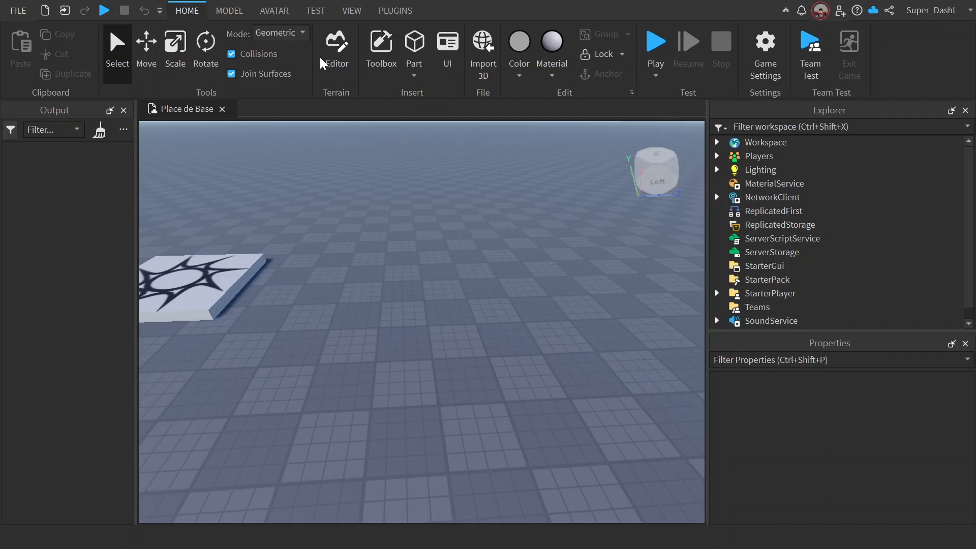
Step: Generate an R15 rig and an R6 rig in the workspace with the Rig Builder
left_click(352, 11)
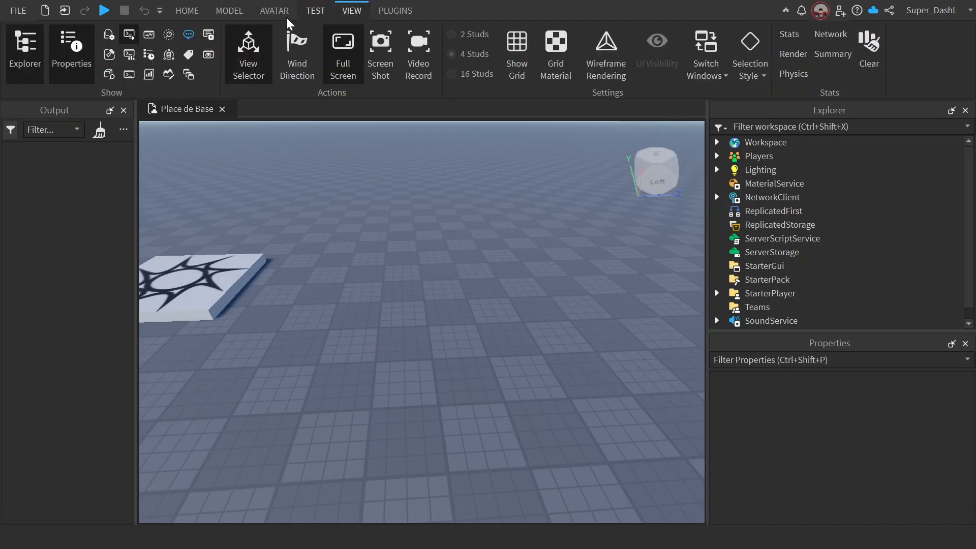
left_click(263, 12)
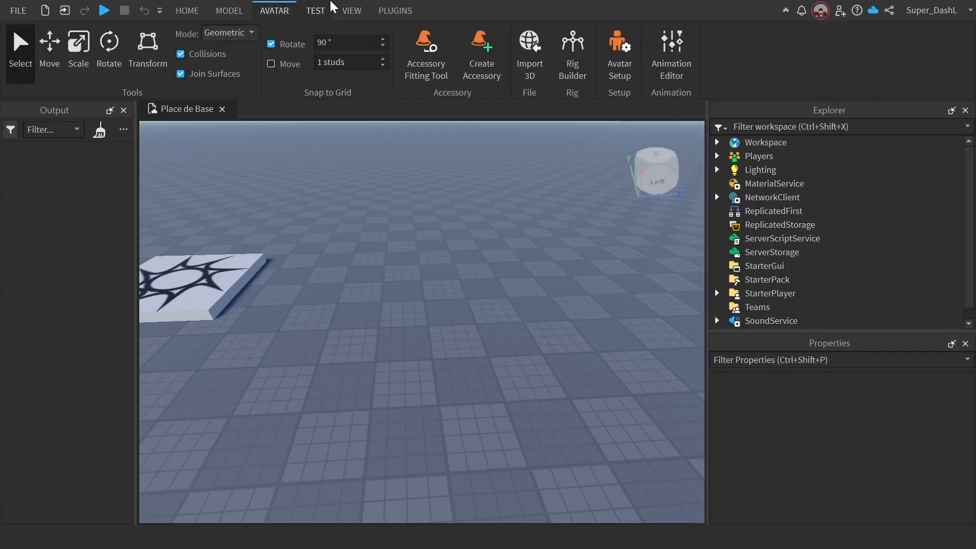
left_click(574, 62)
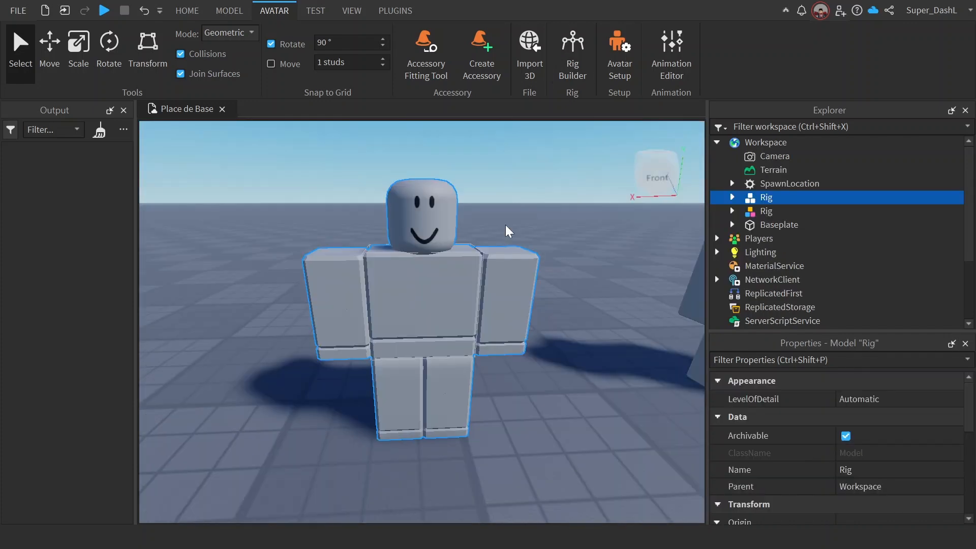
left_click(508, 229)
scroll(507, 229, "down", 6)
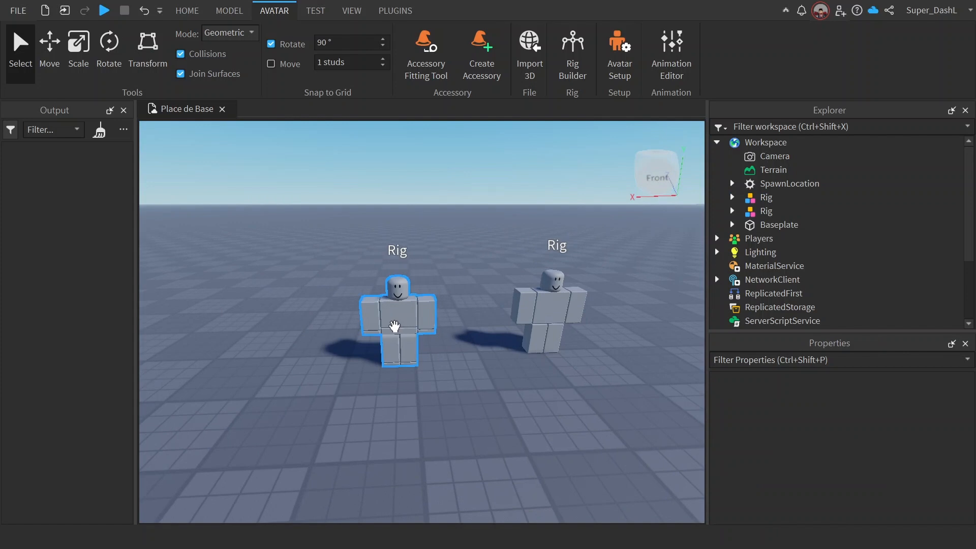
Step: Examine both rigs and compare the body parts, Humanoid and Animate objects inside them
left_click(396, 325)
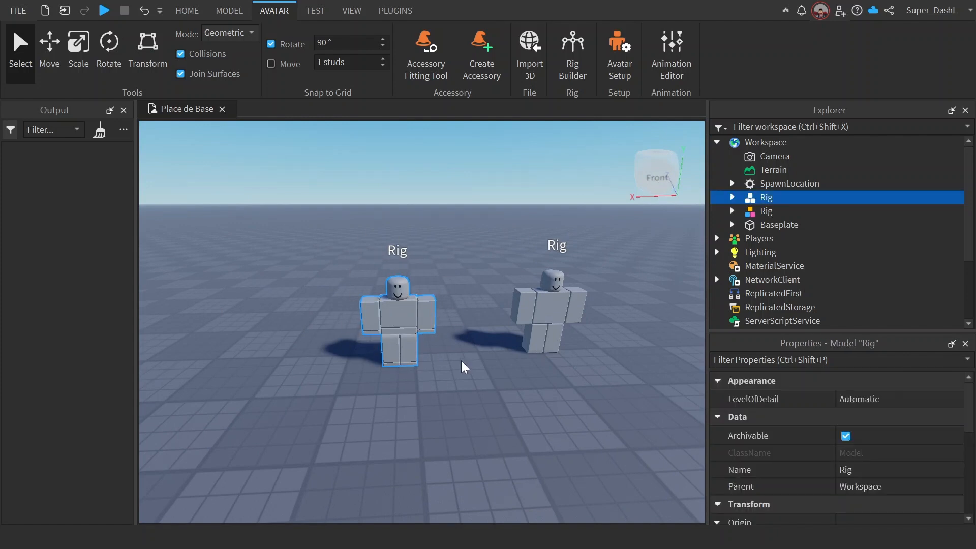
left_click(531, 284)
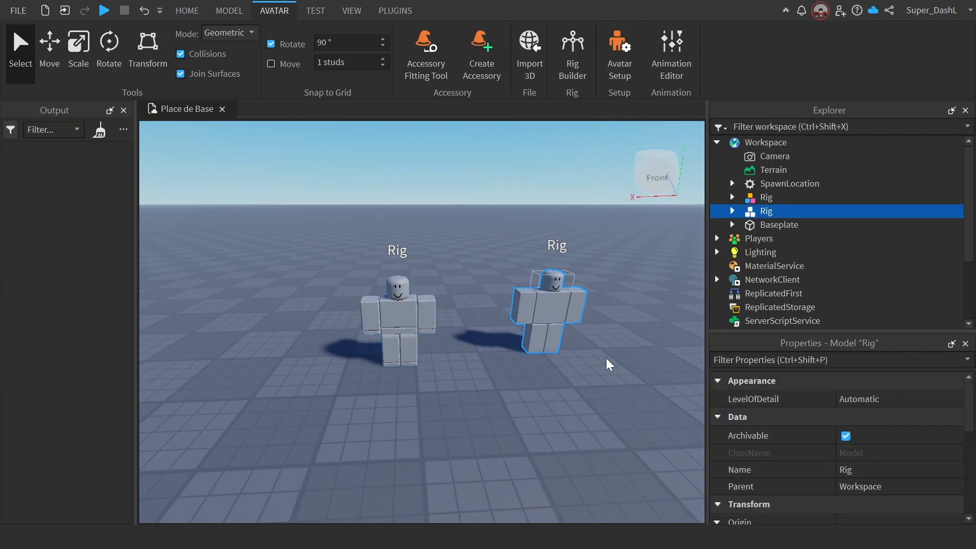
left_click(732, 211)
left_click(734, 198)
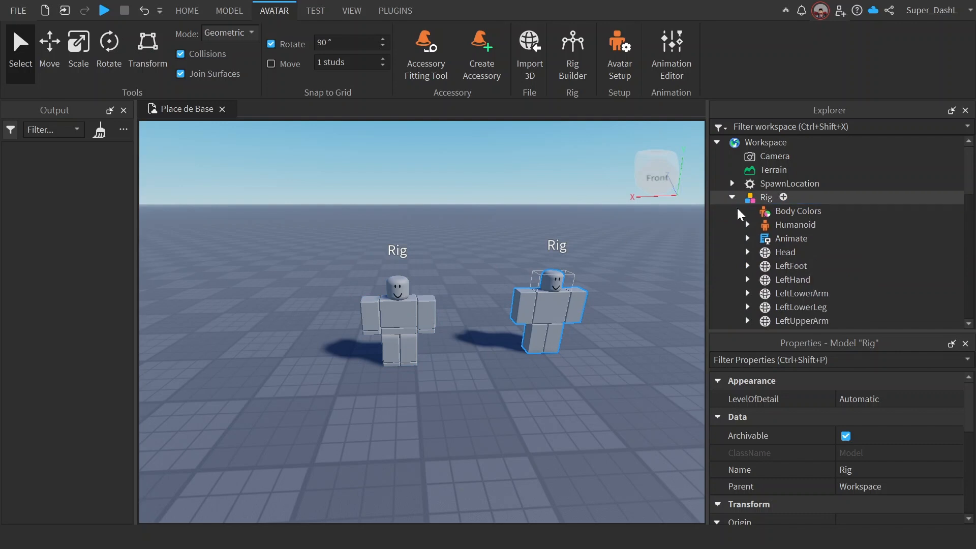
left_click(787, 226)
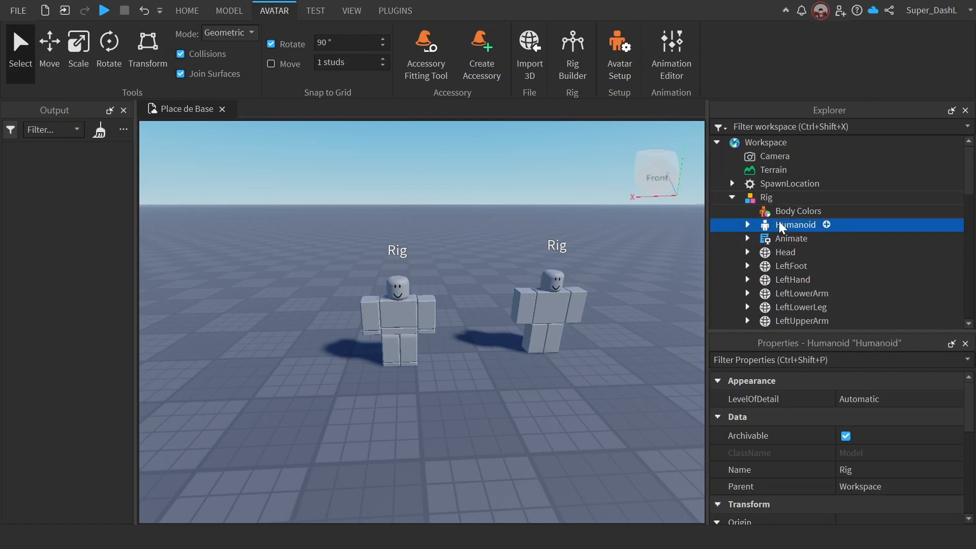
left_click(748, 239)
left_click(732, 197)
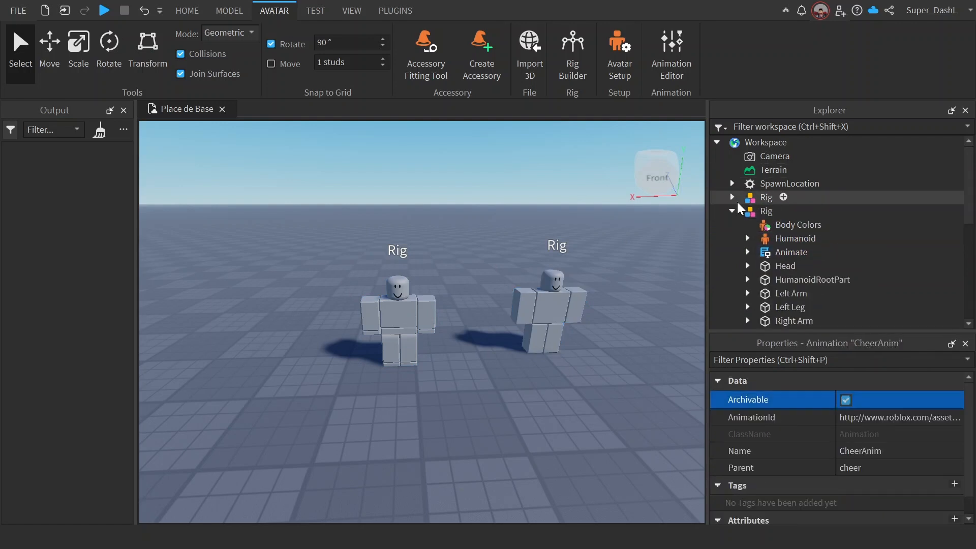
left_click(732, 211)
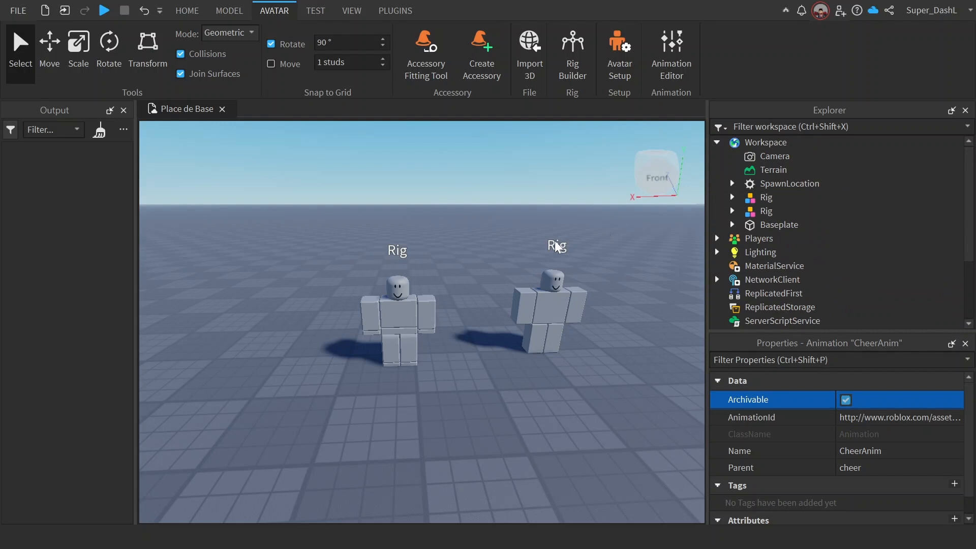
Step: Reposition the two rigs on the baseplate so they stand close together side by side
left_click_drag(409, 311, 398, 335)
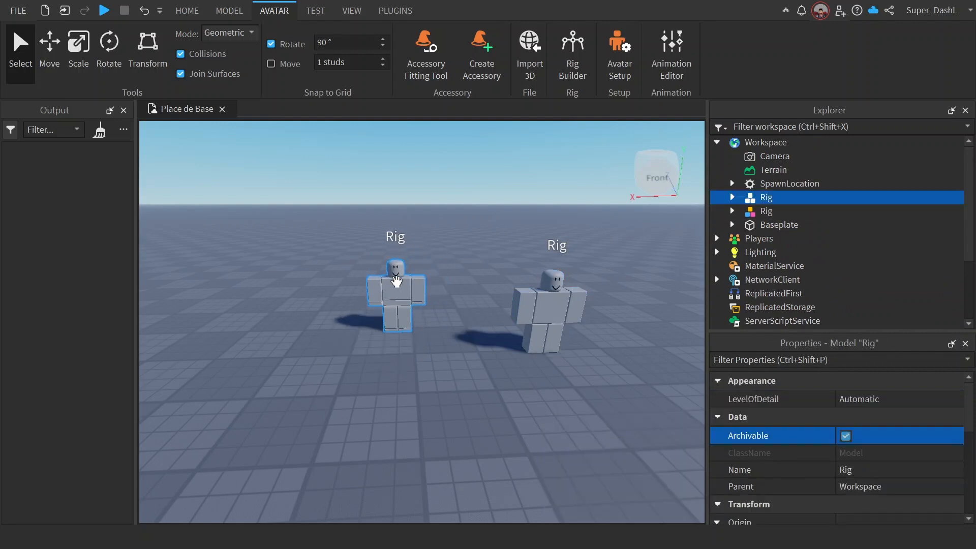
left_click_drag(397, 279, 403, 351)
left_click_drag(547, 303, 495, 347)
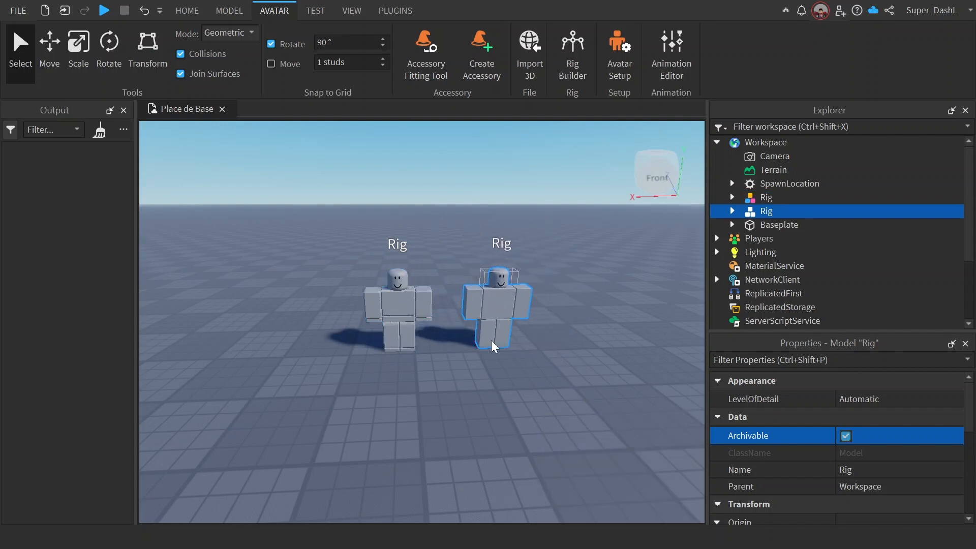
Step: Select the Humanoid of the R6 rig and filter its properties by "ri" to find RigType
left_click(732, 211)
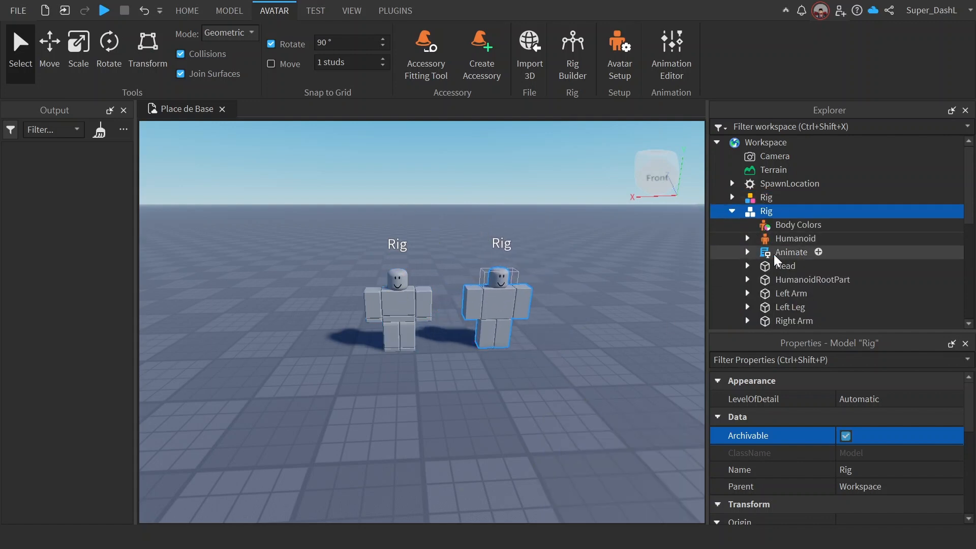
left_click(775, 239)
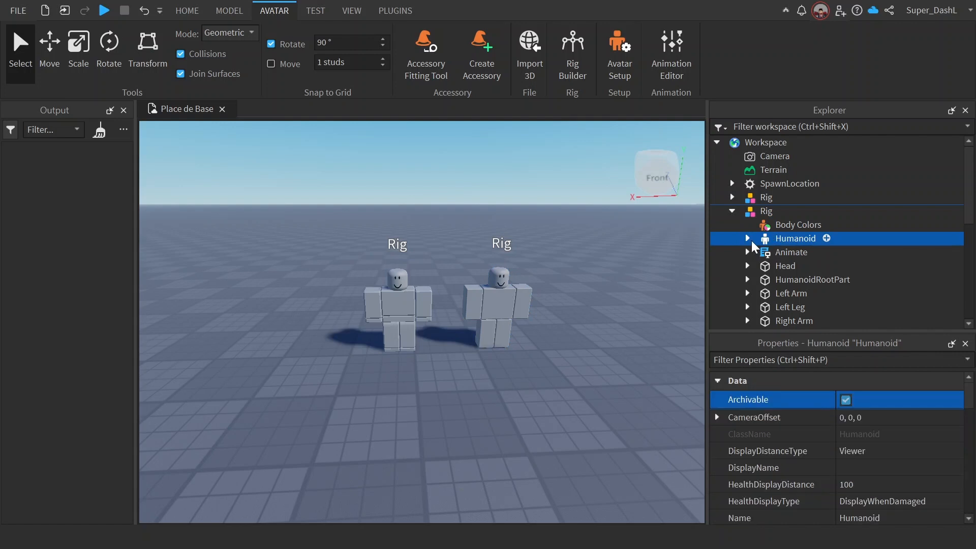
left_click(751, 240)
left_click(748, 239)
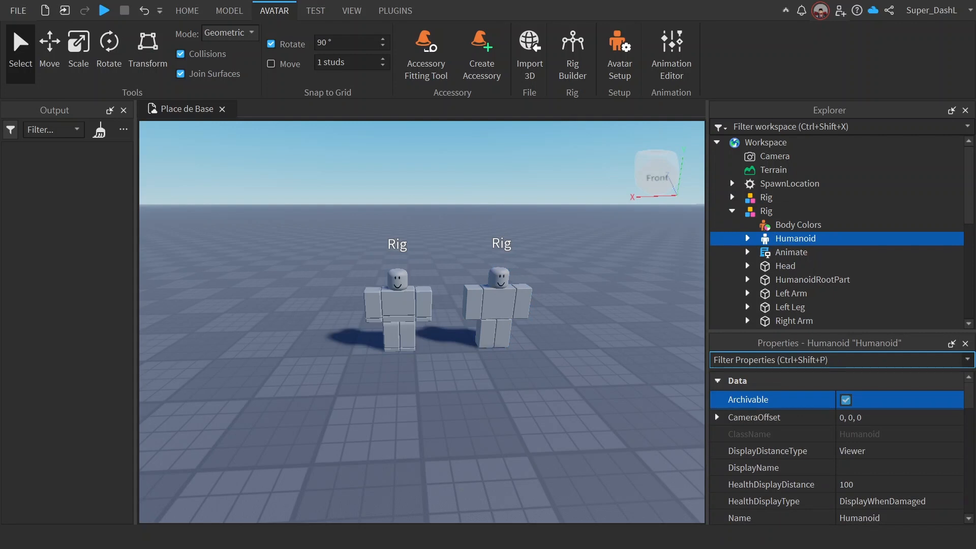
type("huma")
key("BackSpace")
key("BackSpace")
key("BackSpace")
key("BackSpace")
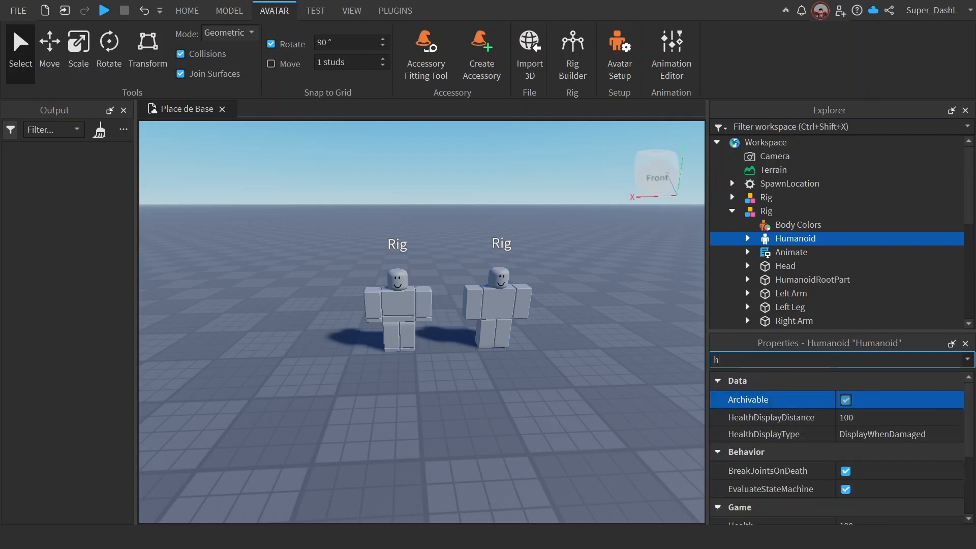
type("rig")
key("BackSpace")
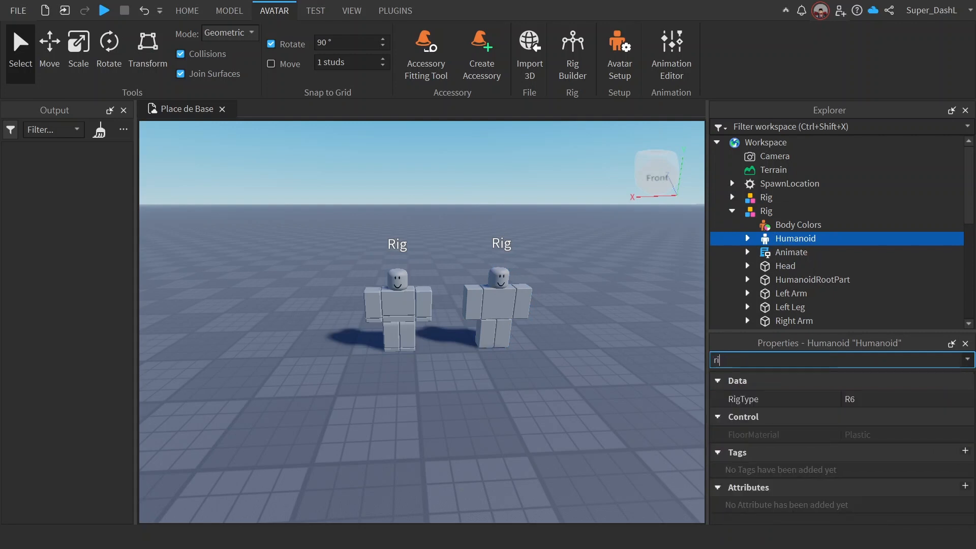
Step: Try R15 as the RigType of the Humanoid and restore it to R6
left_click(874, 402)
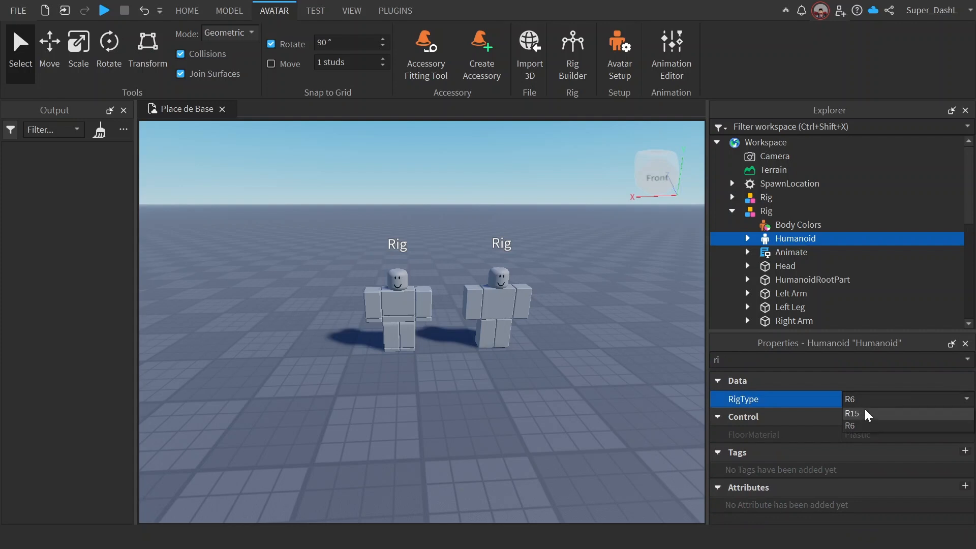
left_click(864, 416)
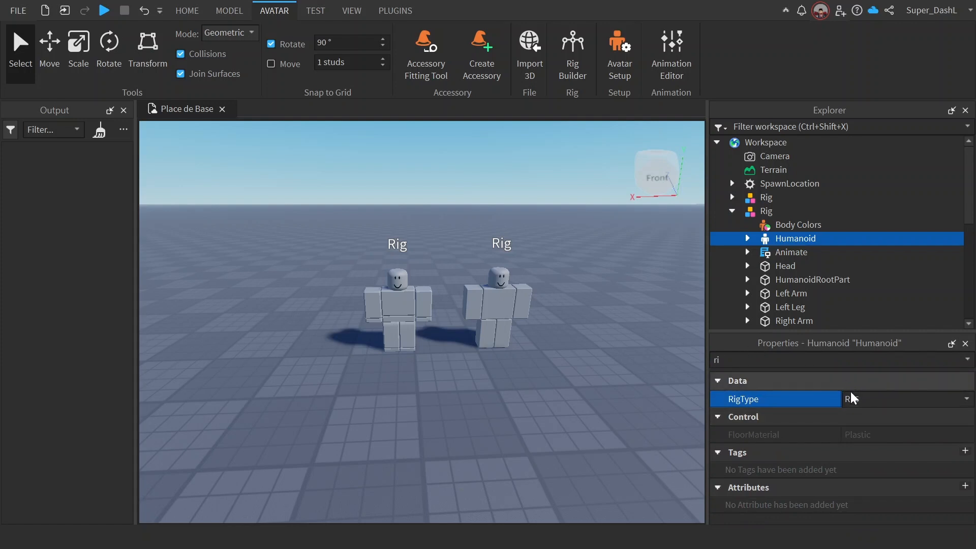
left_click(853, 400)
left_click(863, 426)
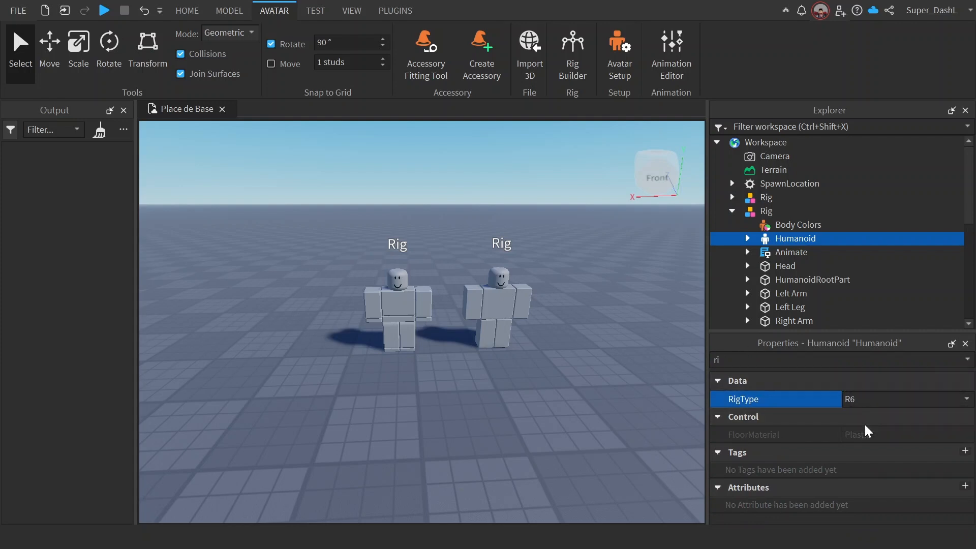
Step: Clear the property filter, collapse the rig's contents and deselect everything
left_click(757, 360)
key("BackSpace")
key("BackSpace")
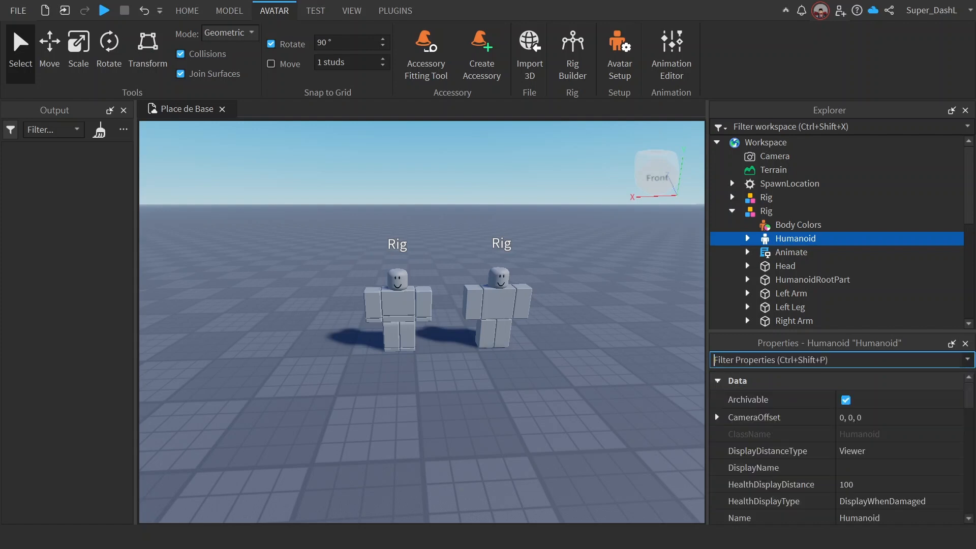
left_click(732, 210)
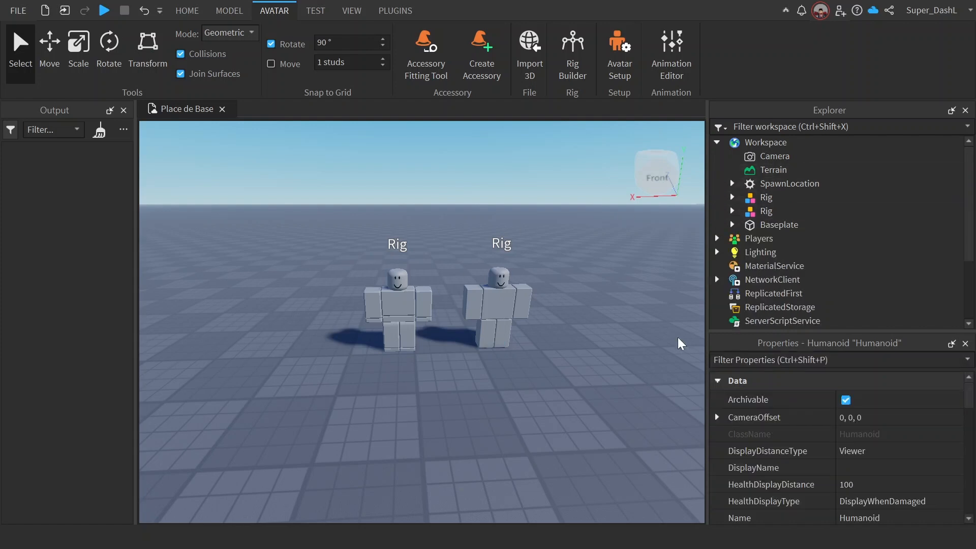
left_click(590, 364)
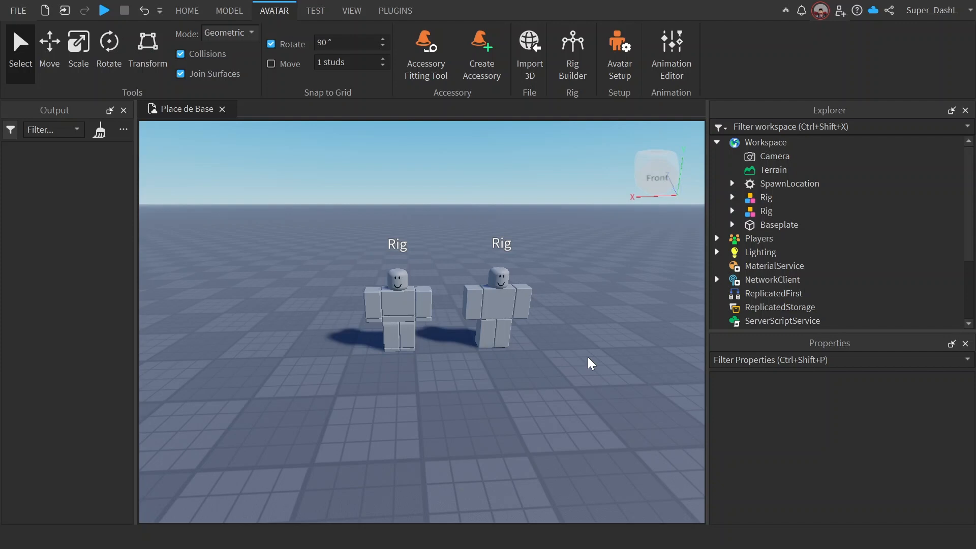
Step: Set the Avatar Type to R6 in the game's avatar settings and save the change
left_click(187, 10)
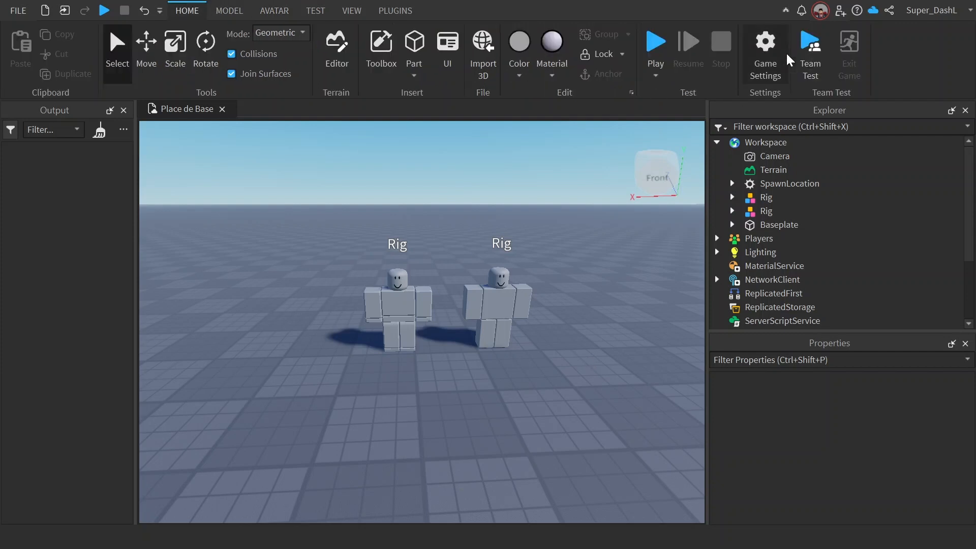
left_click(765, 50)
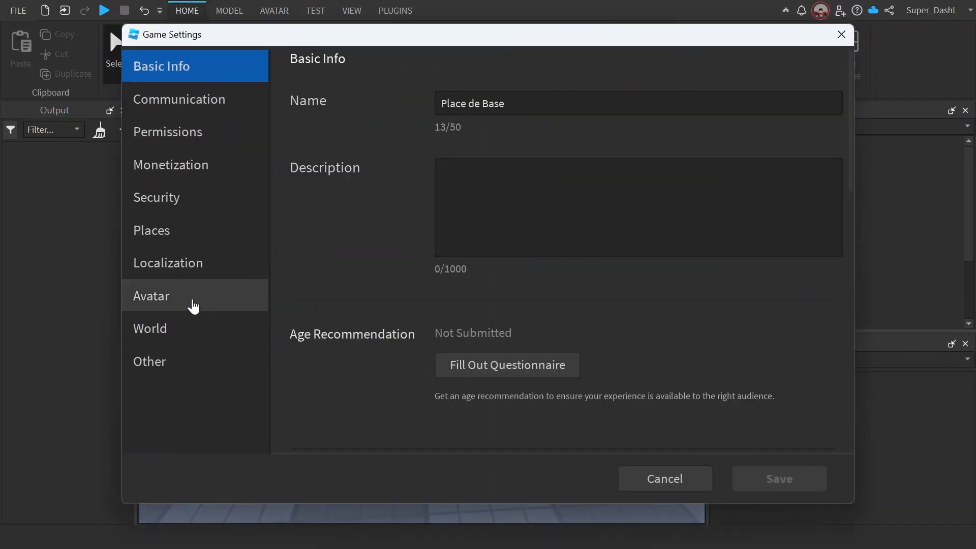
left_click(193, 305)
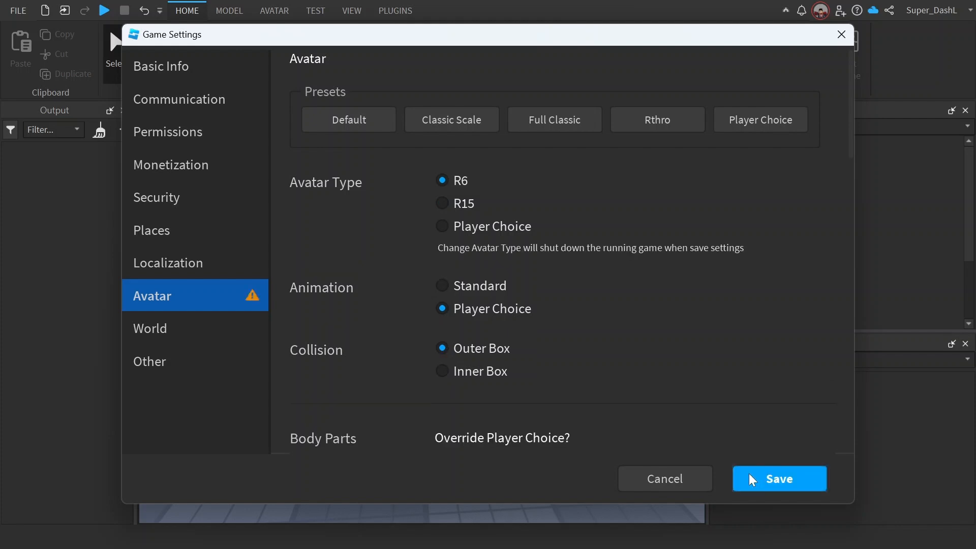
left_click(750, 475)
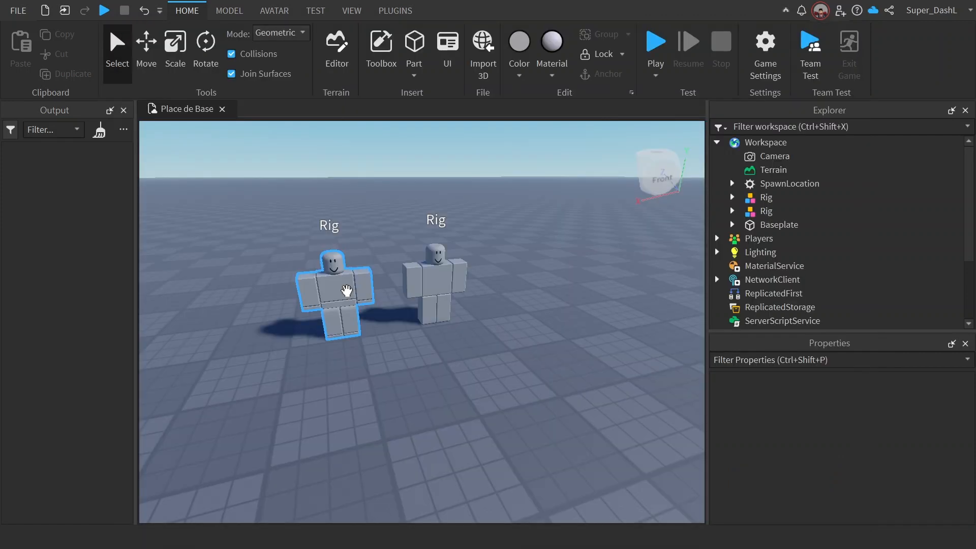
Step: Delete the R15 rig and rename the remaining rig to R6
left_click(347, 290)
key("Delete")
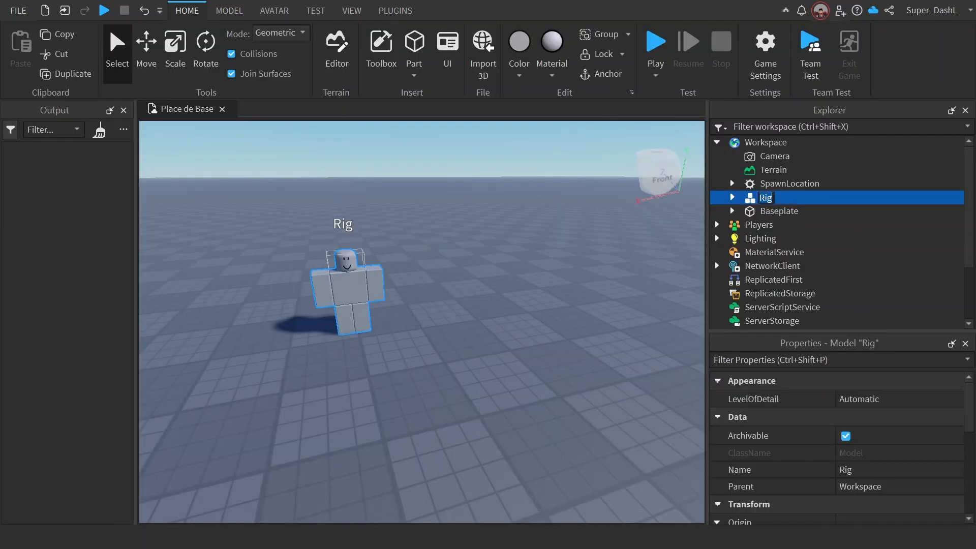
key("BackSpace")
type("R6")
key("Return")
key("w")
right_click_drag(478, 246, 482, 252)
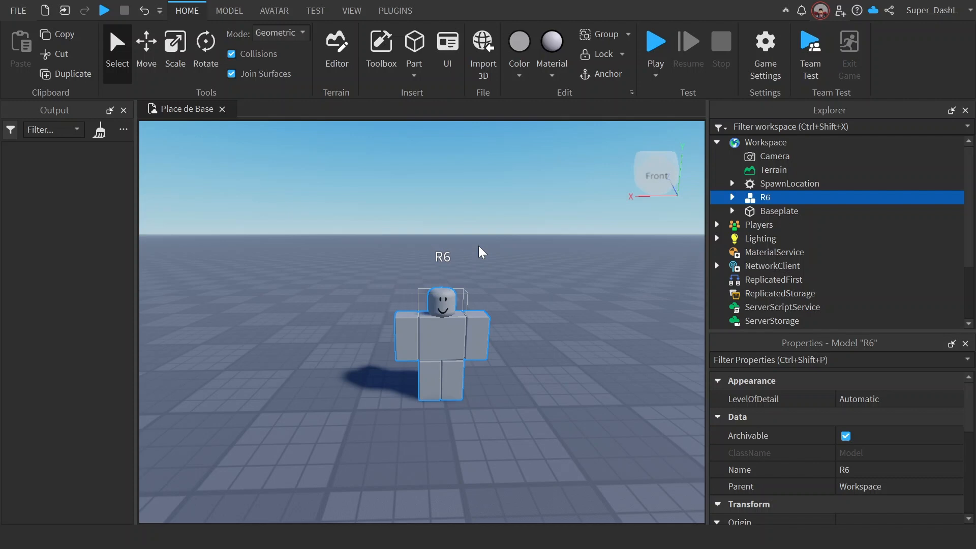
Step: Open the Animation Editor from the avatar tools
left_click(275, 11)
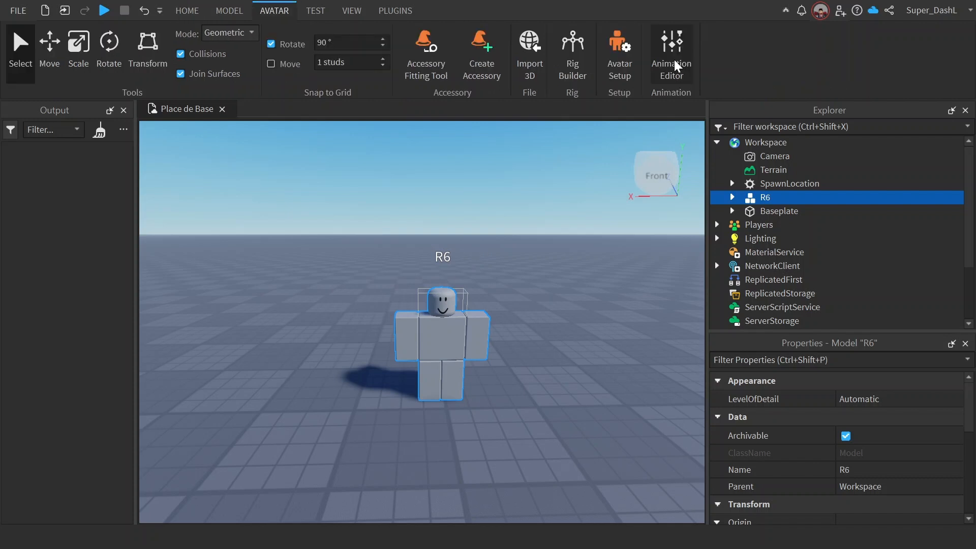
left_click(672, 55)
left_click(395, 10)
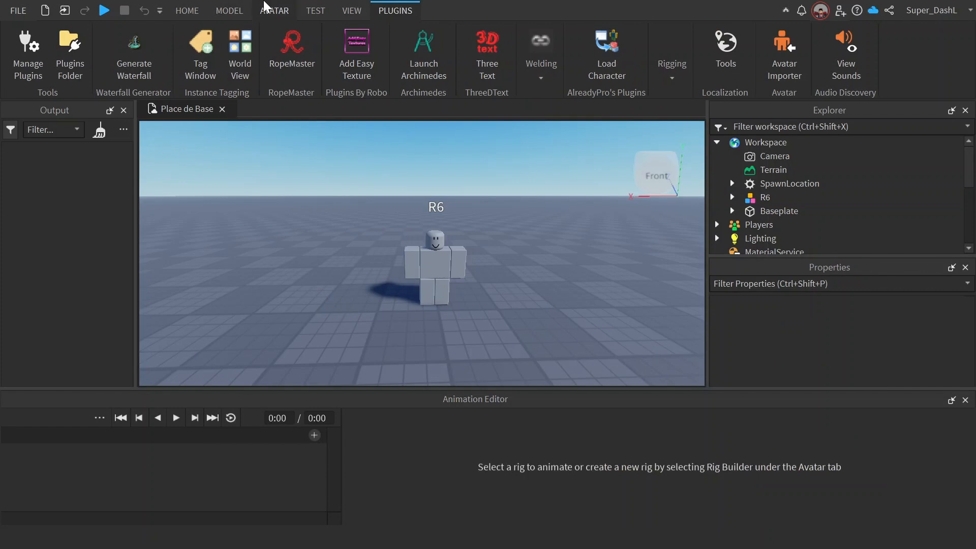
left_click(265, 7)
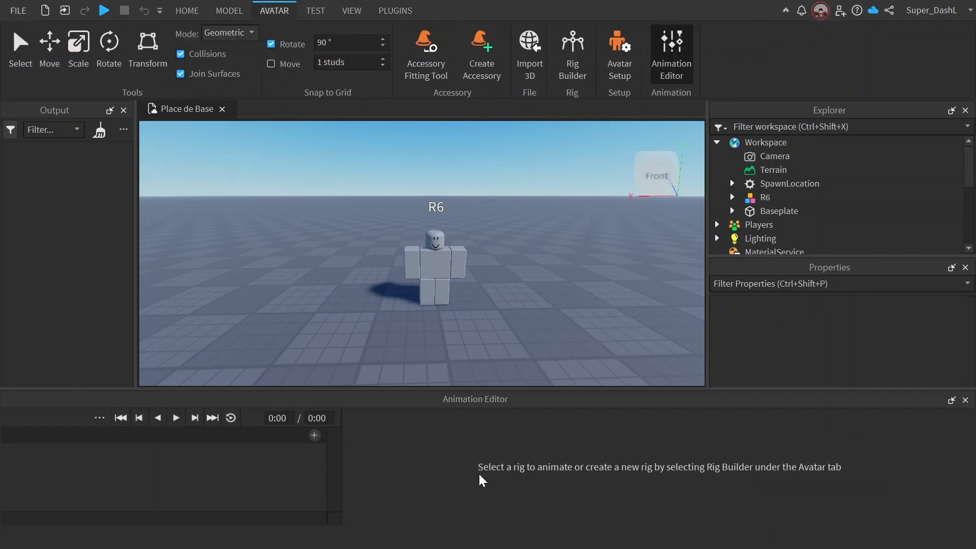
Step: Create an animation named Salut for the R6 rig and clear the output log
left_click(425, 245)
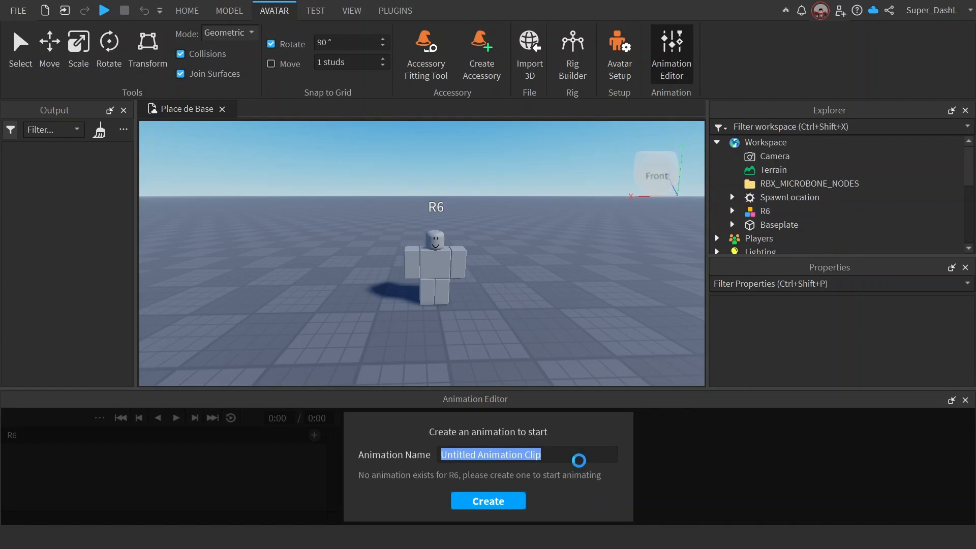
type("S")
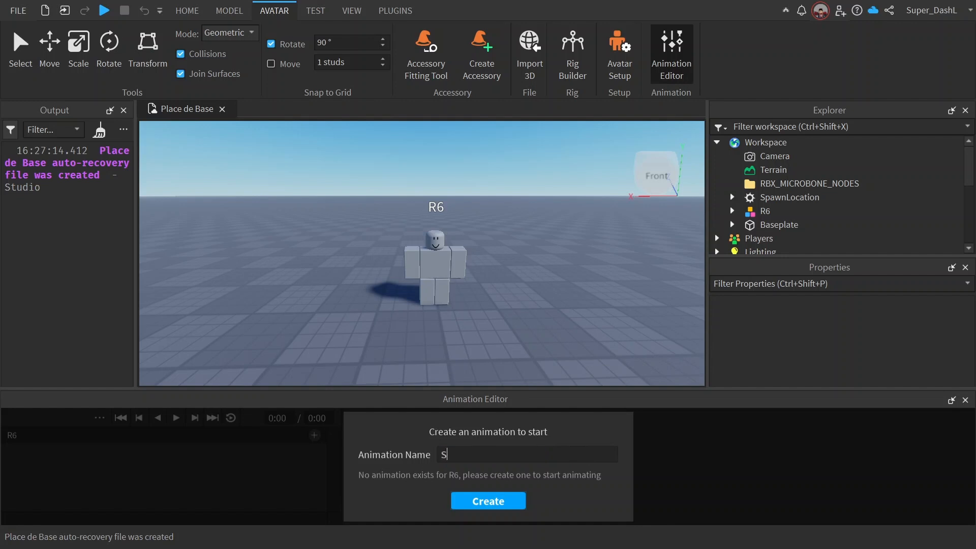
type("alut")
left_click(503, 497)
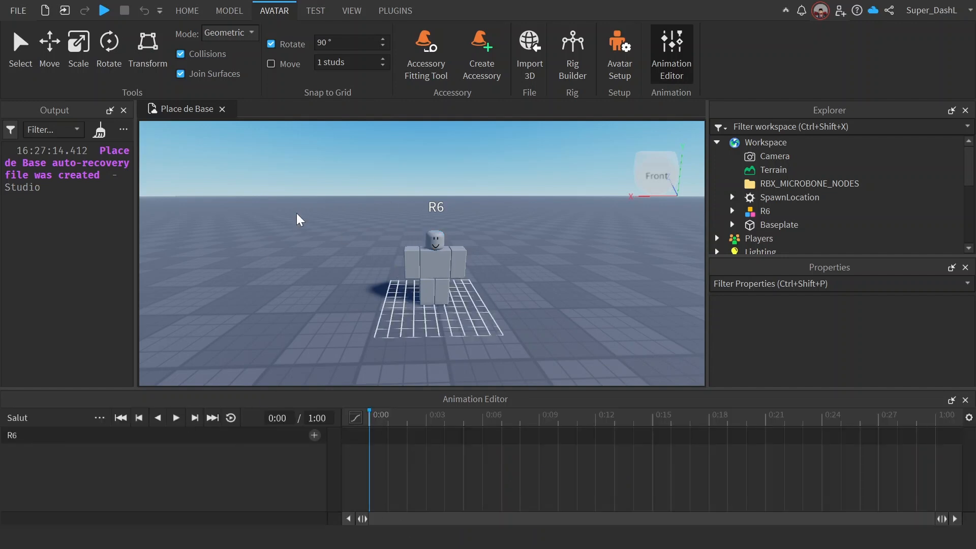
left_click(99, 131)
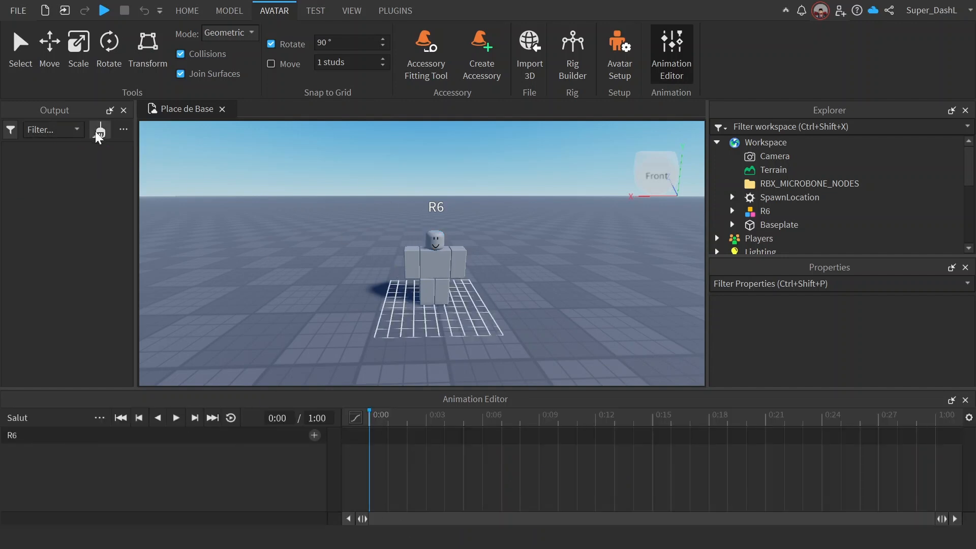
Step: Select the rig's right arm and try rotating it at 0:00 with 90° rotation snapping on
left_click(405, 261)
key("d")
key("q")
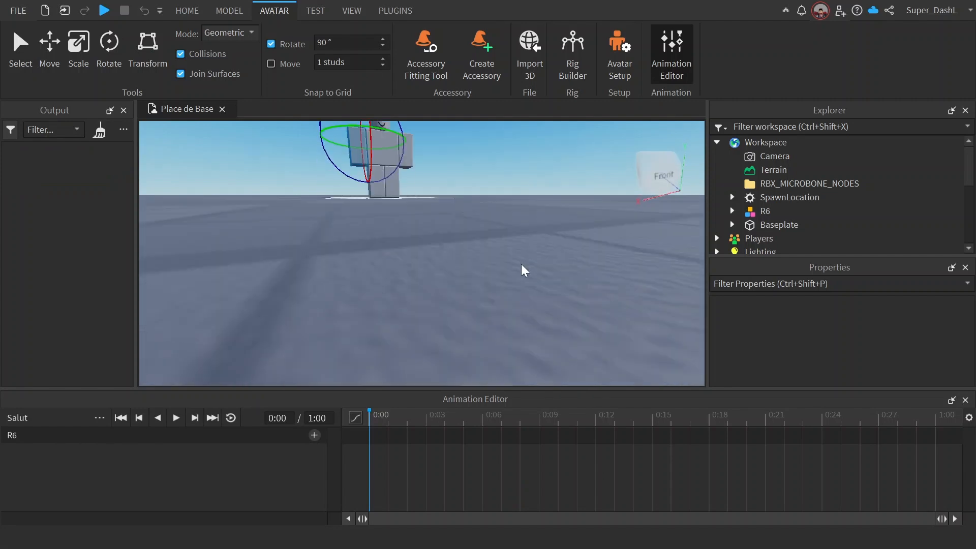
key("e")
right_click_drag(526, 263, 521, 264)
key("w")
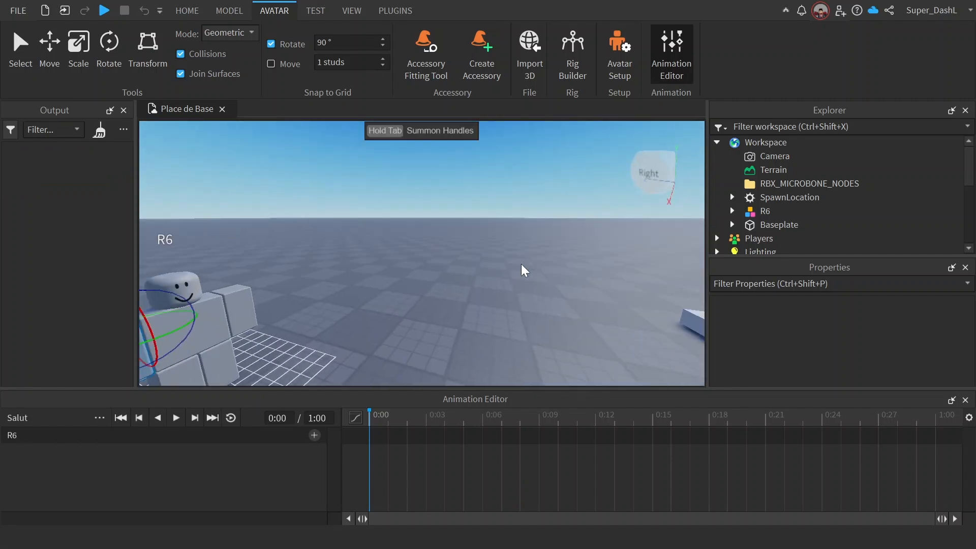
key("a")
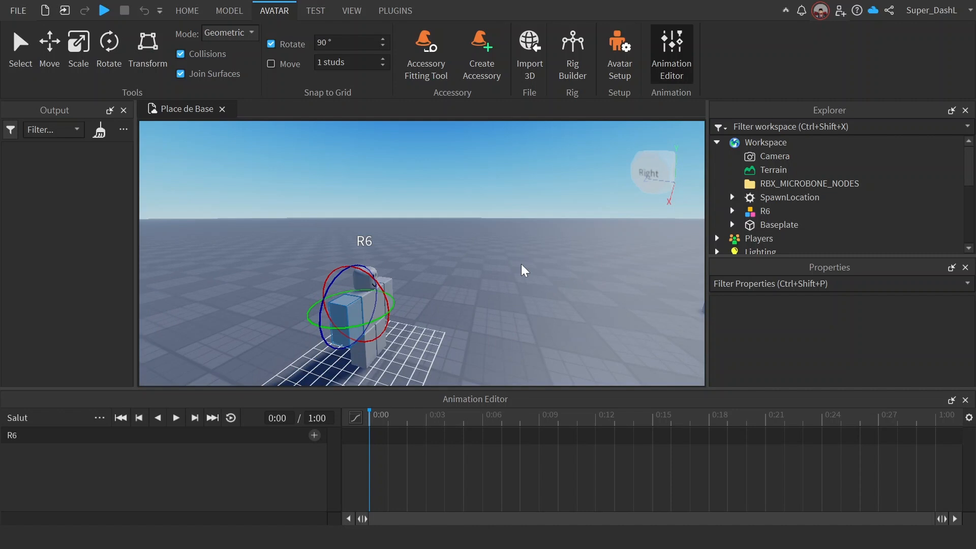
left_click_drag(373, 279, 372, 279)
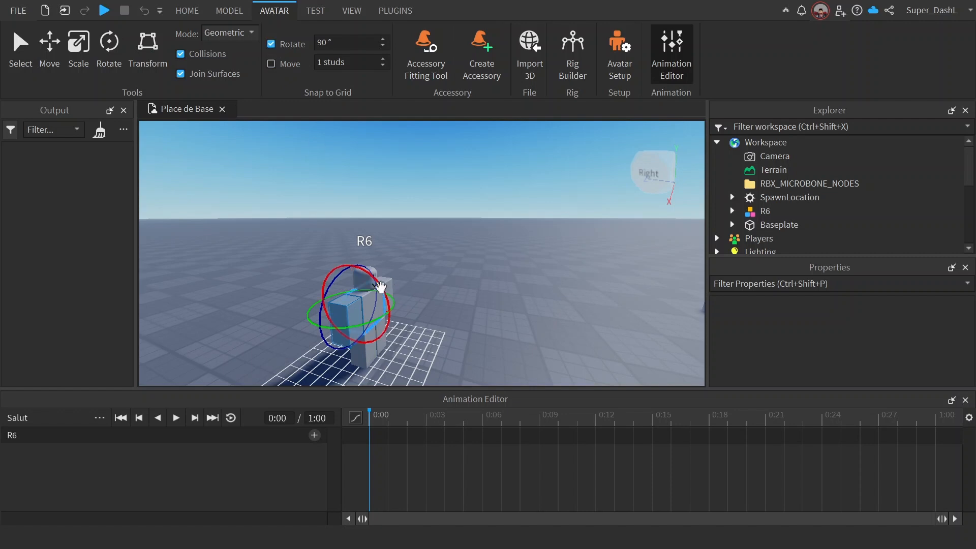
mouse_move(382, 285)
left_mouse_down()
mouse_move(343, 268)
mouse_move(366, 271)
mouse_move(354, 262)
mouse_move(380, 280)
left_mouse_up()
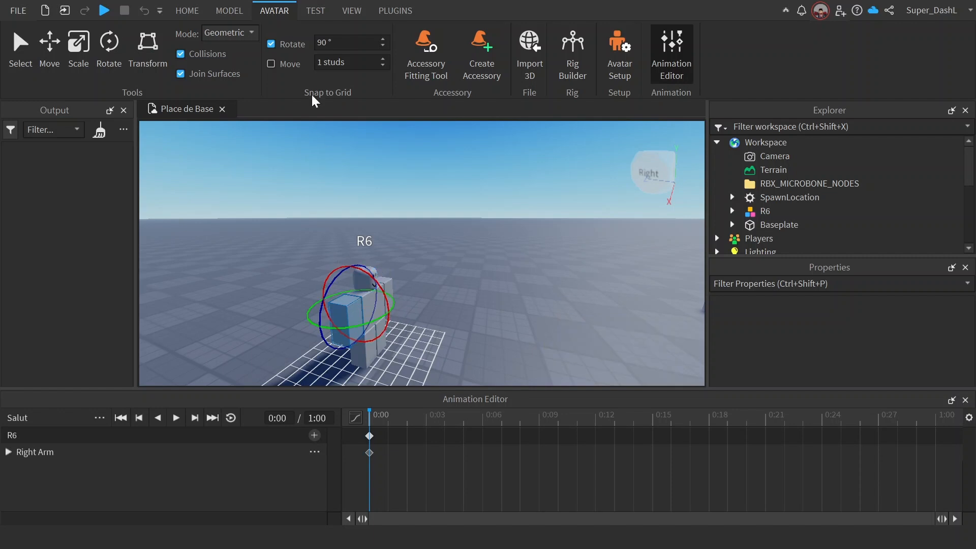
Step: Turn off rotation snapping so that the arm can be rotated freely
left_click(271, 63)
key("d")
right_click_drag(486, 282, 486, 282)
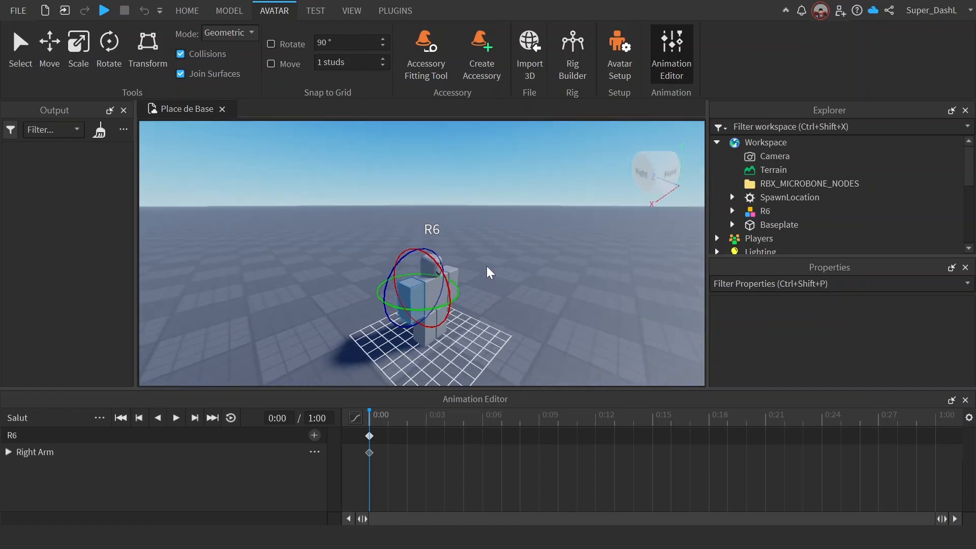
Step: Try out the move and rotate handles on the right arm, switching between the two modes
key("r")
key("r")
key("r")
mouse_move(452, 303)
left_mouse_down()
mouse_move(437, 306)
mouse_move(446, 310)
left_mouse_up()
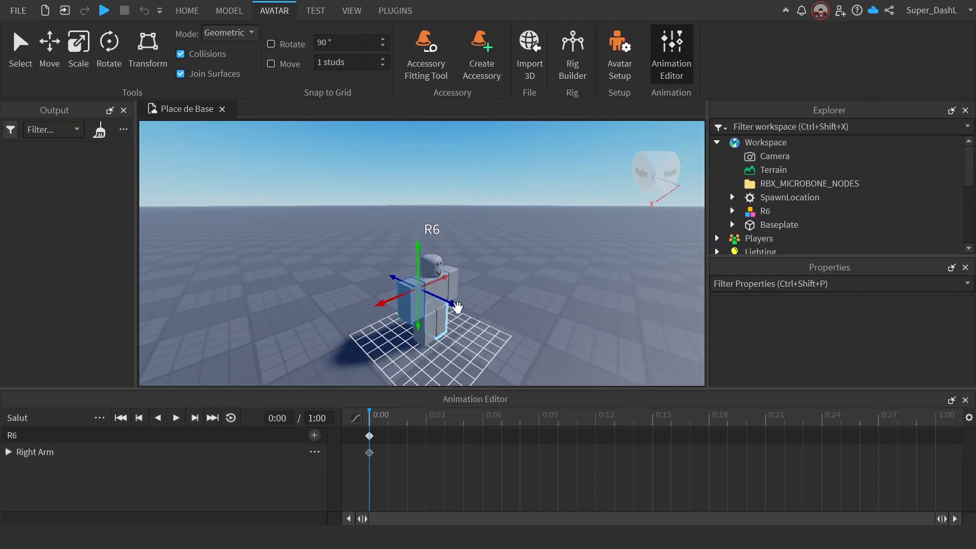
key("r")
left_click_drag(448, 282, 499, 249)
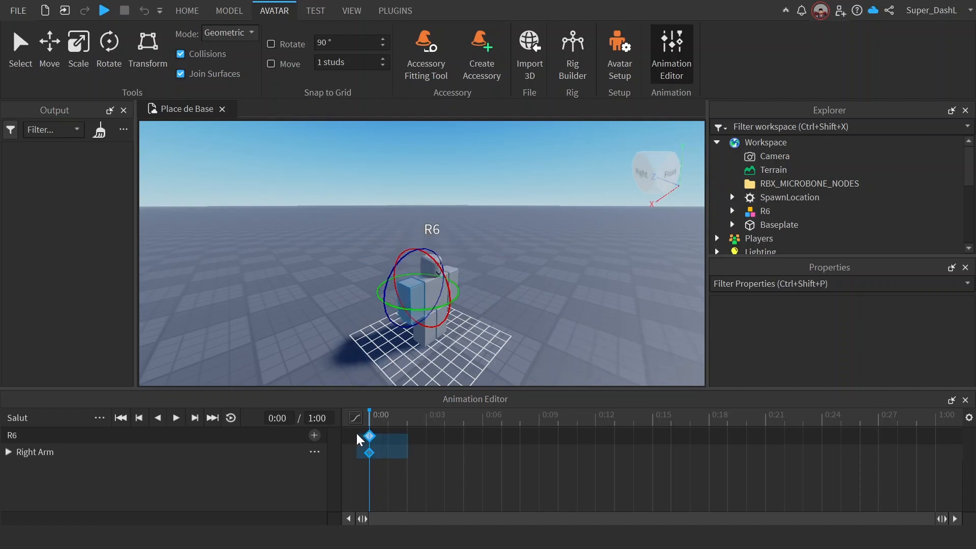
Step: Add tracks for all body parts, remove the existing keyframe and return the playhead to 0:00
left_click_drag(355, 431, 356, 431)
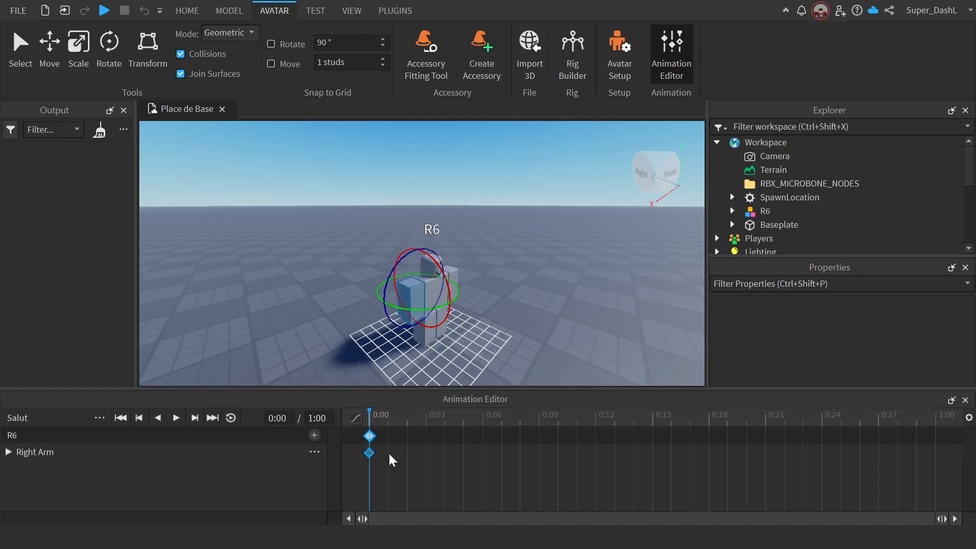
left_click(314, 435)
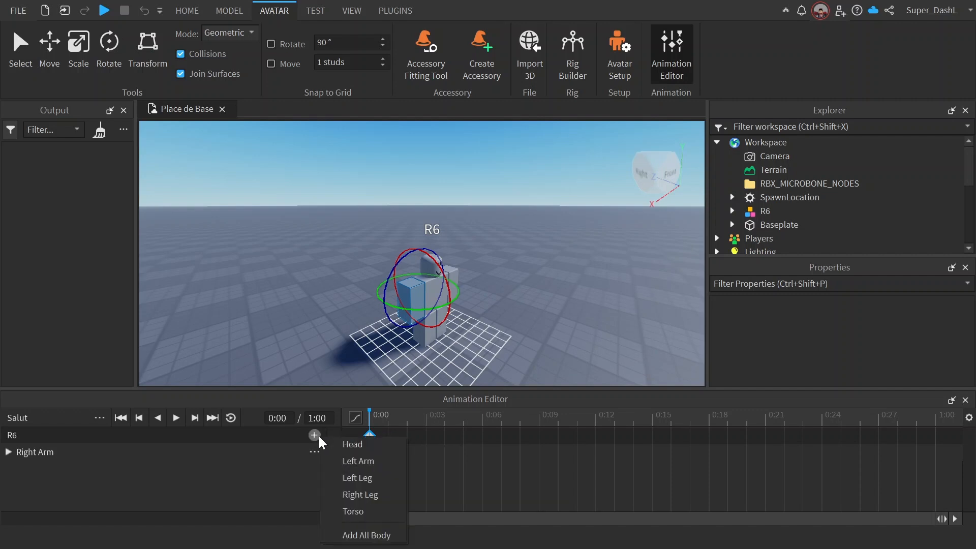
left_click(363, 535)
left_click(394, 421)
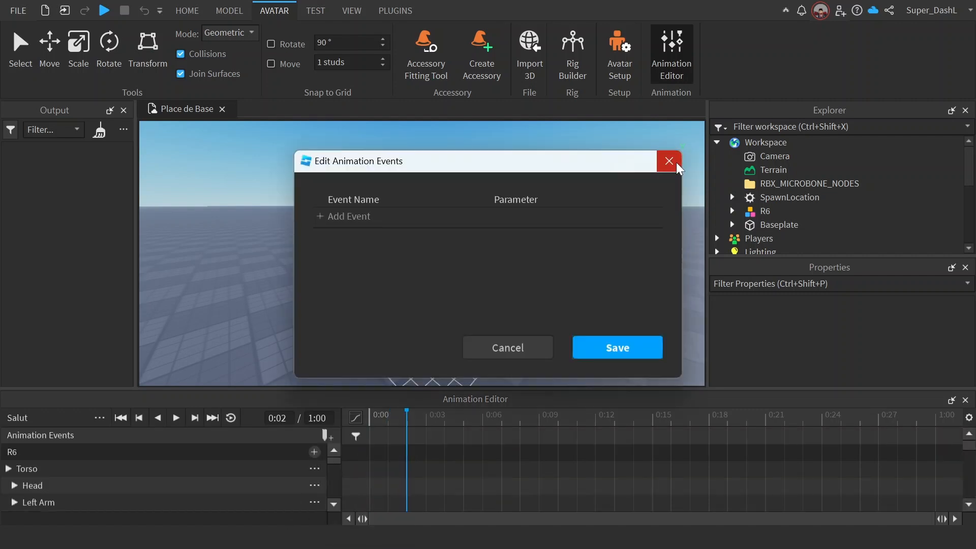
left_click(676, 163)
left_click_drag(410, 418, 369, 418)
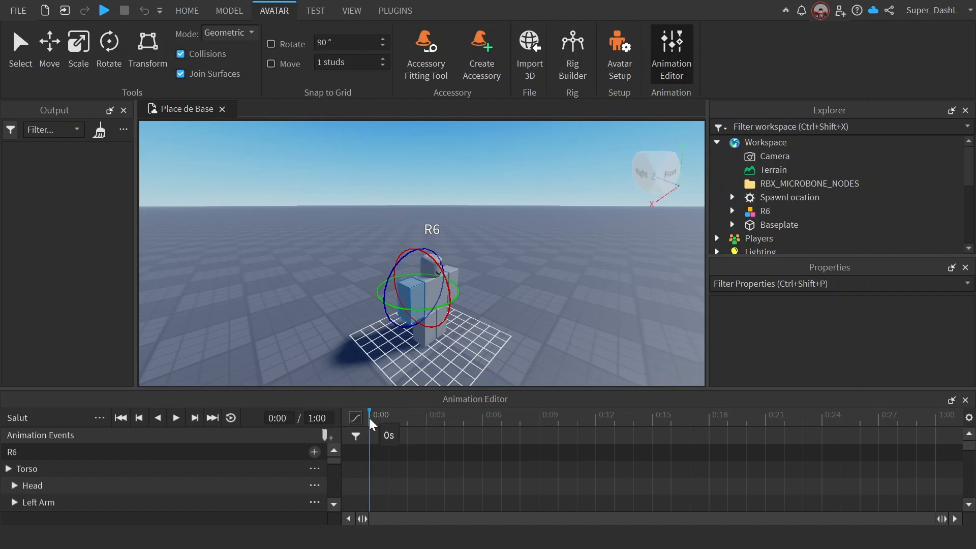
Step: Add a starting keyframe at 0:00 and rotate the right arm into a raised pose at 0:01
right_click(371, 441)
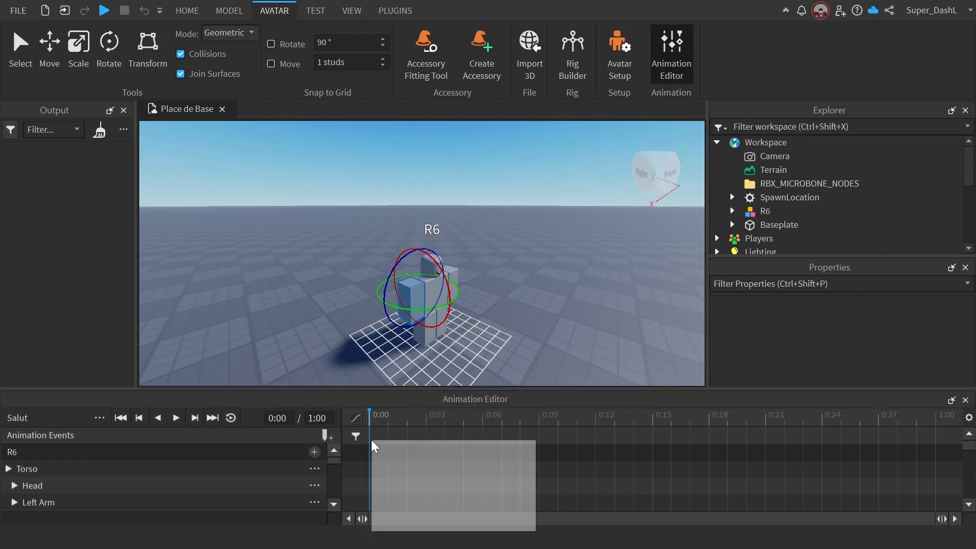
left_click(395, 424)
right_click_drag(515, 313, 514, 313)
left_click_drag(426, 298, 429, 341)
right_click_drag(527, 278, 525, 291)
left_click_drag(508, 307, 442, 280)
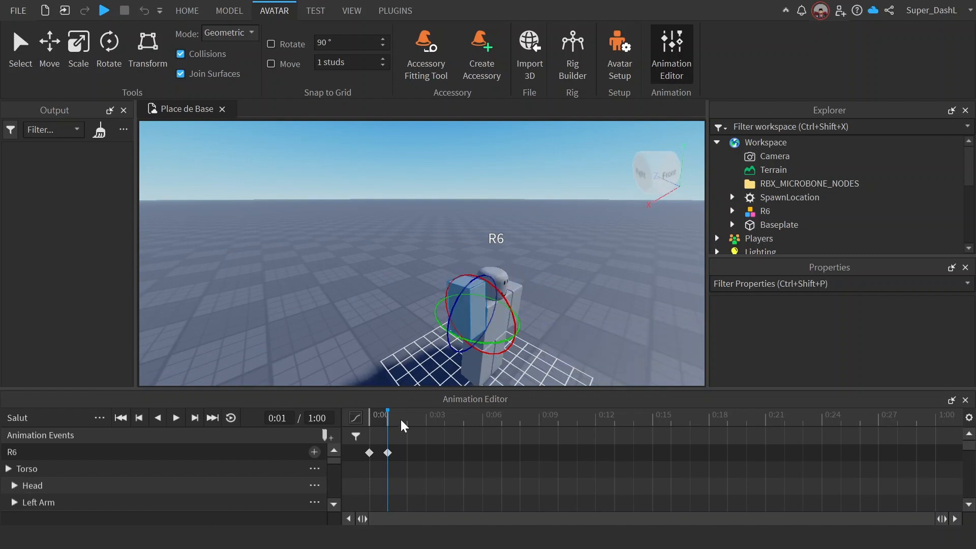
Step: Key the wave by tilting the right arm one way at 0:09 and back the other way at 0:12
left_click(534, 419)
left_click_drag(470, 285, 487, 269)
left_click_drag(512, 320, 529, 336)
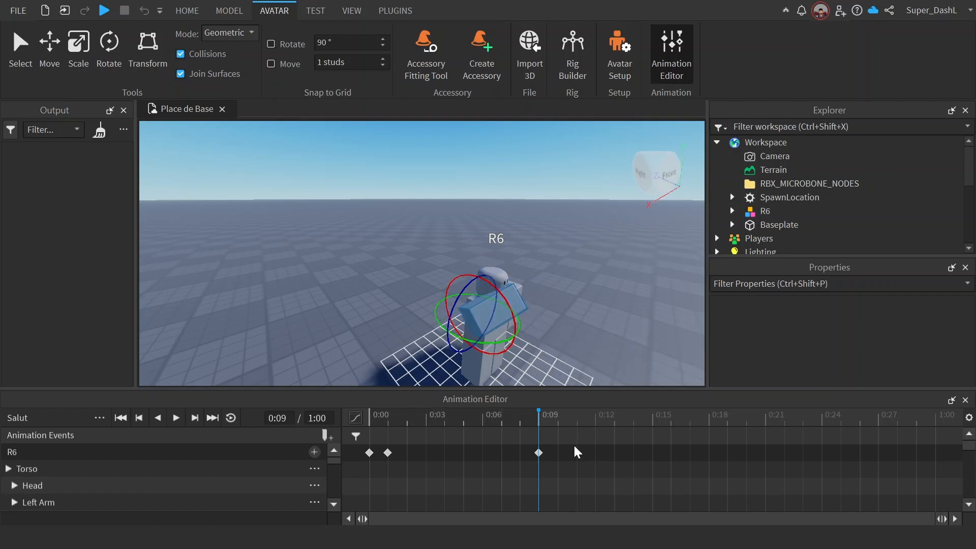
left_click(594, 416)
left_click_drag(449, 315, 442, 364)
Step: Copy the keyframes at 0:09 and 0:12 and paste them starting at 0:17
left_click_drag(614, 479, 519, 443)
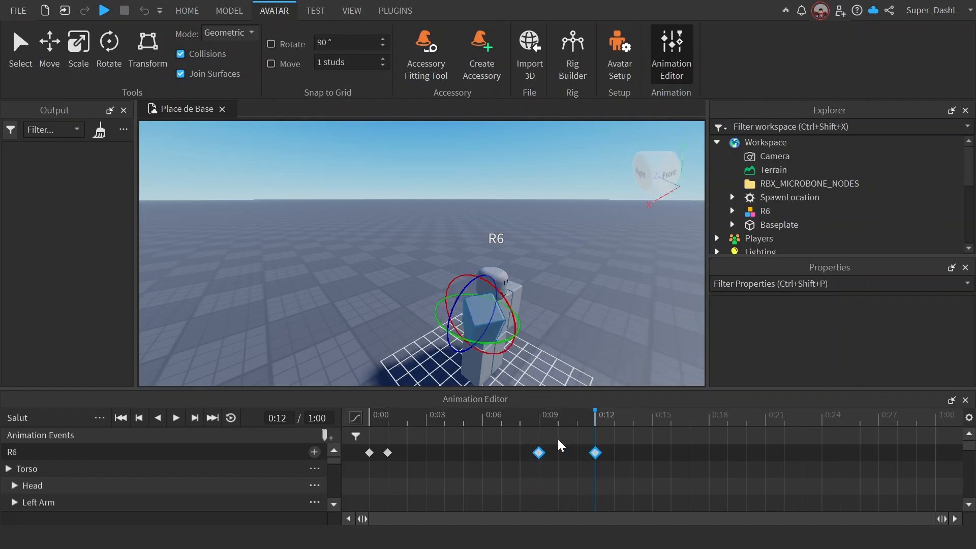
left_click(671, 415)
left_click(689, 416)
key("ctrl+v")
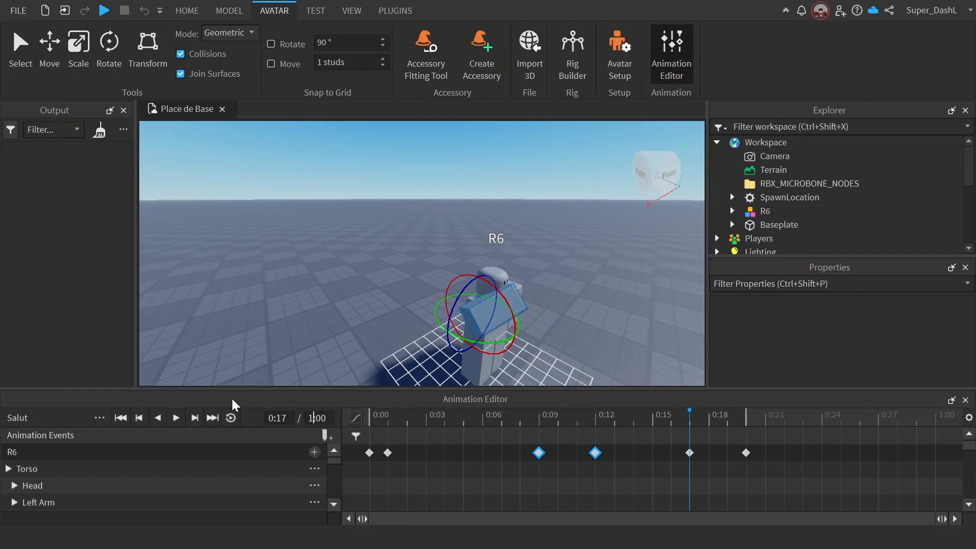
Step: Preview the animation in a loop from the front of the rig, stop playback and turn looping off
left_click(230, 417)
key("space")
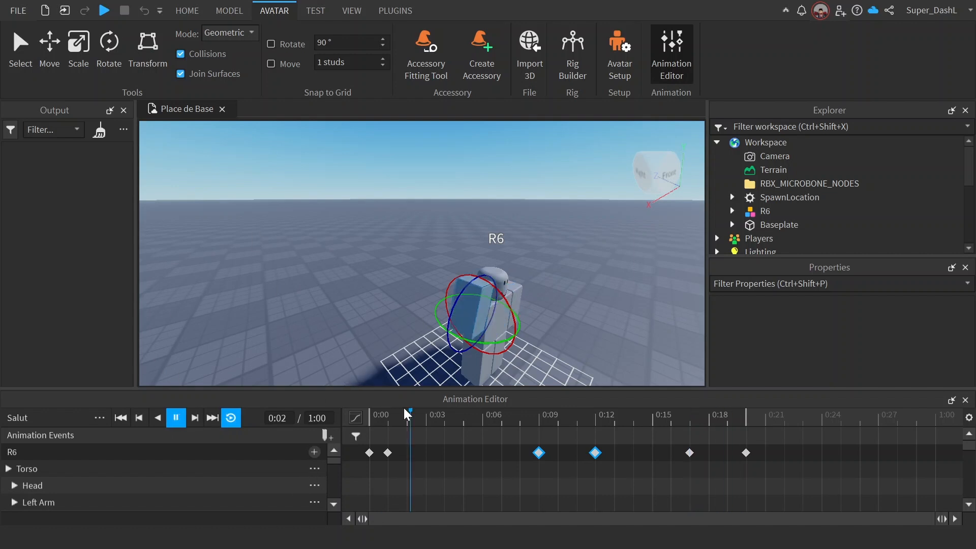
right_click_drag(669, 249, 668, 243)
key("e")
key("w")
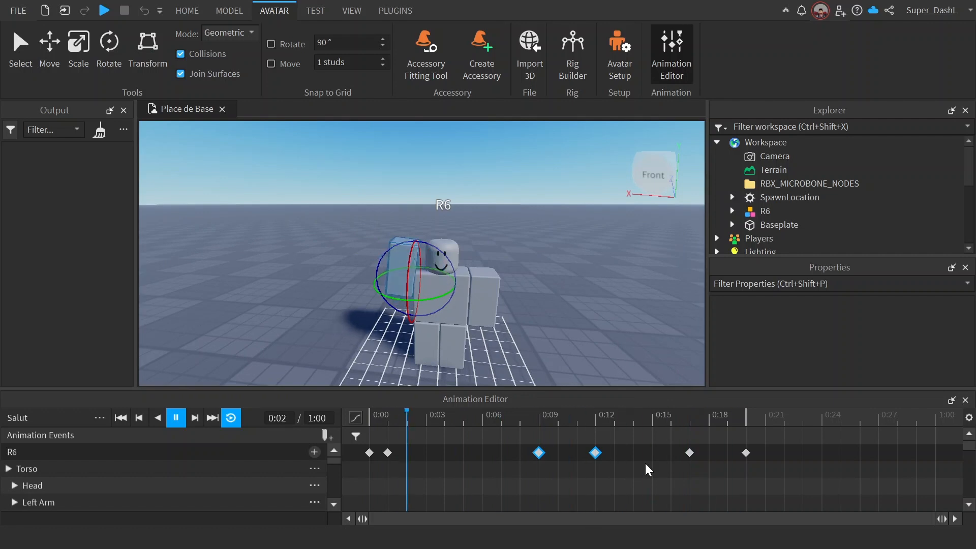
key("space")
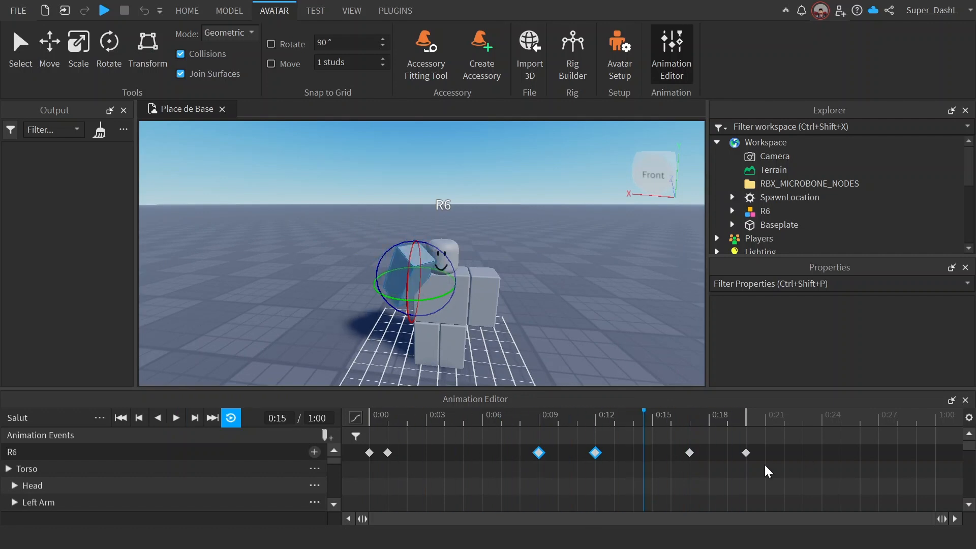
left_click(232, 418)
Step: Save the animation as a new animation named Salut
left_click(99, 418)
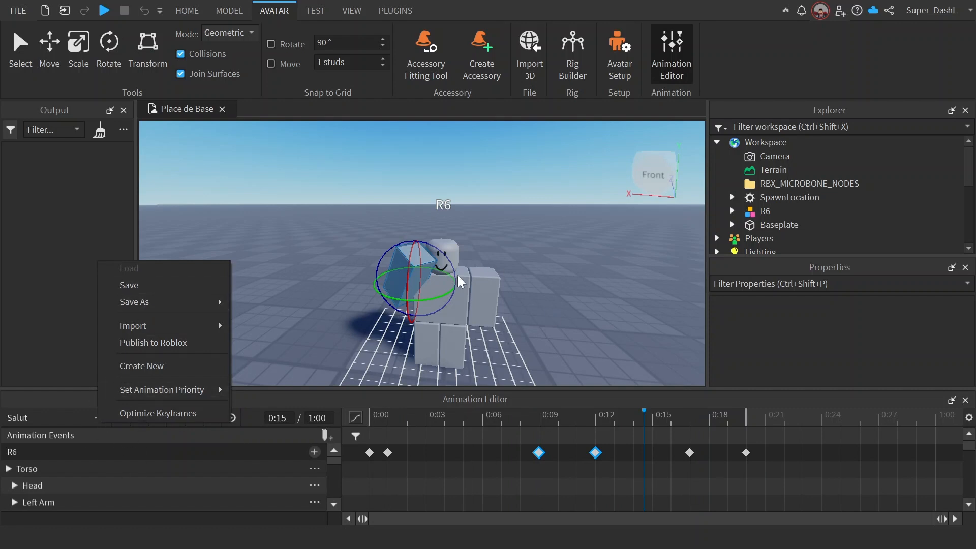
mouse_move(205, 302)
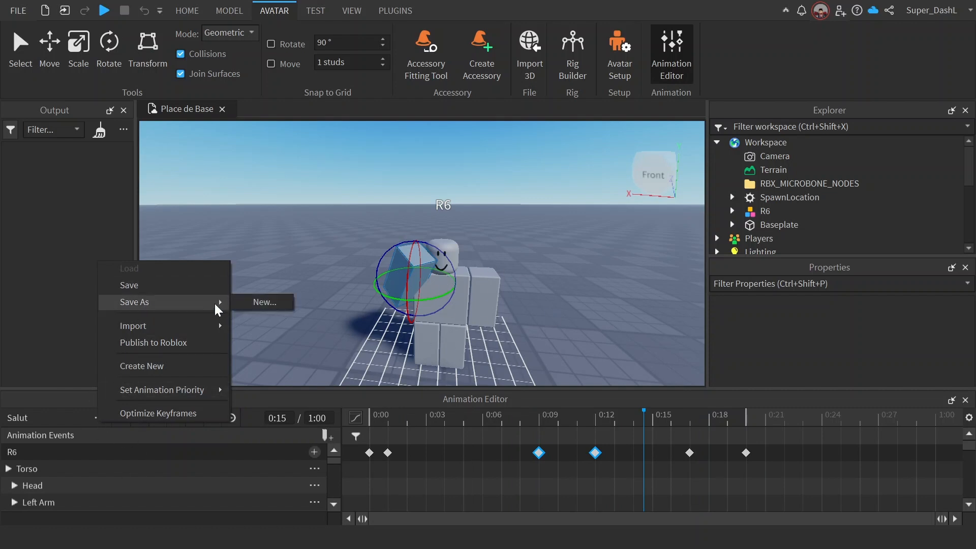
left_click(245, 301)
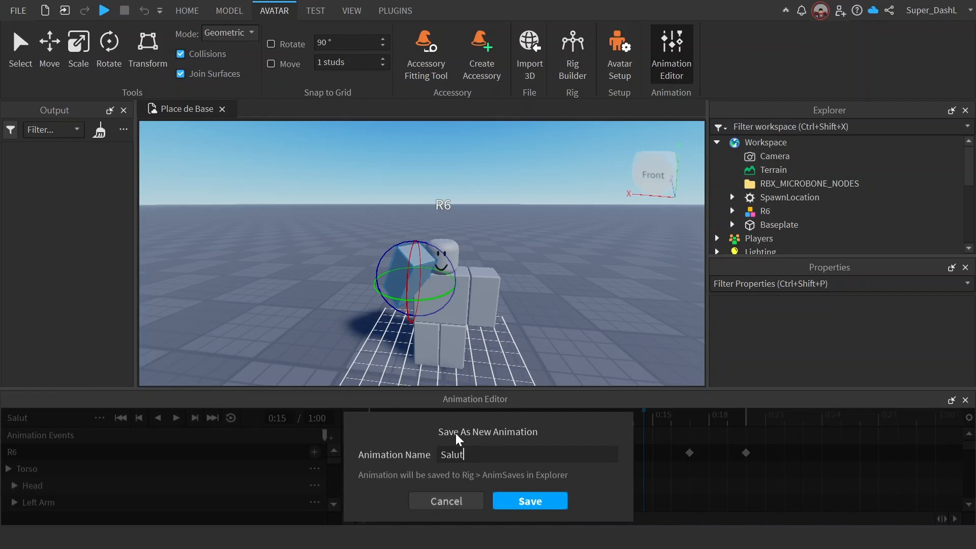
left_click(521, 496)
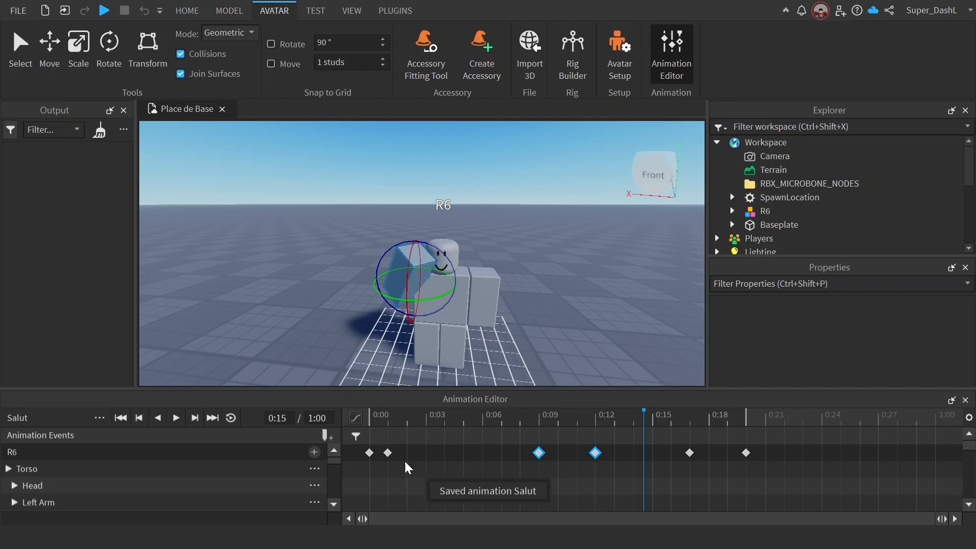
Step: Set the animation's priority to Movement
left_click(97, 417)
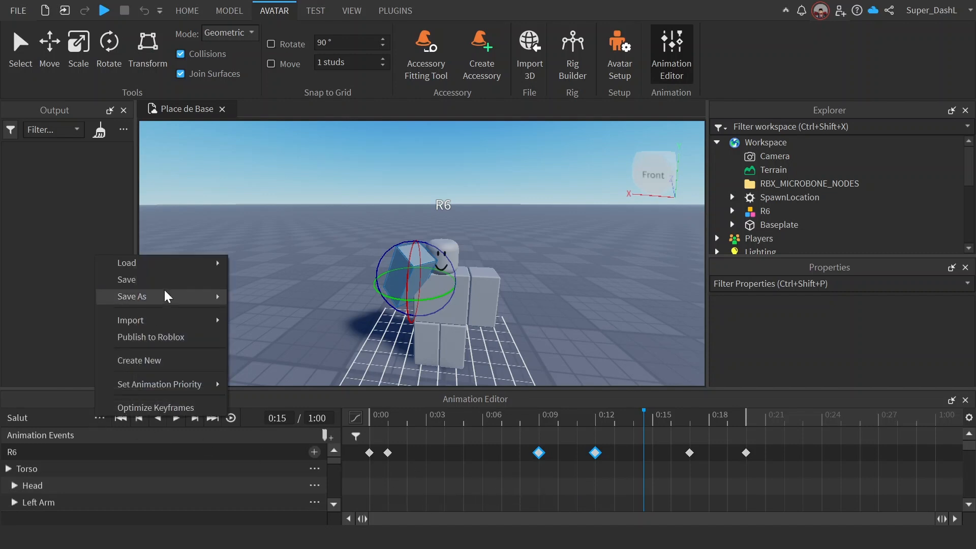
mouse_move(165, 294)
mouse_move(170, 321)
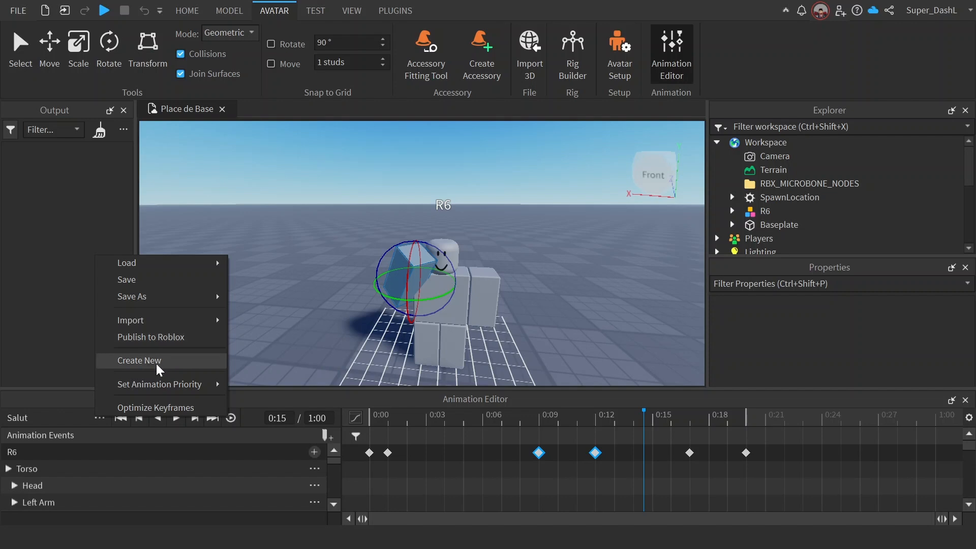
mouse_move(155, 387)
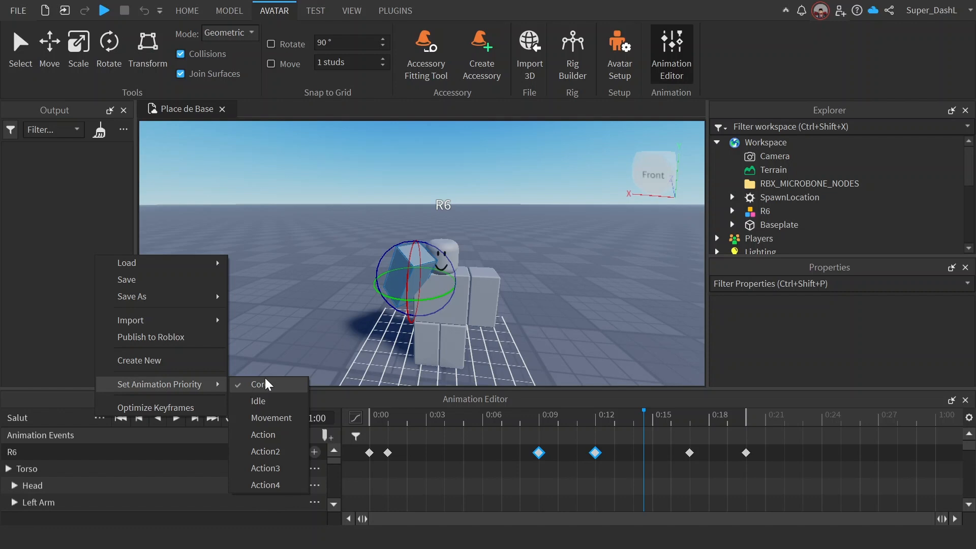
left_click(275, 420)
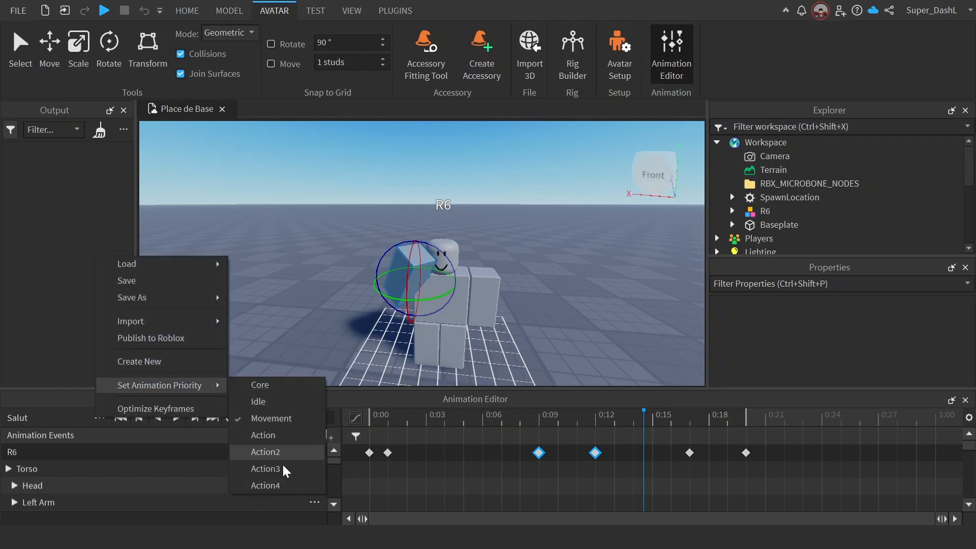
Step: Optimize the animation's keyframes down to 2 of 6 and apply the reduction
left_click(176, 408)
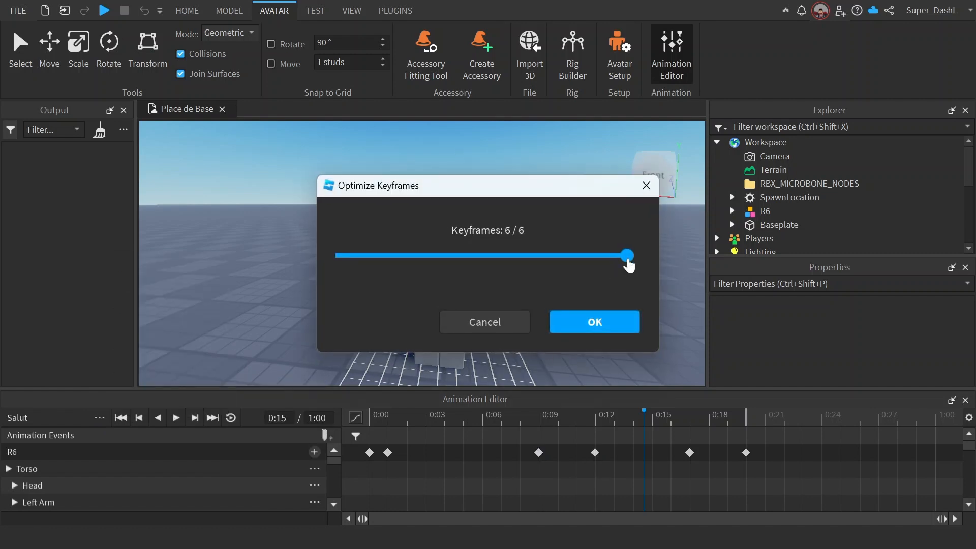
left_click_drag(627, 257, 318, 262)
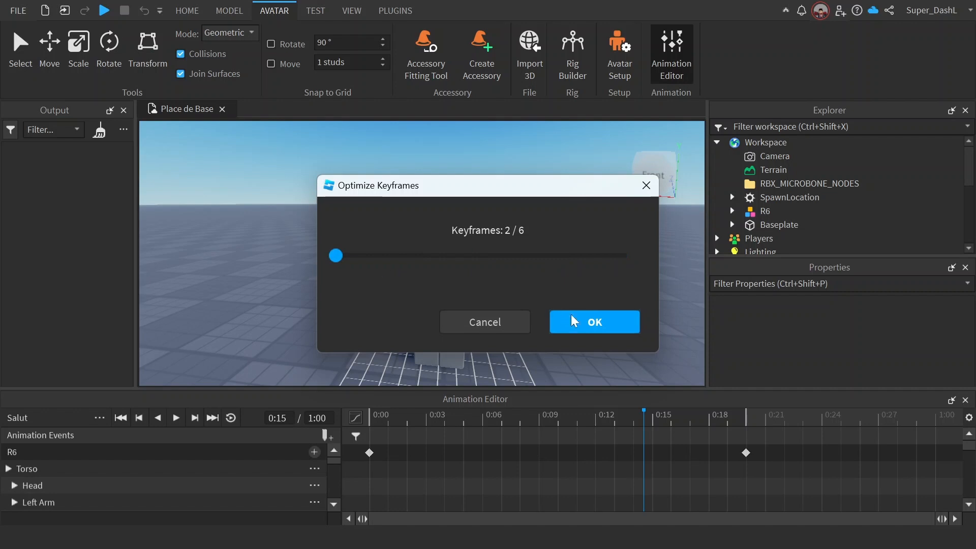
left_click(591, 326)
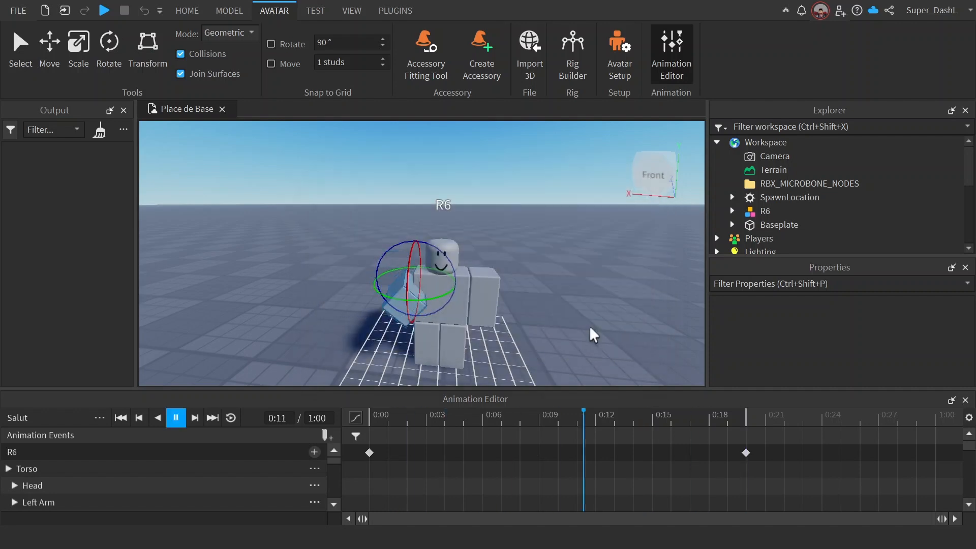
Step: Dismiss a further keyframe optimization without applying it and restore the Salut animation's original keyframes
left_click(99, 417)
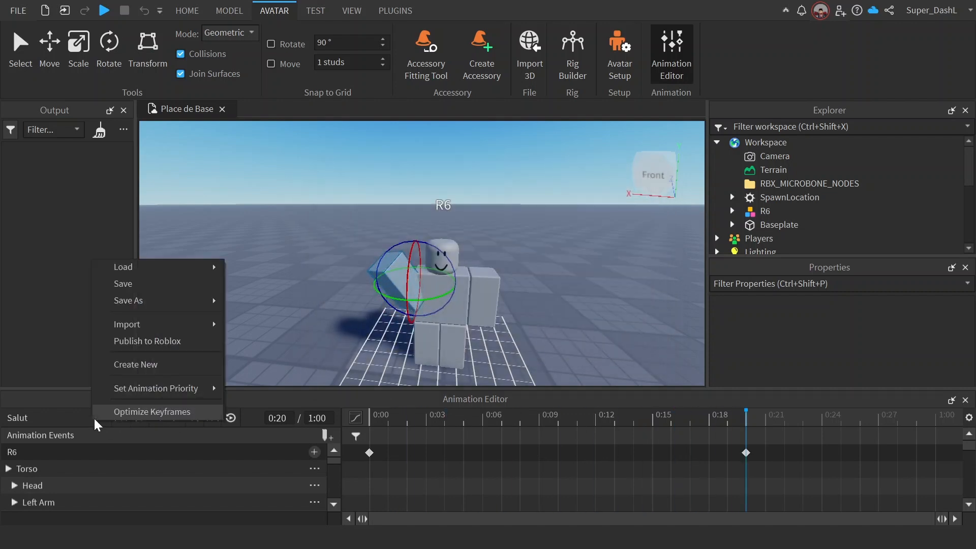
left_click(152, 410)
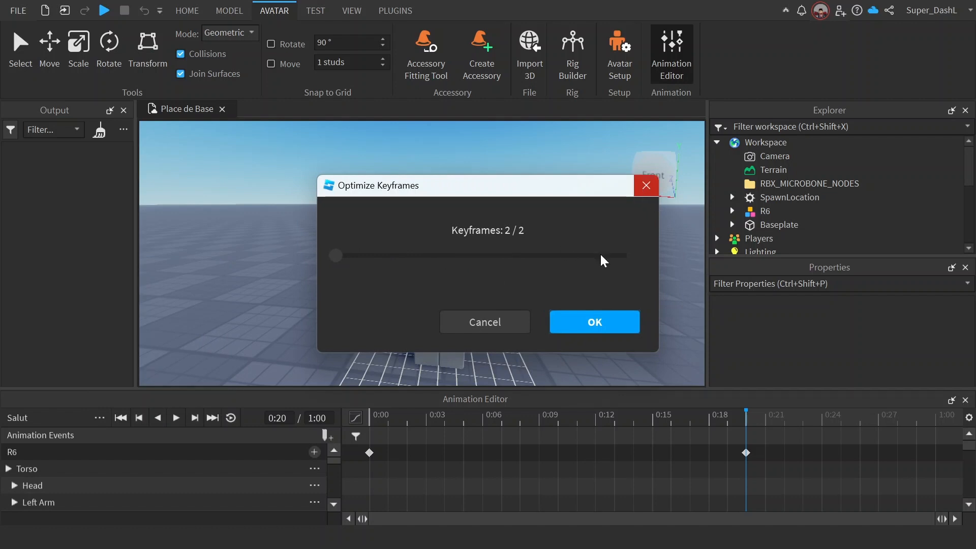
left_click(497, 327)
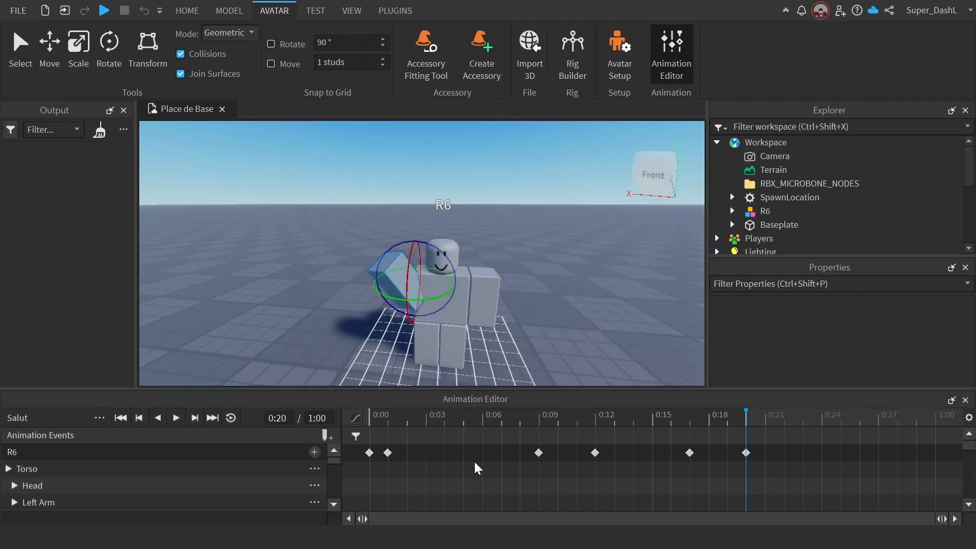
left_click_drag(458, 418, 590, 416)
key("space")
Step: Save the Salut animation and open its Publish to Roblox asset configuration, with the whole dialog in view
left_click(104, 419)
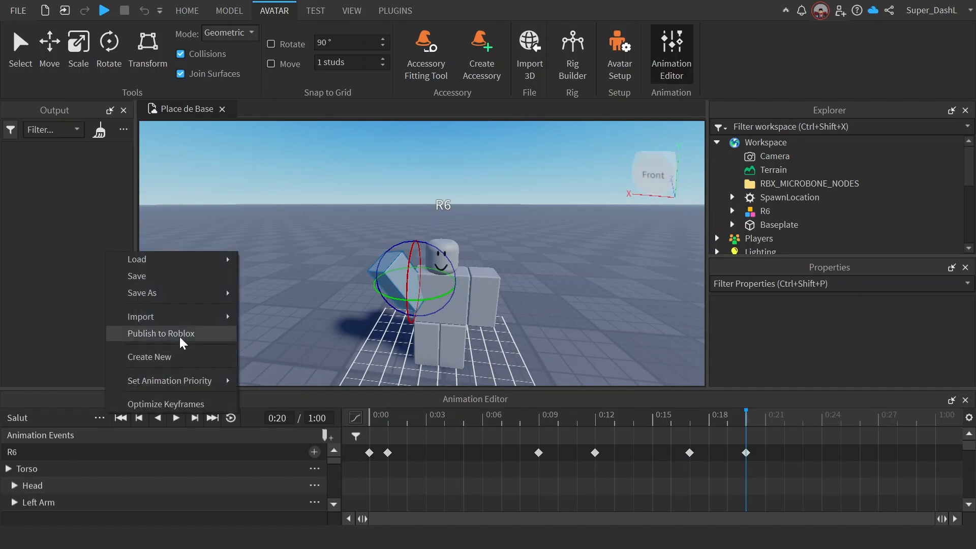
left_click(137, 276)
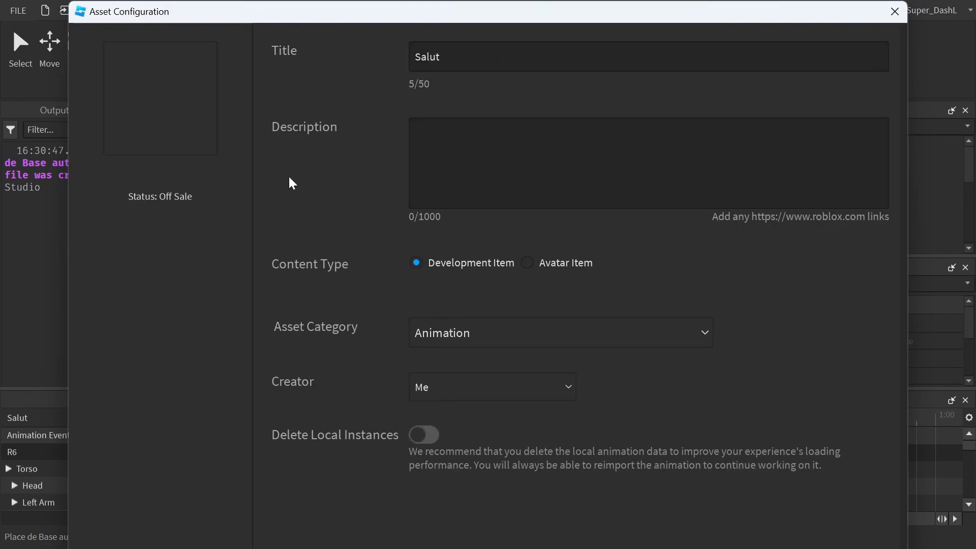
left_click_drag(490, 2, 488, 35)
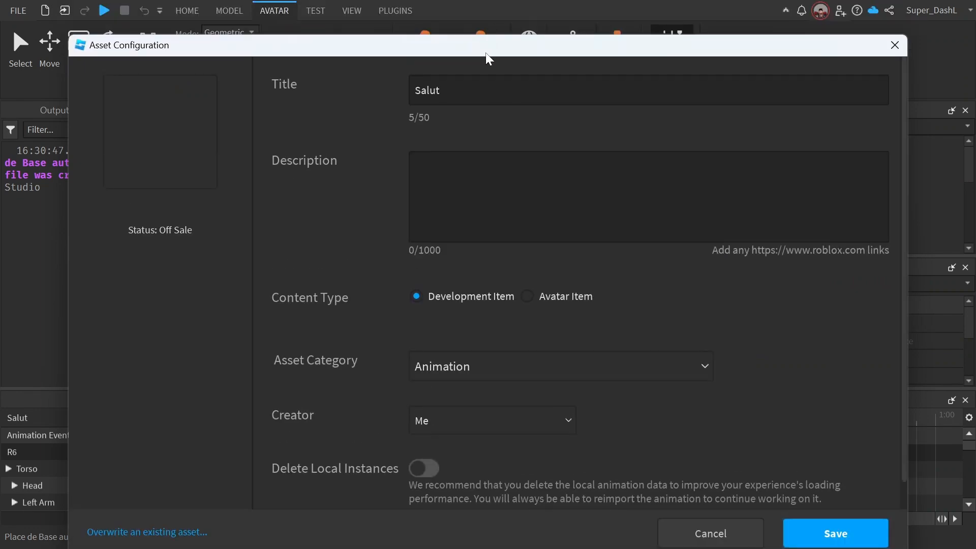
right_click(486, 52)
left_click(486, 31)
left_click(476, 24)
left_click_drag(471, 53, 468, 32)
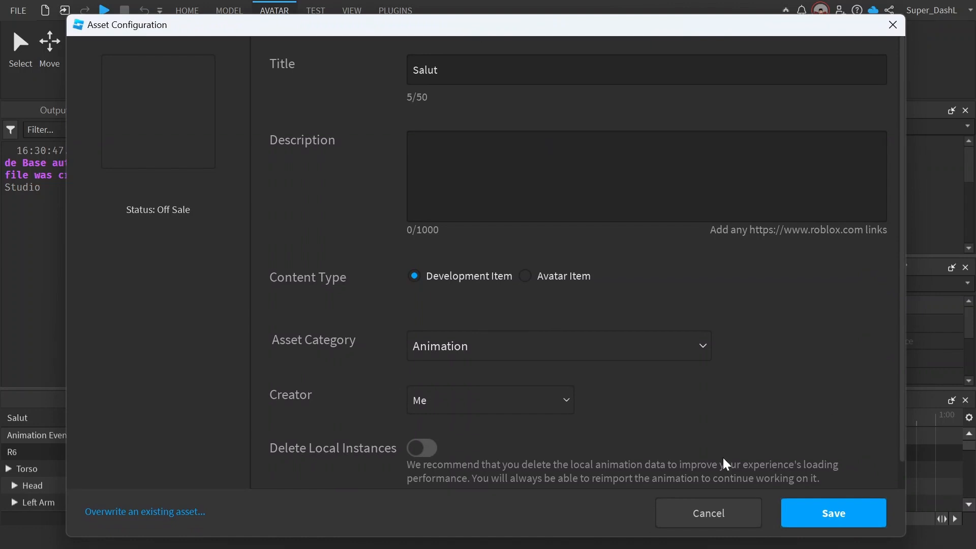
Step: Publish Salut with the Animation category and Me as creator, and copy the ID of the published asset
left_click(514, 358)
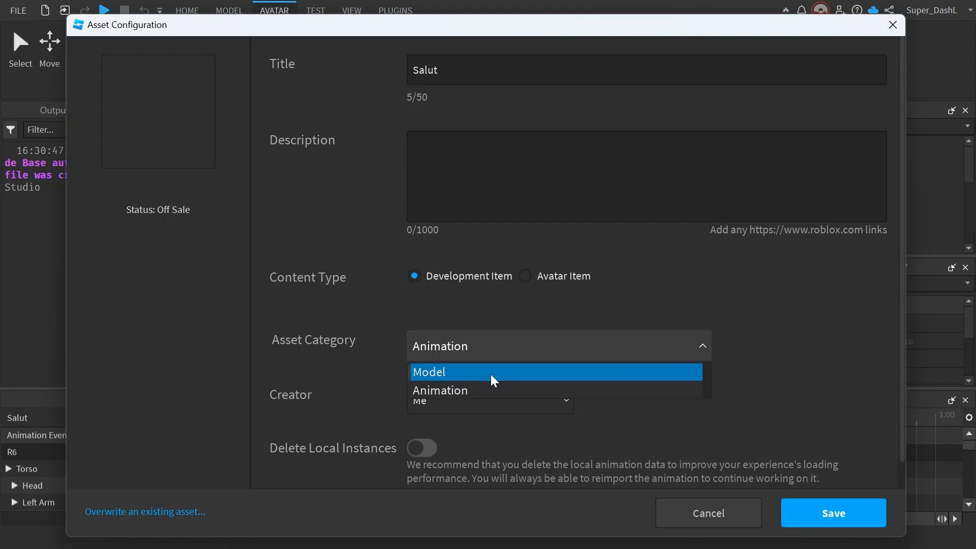
left_click(533, 312)
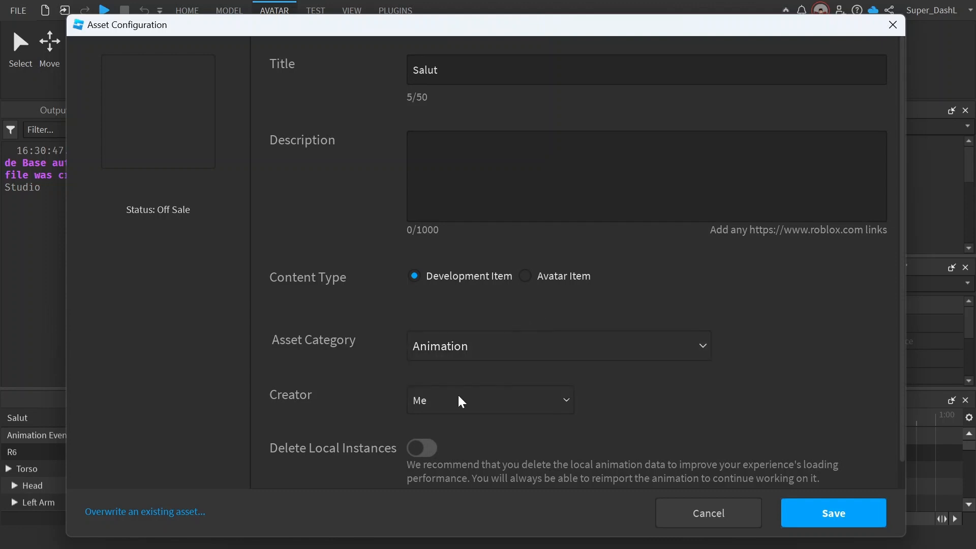
left_click(458, 399)
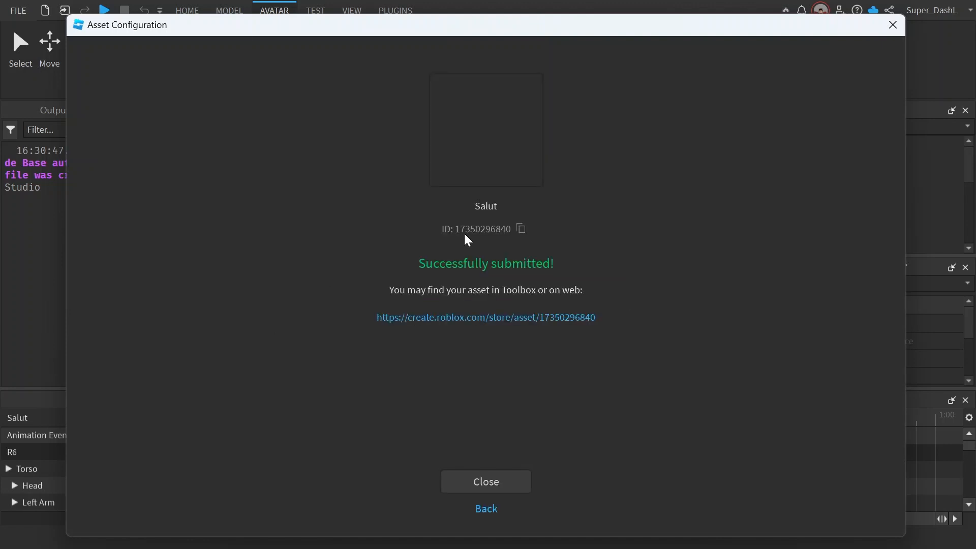
left_click(521, 229)
left_click(893, 26)
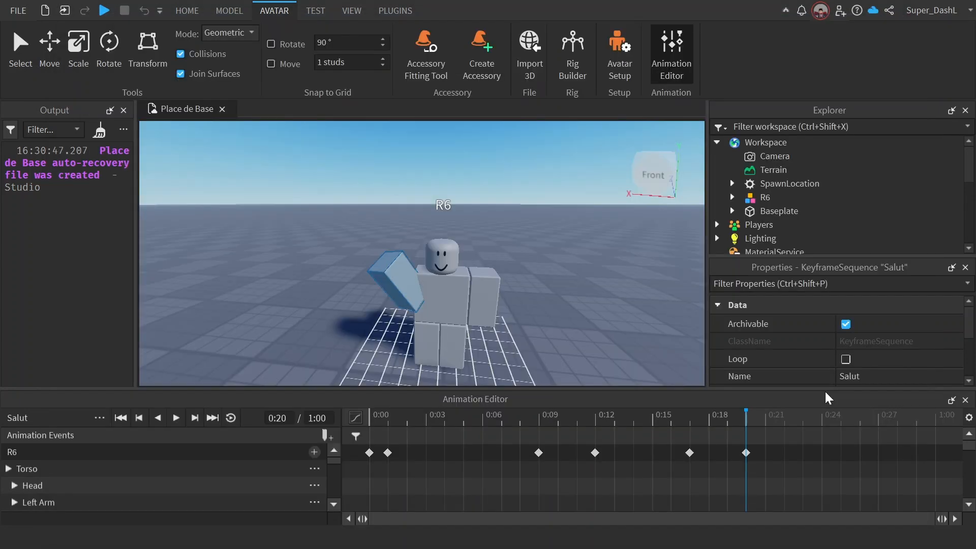
Step: Close the Animation Editor and add an Animation object to ReplicatedStorage
left_click(965, 400)
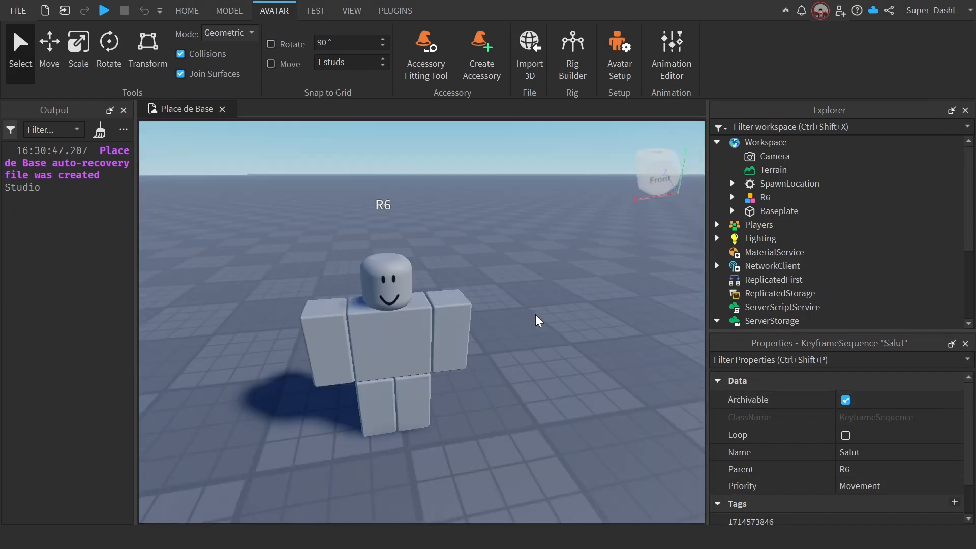
scroll(539, 320, "down", 4)
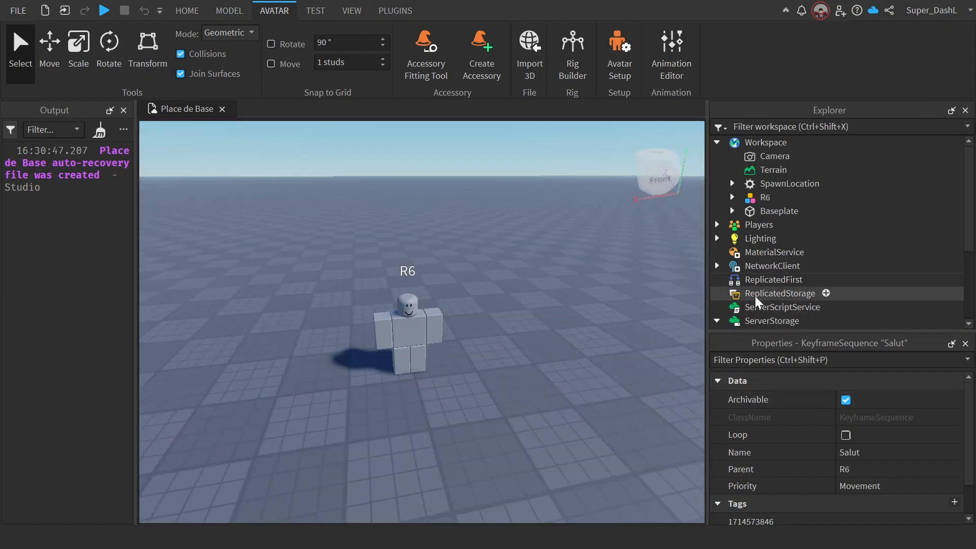
left_click(756, 298)
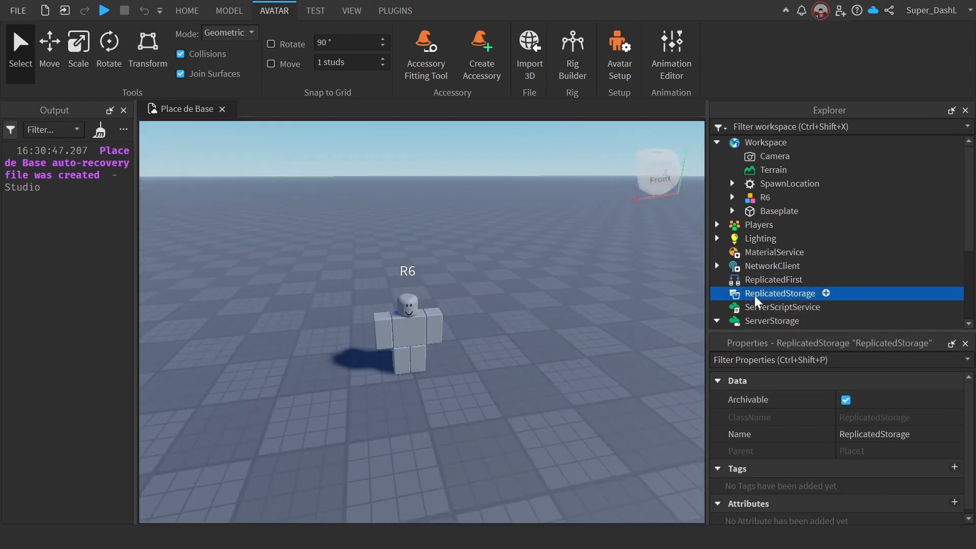
left_click(826, 293)
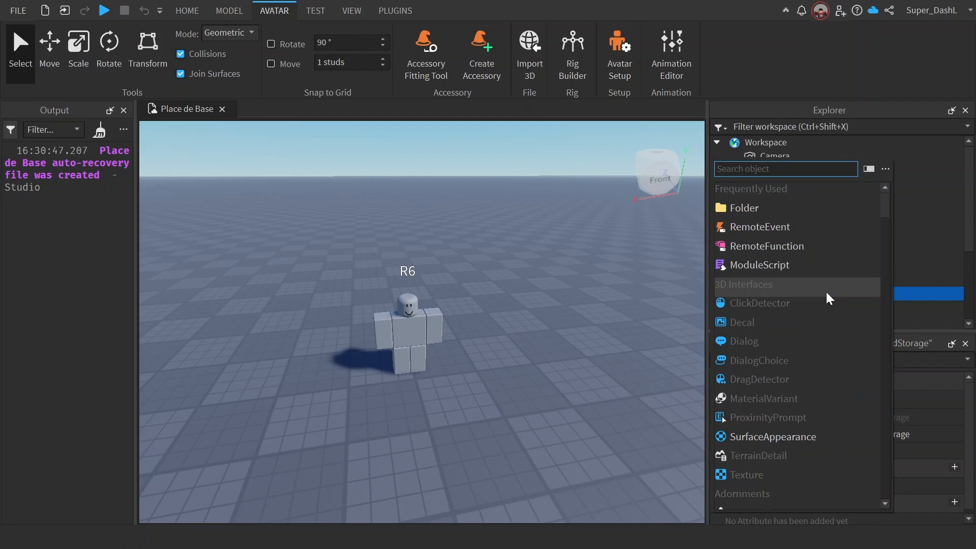
type("anim")
key("Return")
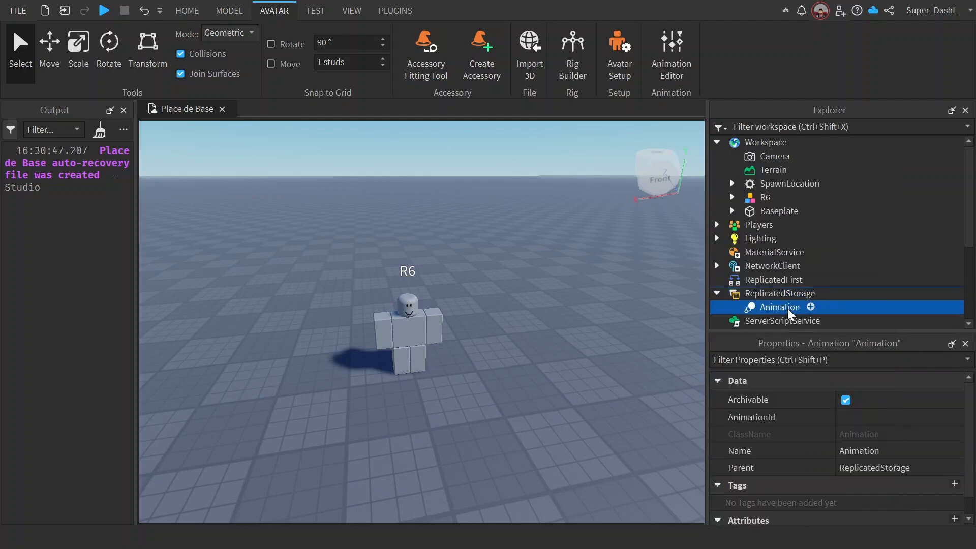
left_click(855, 417)
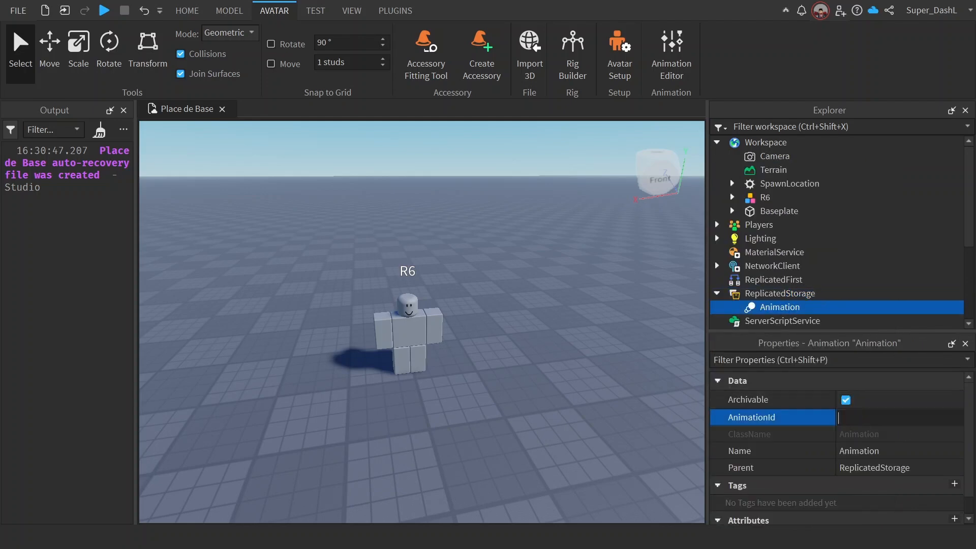
key("ctrl+v")
key("Return")
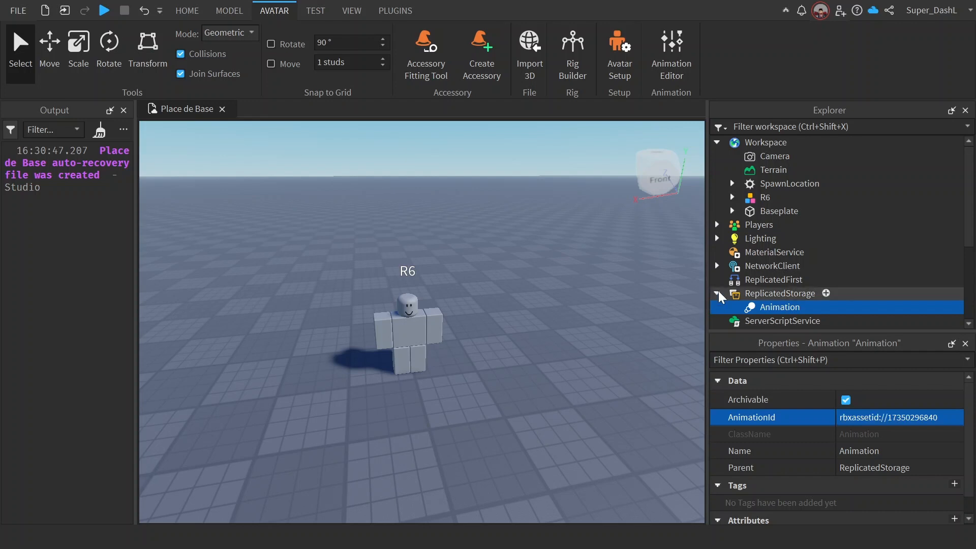
left_click(715, 294)
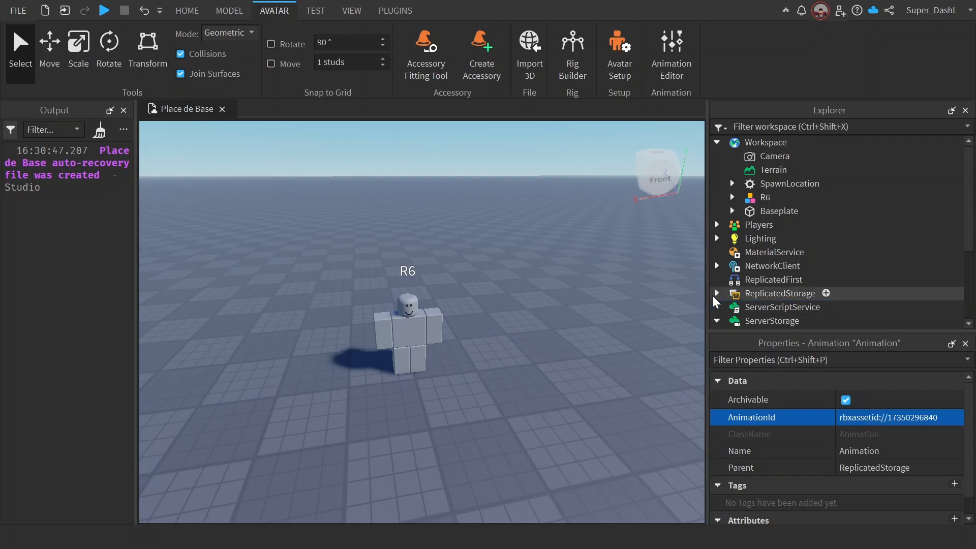
left_click(716, 294)
left_click(716, 293)
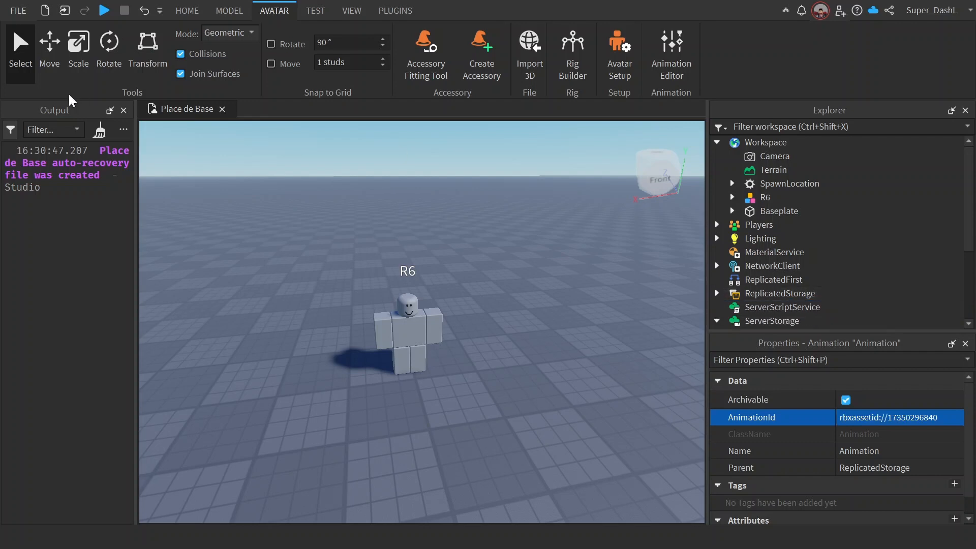
Step: Clear the messages from the output log
left_click(100, 130)
right_click_drag(496, 257, 498, 260)
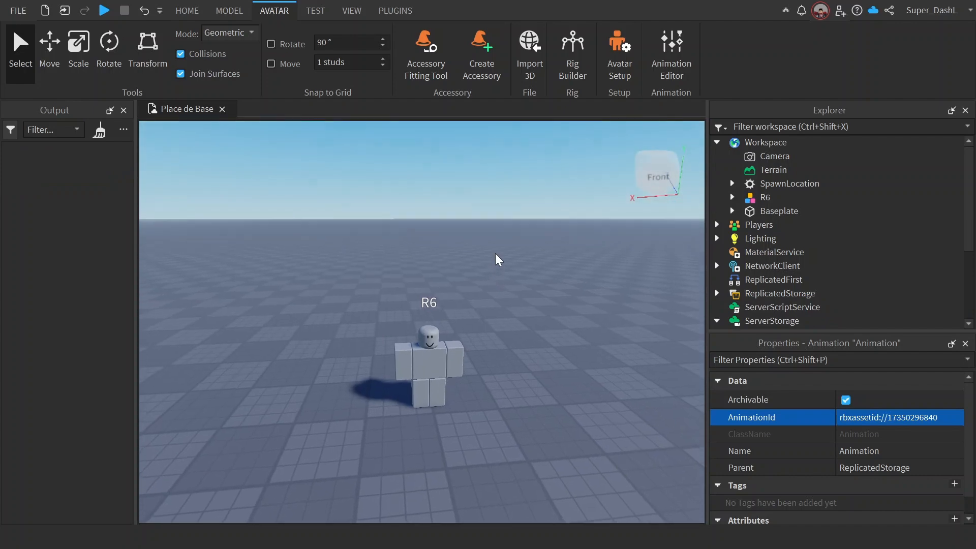
key("w")
key("s")
right_click_drag(496, 254, 496, 254)
key("a")
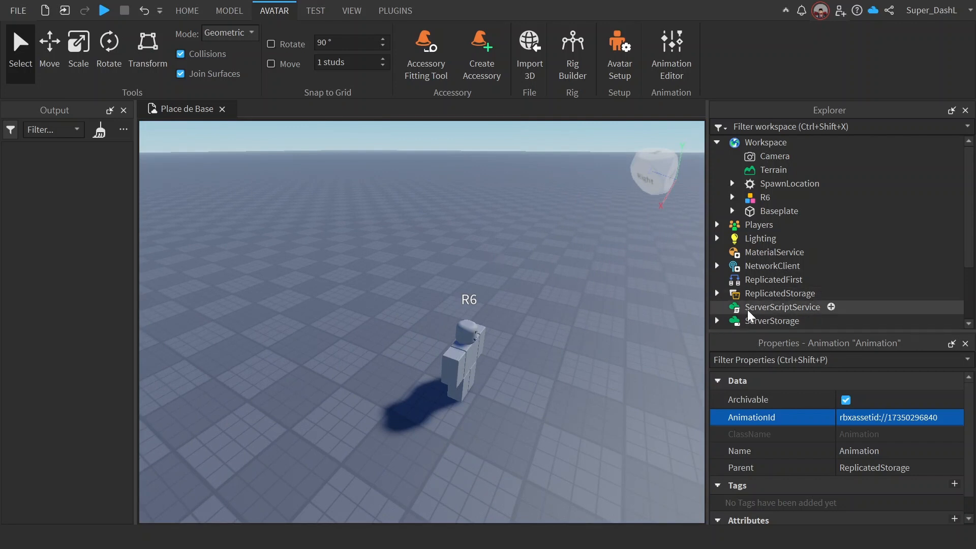
Step: Examine the Salut keyframes saved for R6 under RBX_ANIMSAVES in ServerStorage, and collapse the tree again
scroll(752, 269, "down", 2)
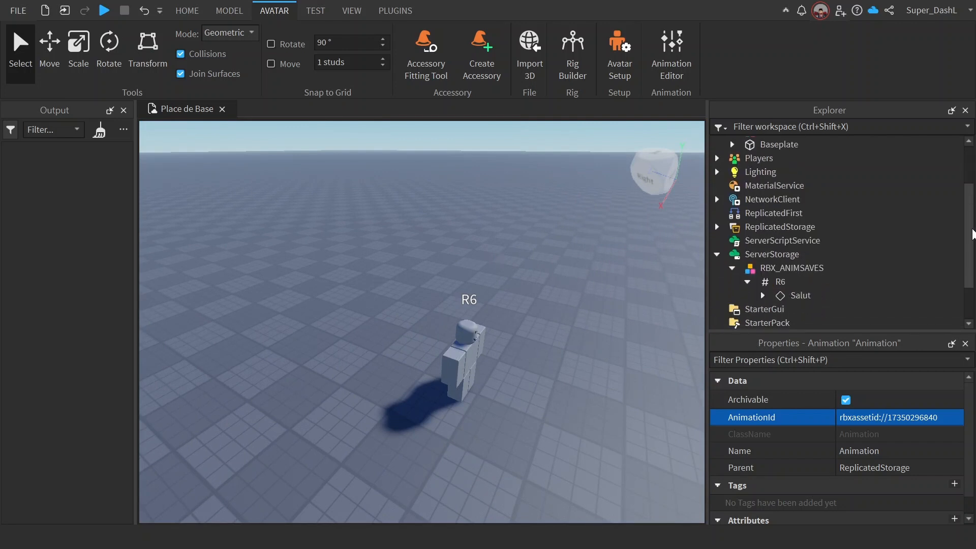
left_click(747, 282)
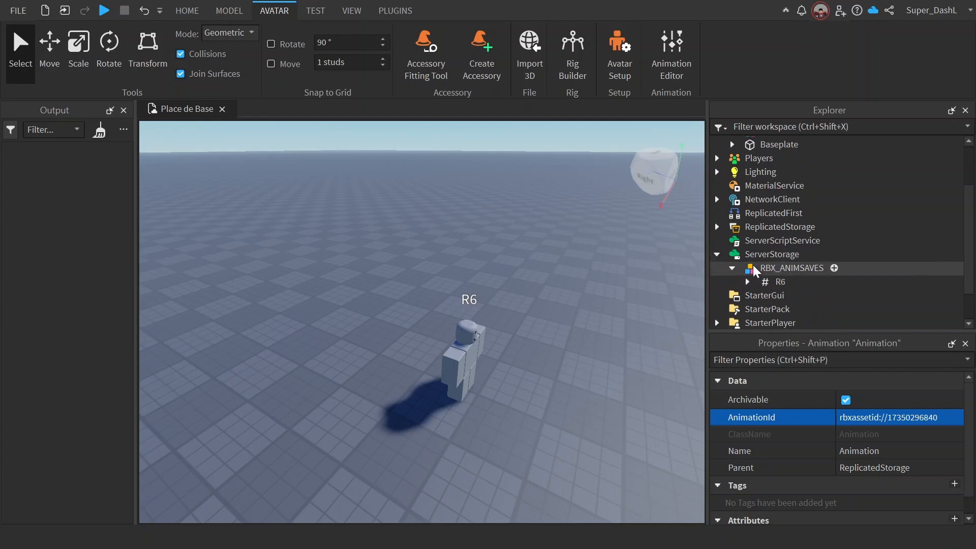
left_click(762, 269)
left_click(747, 282)
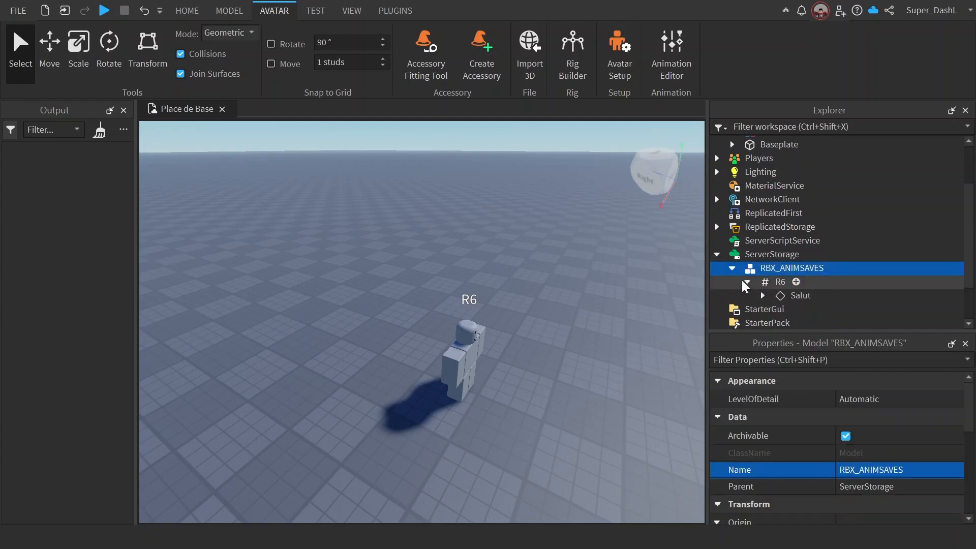
left_click(762, 295)
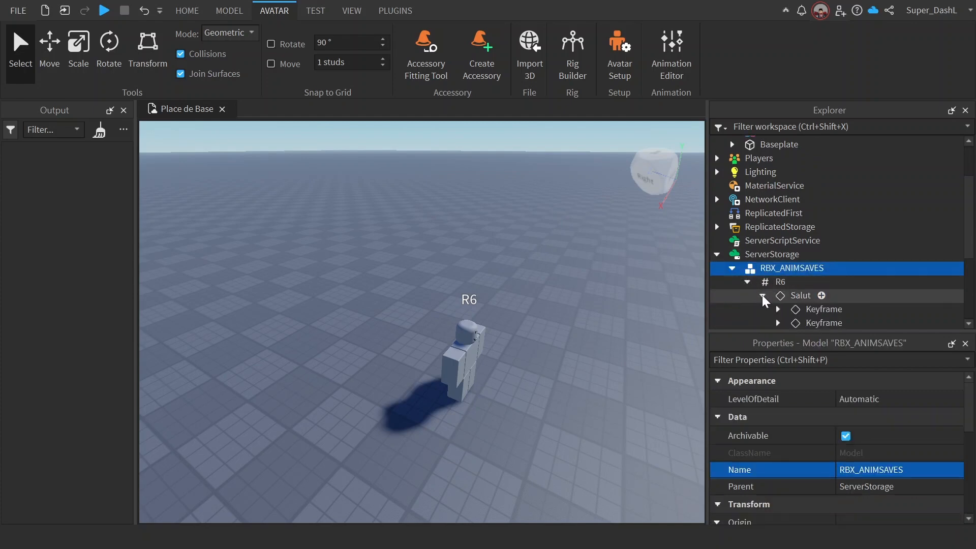
left_click(794, 296)
left_click(805, 311)
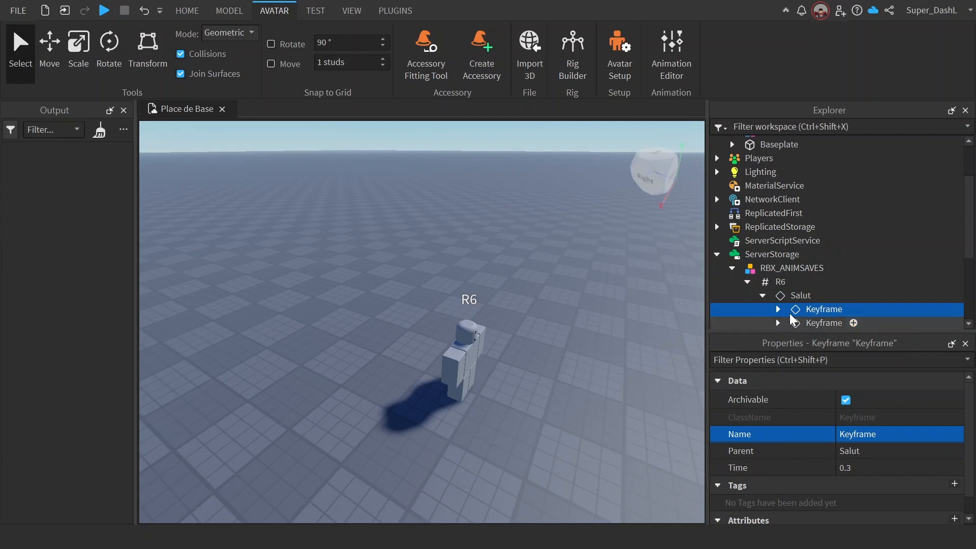
left_click(813, 310)
left_click(766, 294)
left_click(766, 282, "shift")
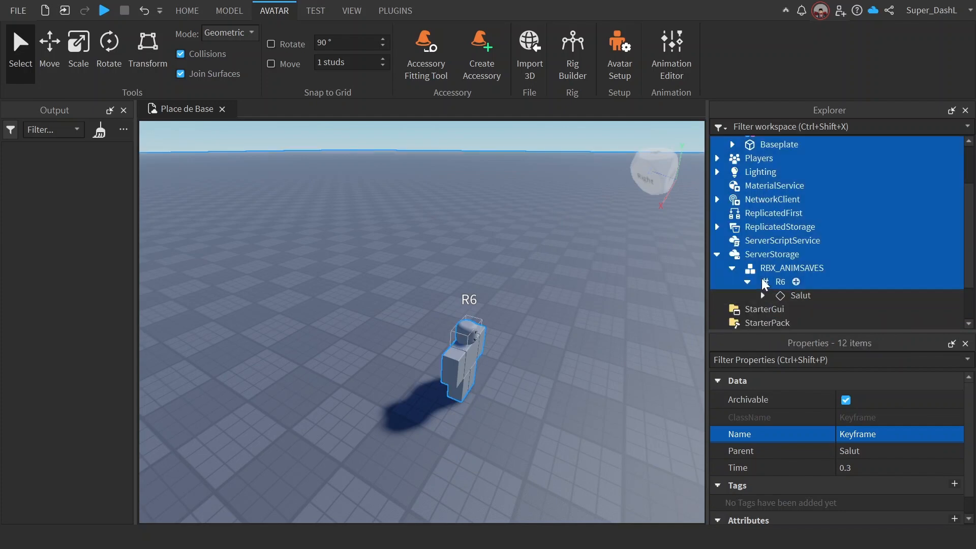
left_click(767, 281)
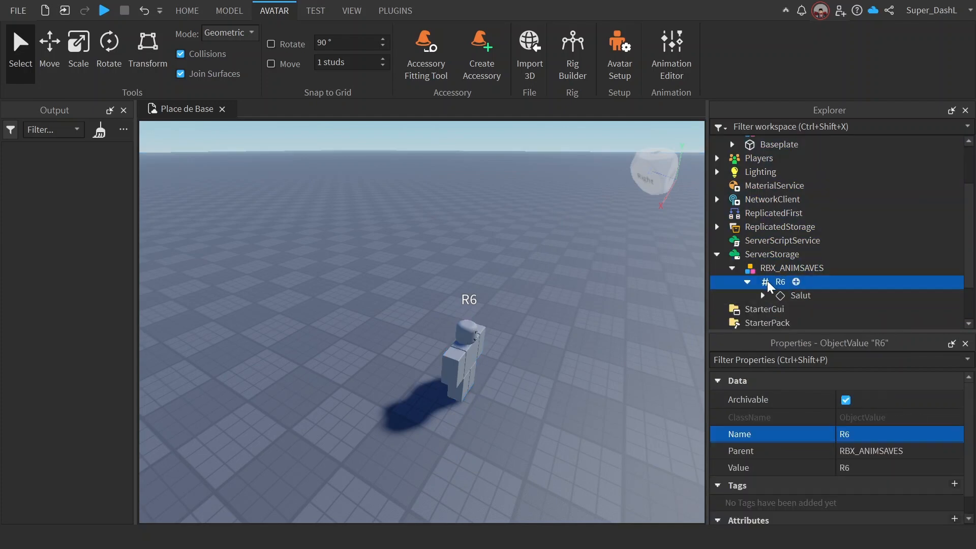
key("Return")
left_click(762, 296)
scroll(761, 301, "down", 2)
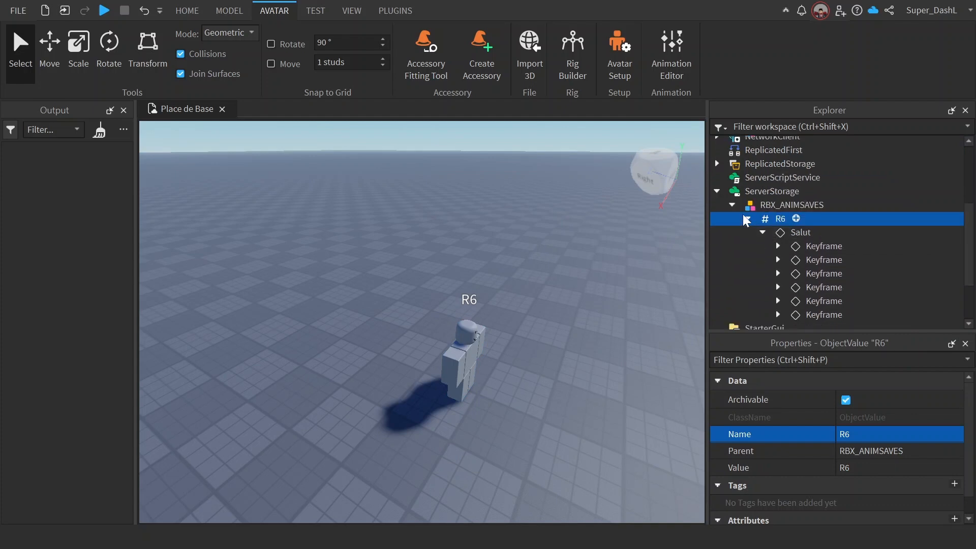
left_click(747, 218)
left_click(732, 226)
left_click(466, 371)
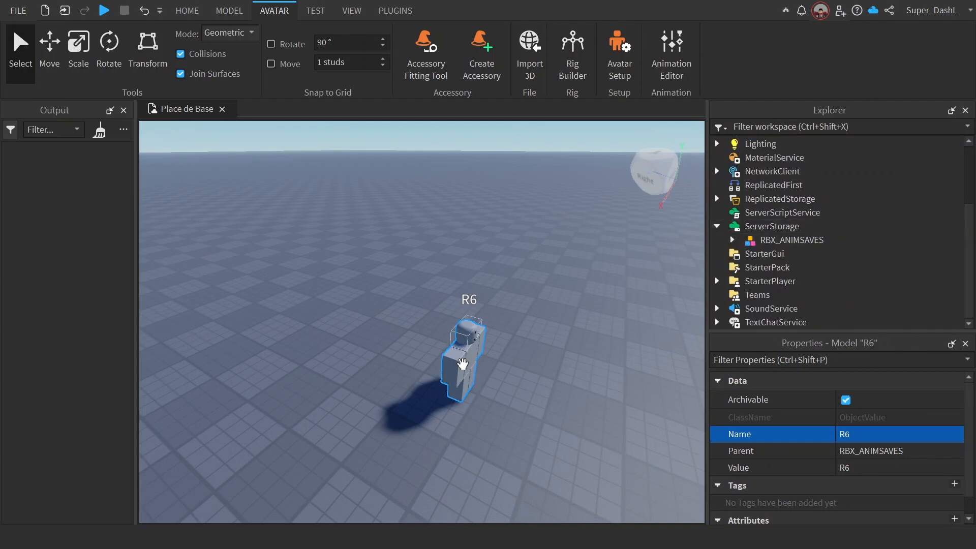
right_click_drag(525, 323, 525, 319)
key("d")
left_click(717, 266)
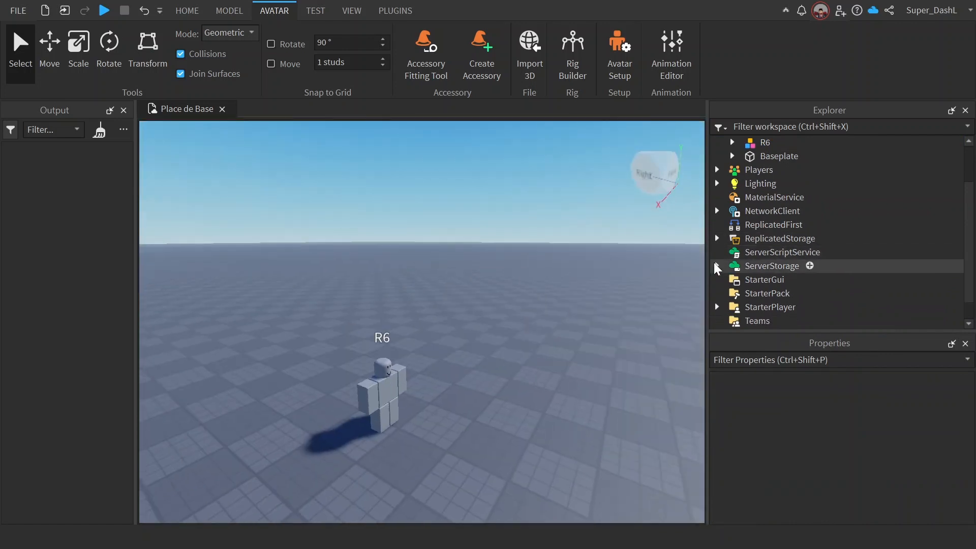
Step: Add a Script to ServerScriptService and delete its default Hello world code
left_click(832, 252)
left_click(787, 214)
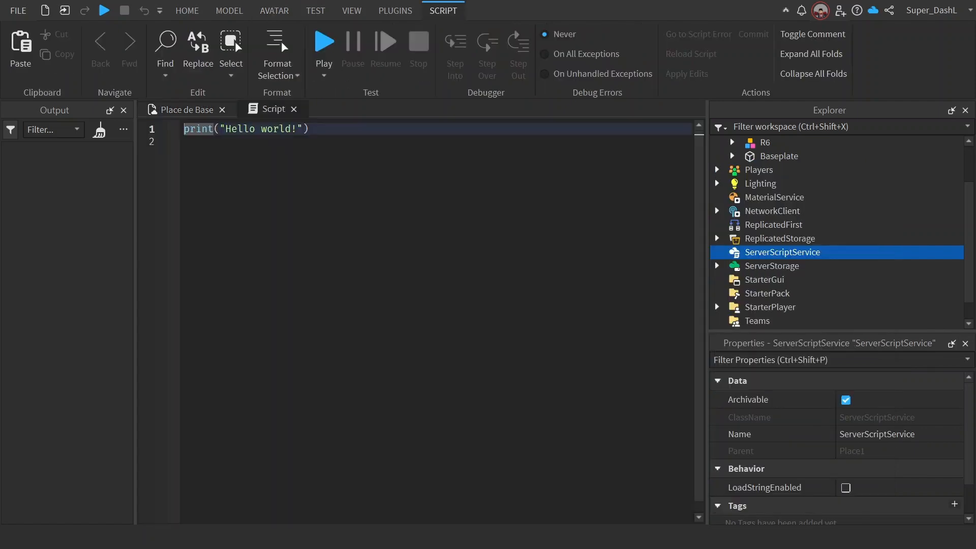
key("ctrl+a")
key("BackSpace")
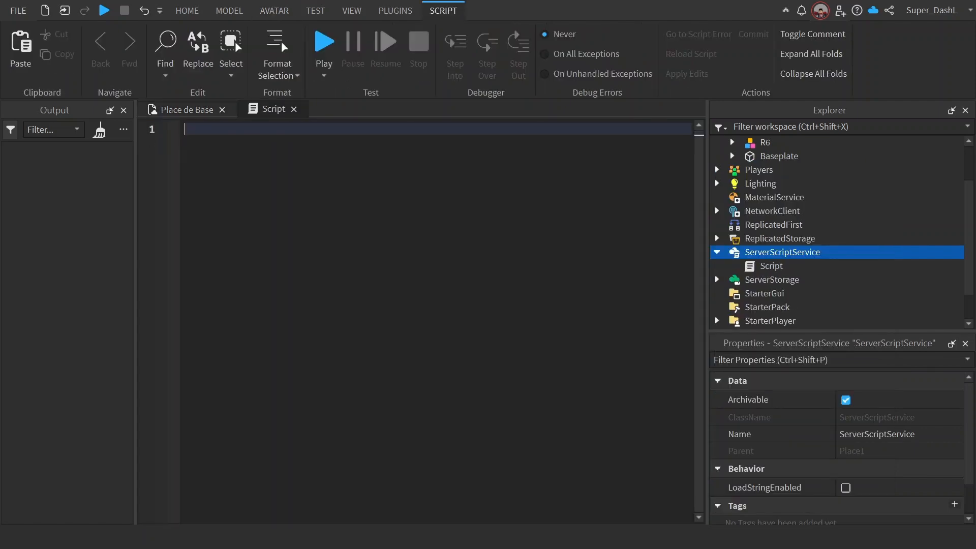
Step: Declare a local variable Rig set to workspace.R6 on the script's first line, with blank lines below it
type("local R")
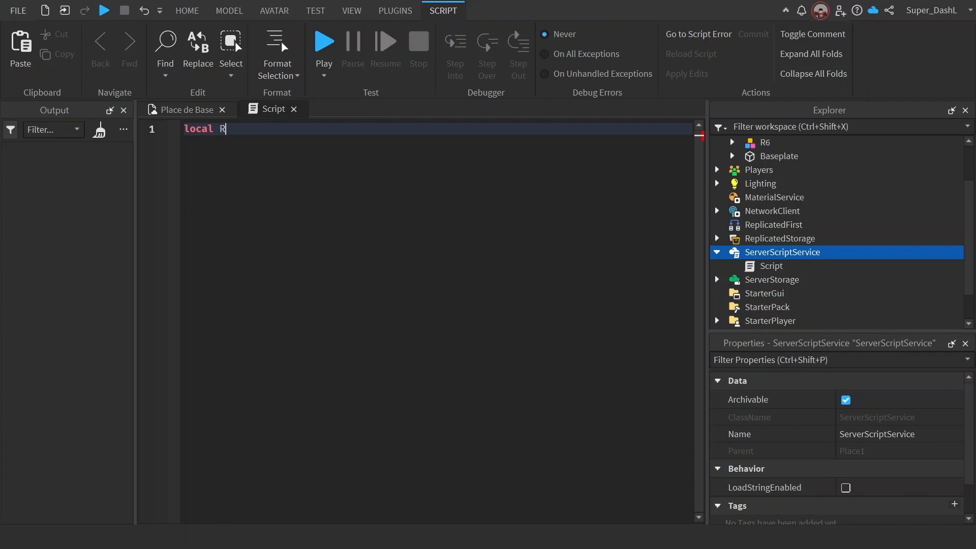
type("ig = workspace.R6")
key("Return")
key("Return")
key("Return")
key("Return")
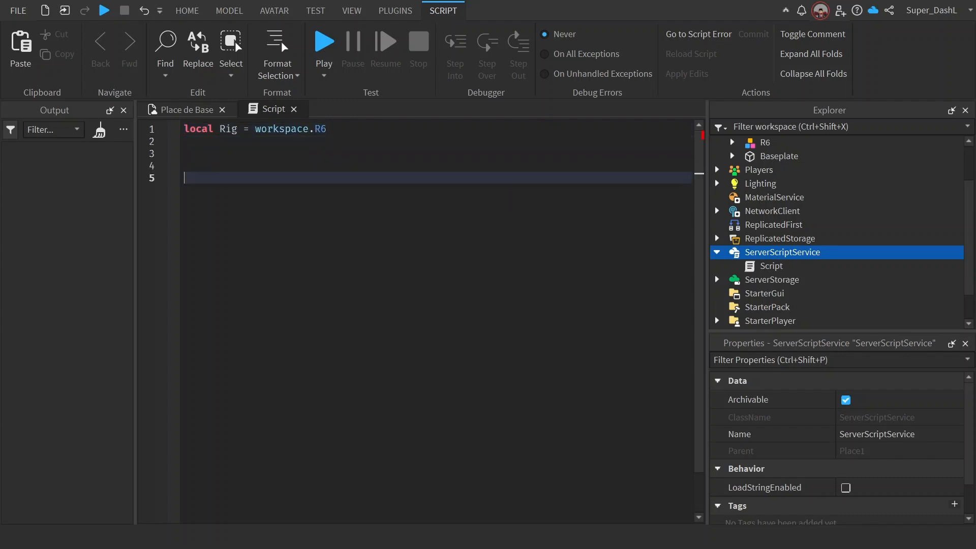
Step: Declare a local variable Humanoid set to Rig.Humanoid on line 5 and start a new line
type("local Humanoid = ri")
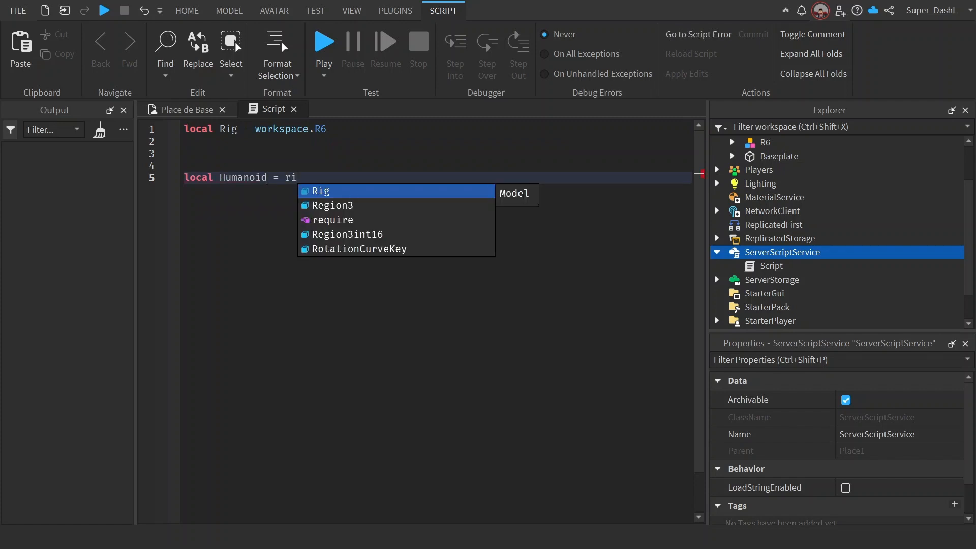
key("Tab")
type(".H")
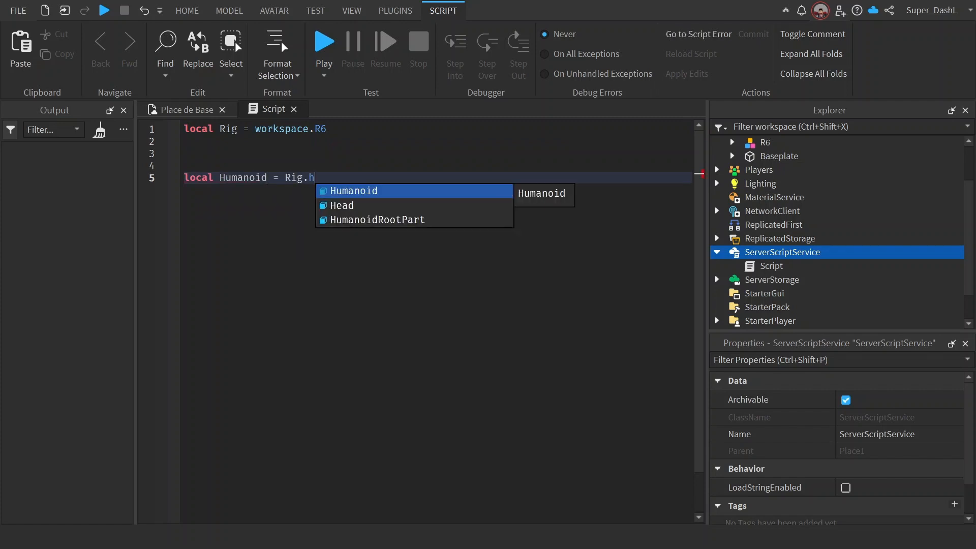
key("Tab")
key("Return")
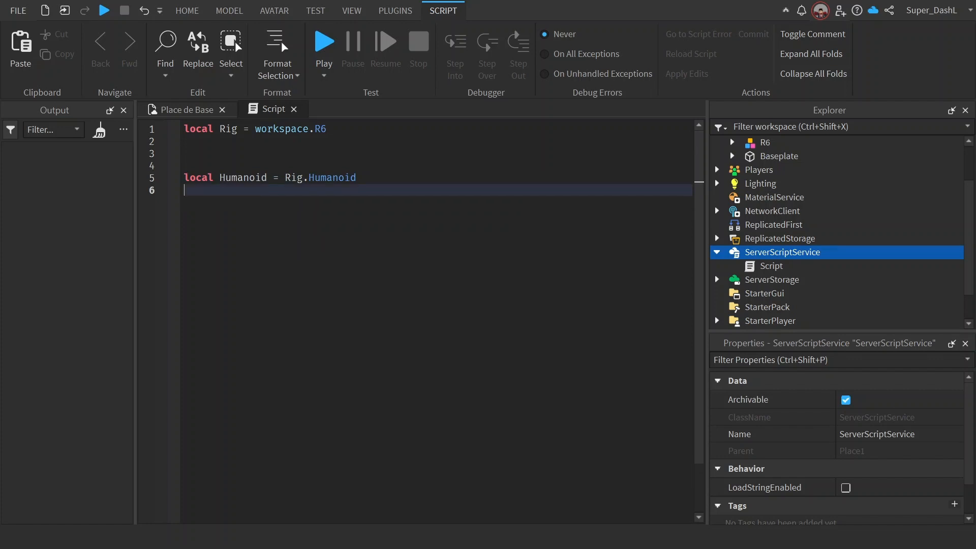
Step: Begin declaring a local variable Animator on line 6, assigned from Humanoid
type("local Animator = Humanoid")
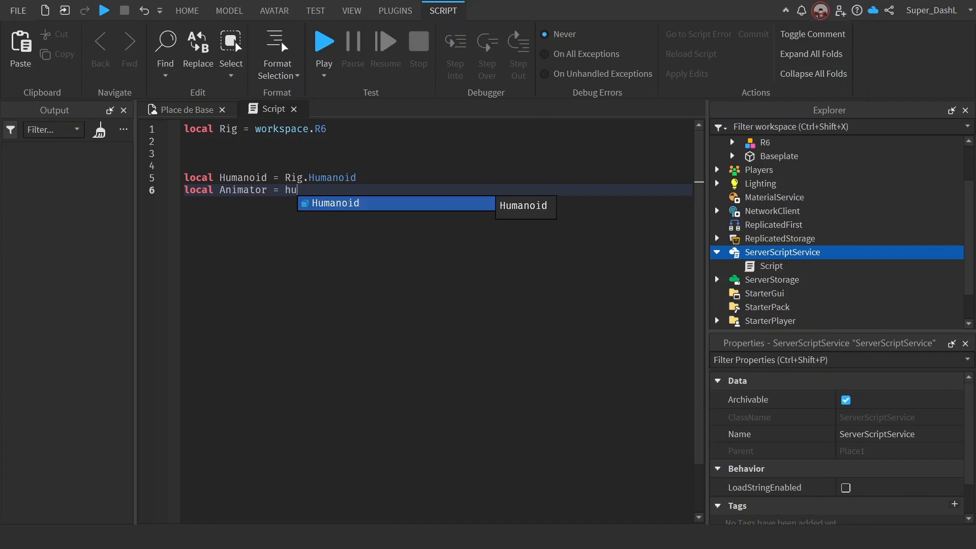
type(":fi")
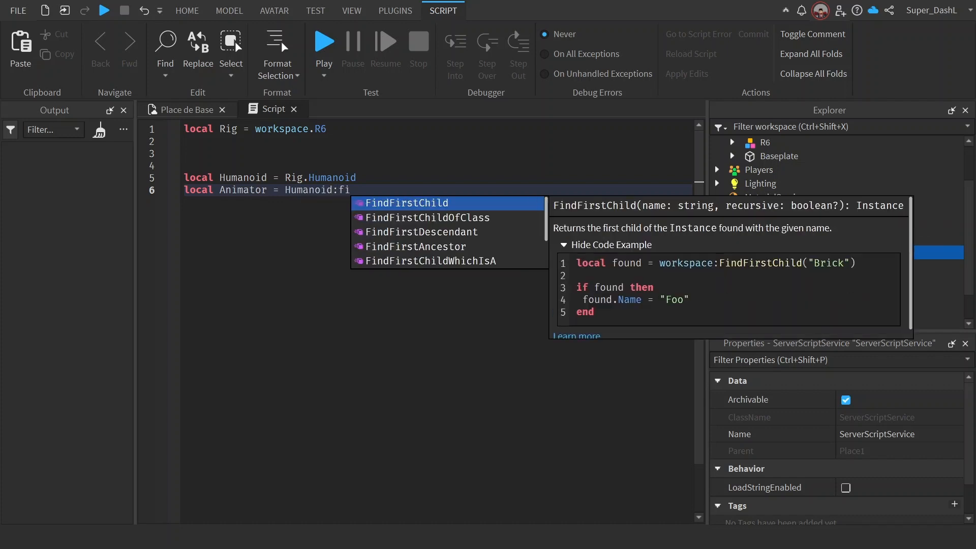
Step: Complete the Animator declaration by calling FindFirstChildOfClass("Animator") on Humanoid
key("Down")
key("Tab")
type("\"an")
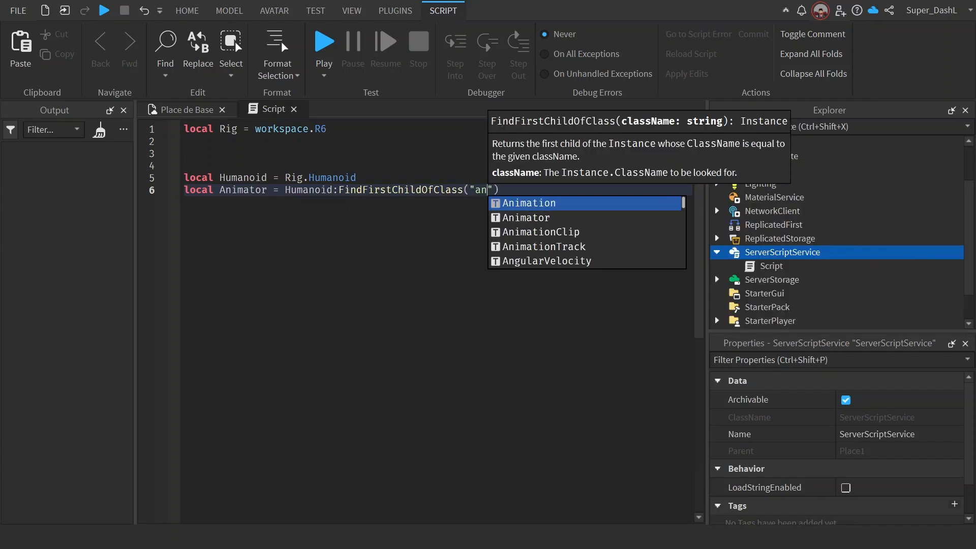
type("i")
key("Down")
key("Tab")
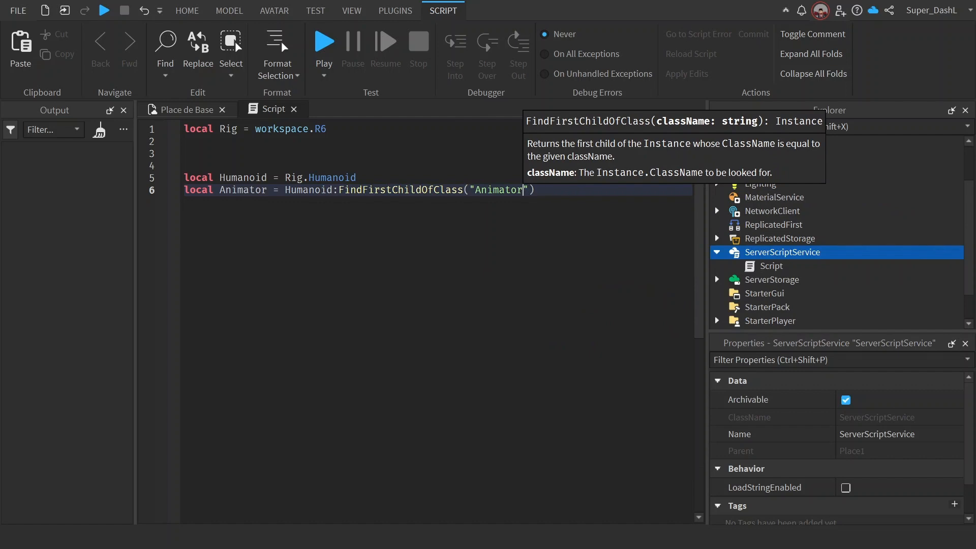
key("Right")
key("Right")
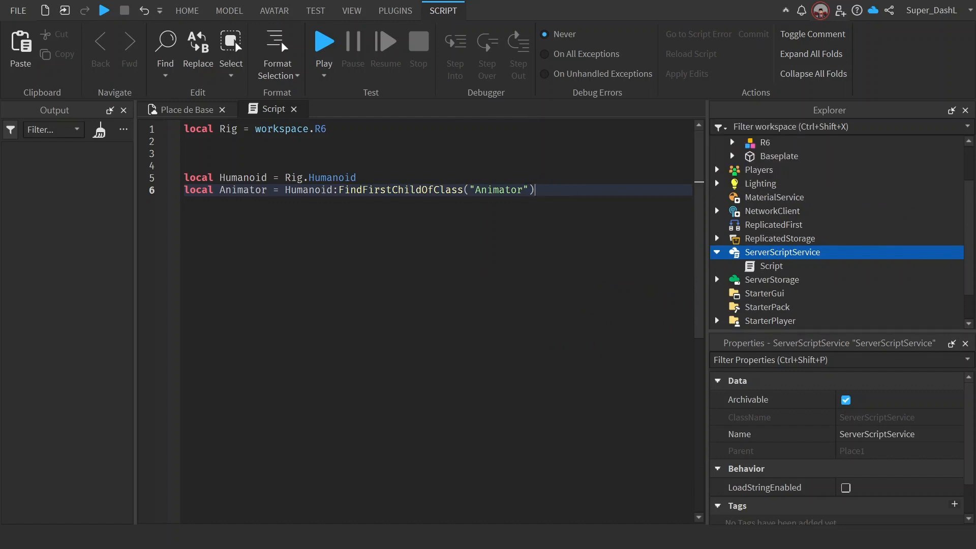
key("Left")
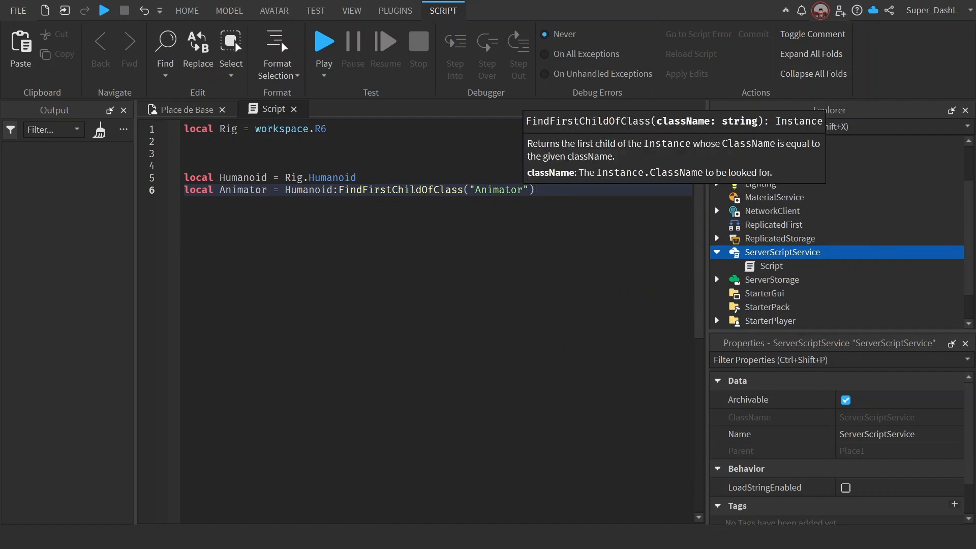
key("Right")
key("Right")
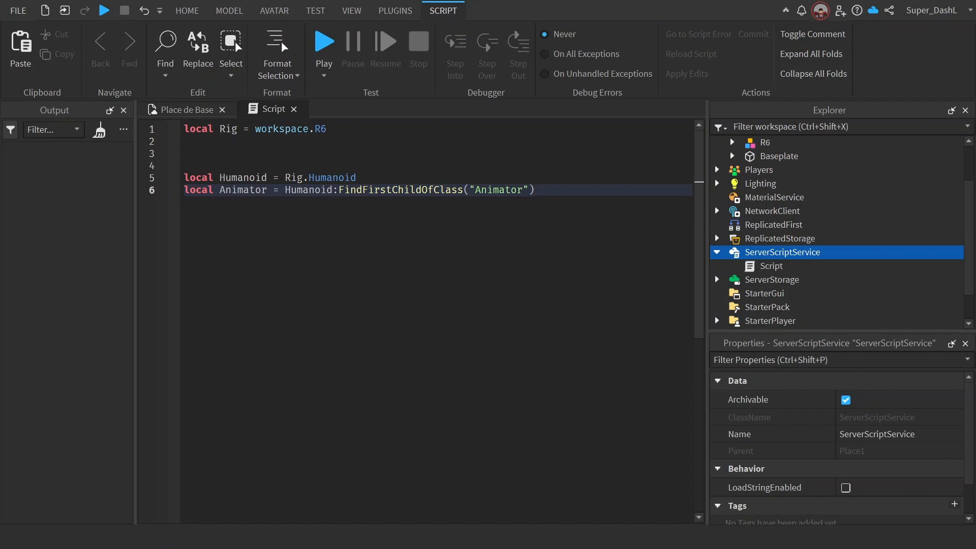
left_click_drag(468, 190, 457, 190)
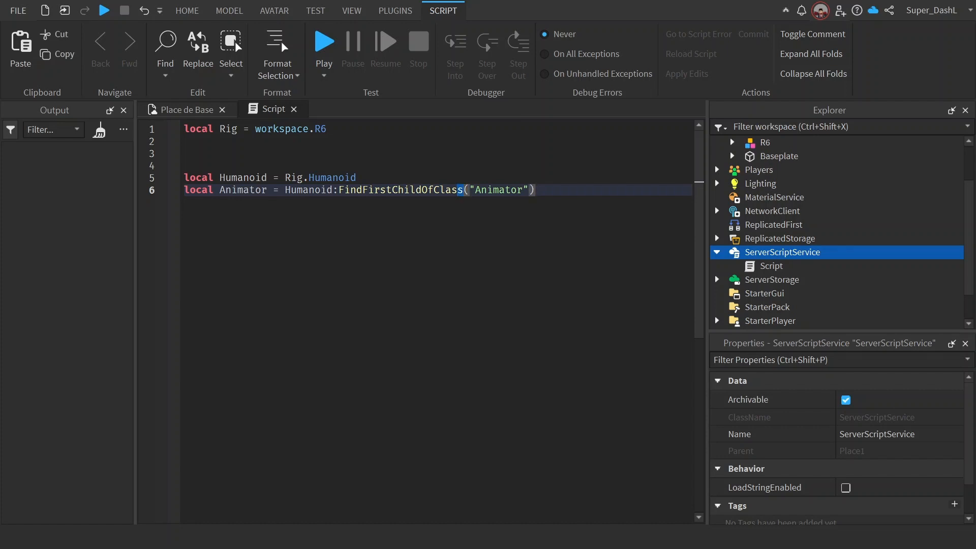
Step: Declare a local variable Animtrack on line 9, set to Animator:LoadAnimation() with empty parentheses
left_click(534, 191)
key("Return")
key("Return")
key("Return")
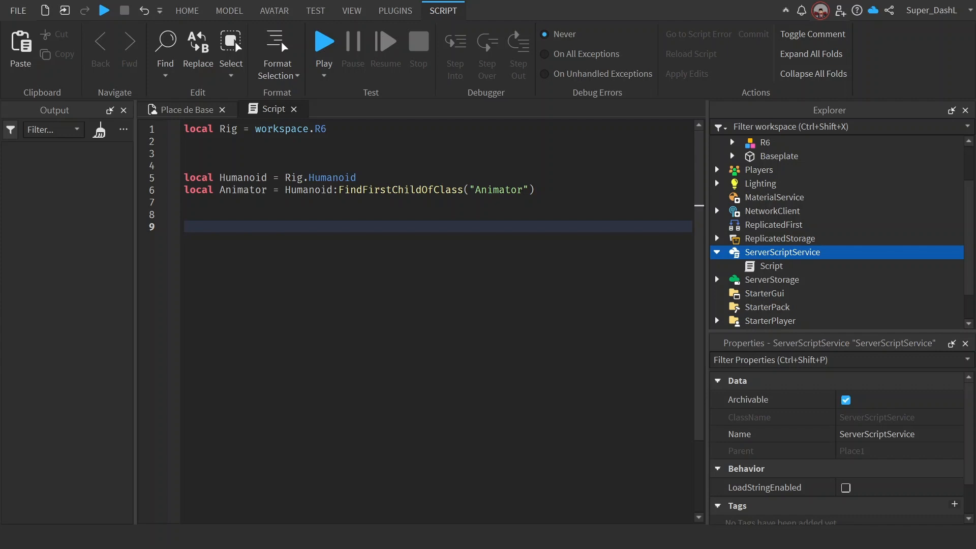
type("local Animtrack = ")
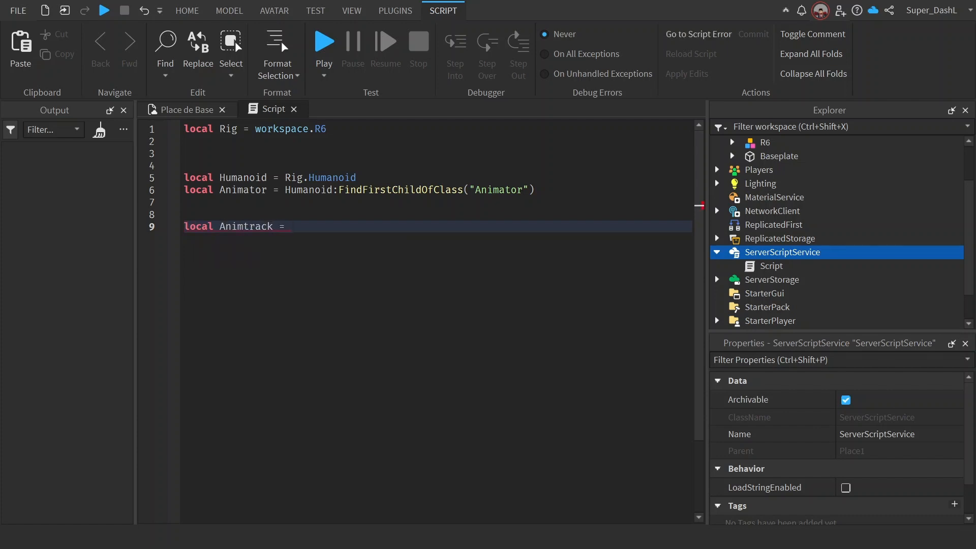
type("Animator:LoadAnimation(")
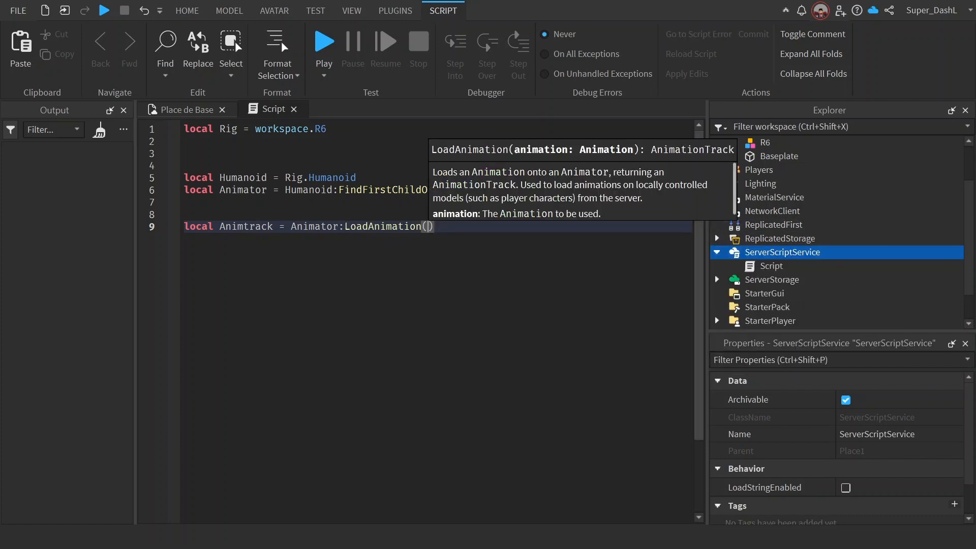
Step: Declare a local variable AnnimationID on line 2, set to game:GetService("ReplicatedStorage").Animation
left_click(195, 141)
type("local")
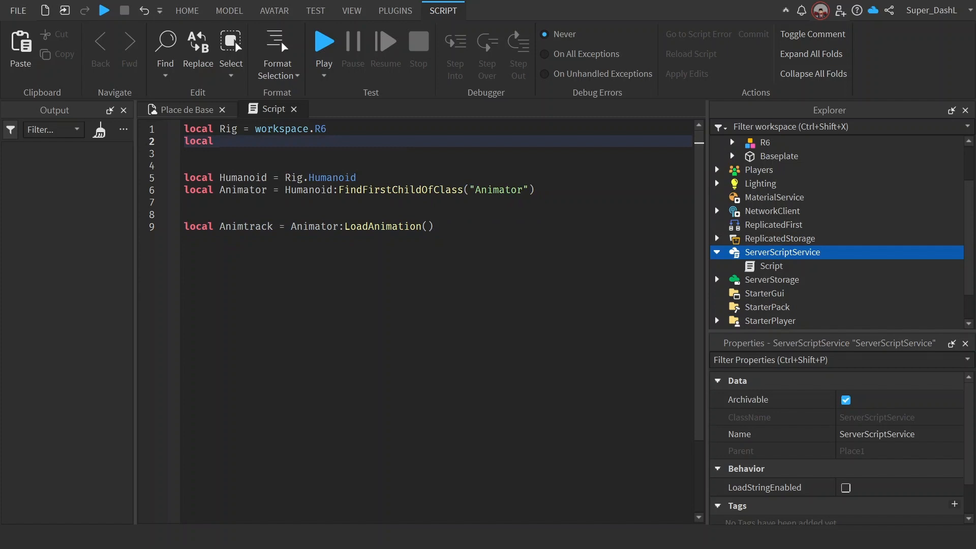
type(" Annimation")
type(" = ")
type("ID =")
type("game:GetService()")
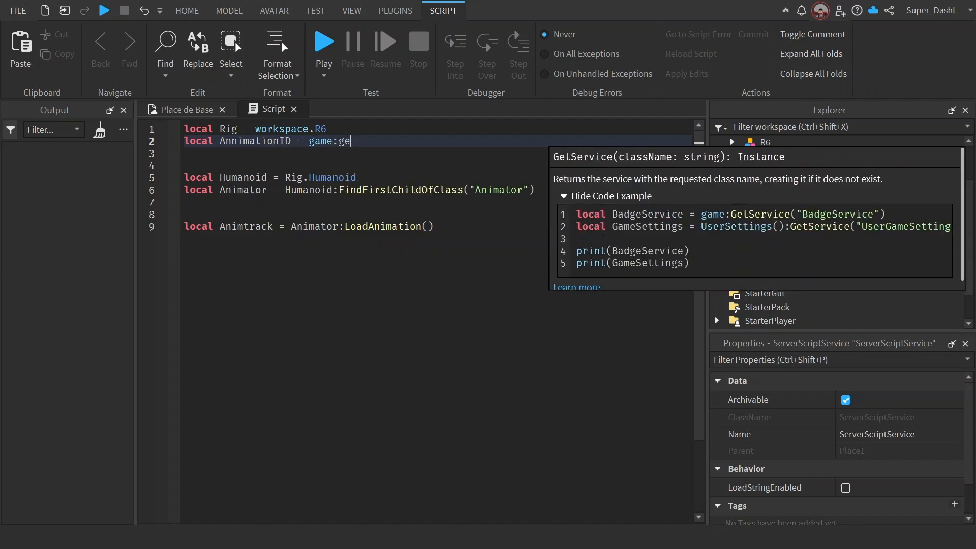
type("\"ReplicatedStorage")
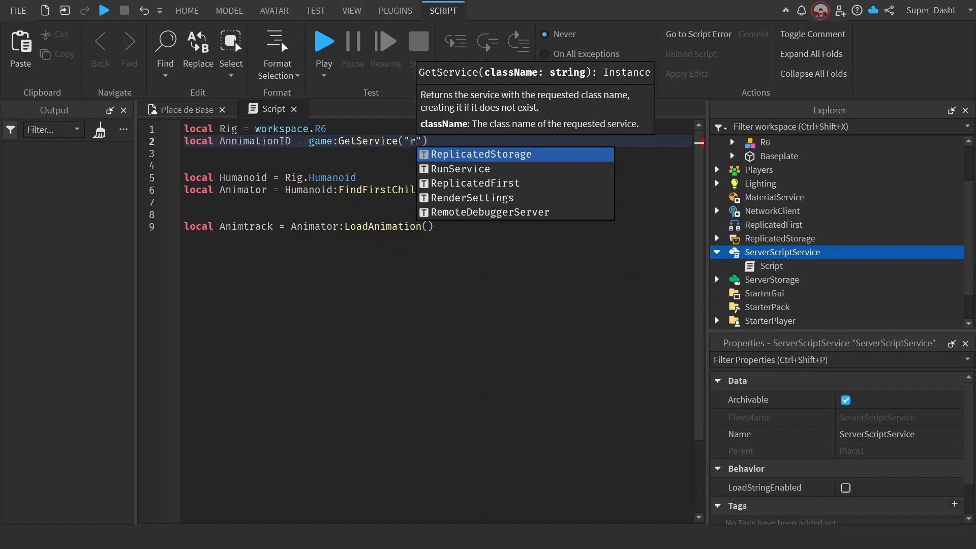
key("End")
type(".")
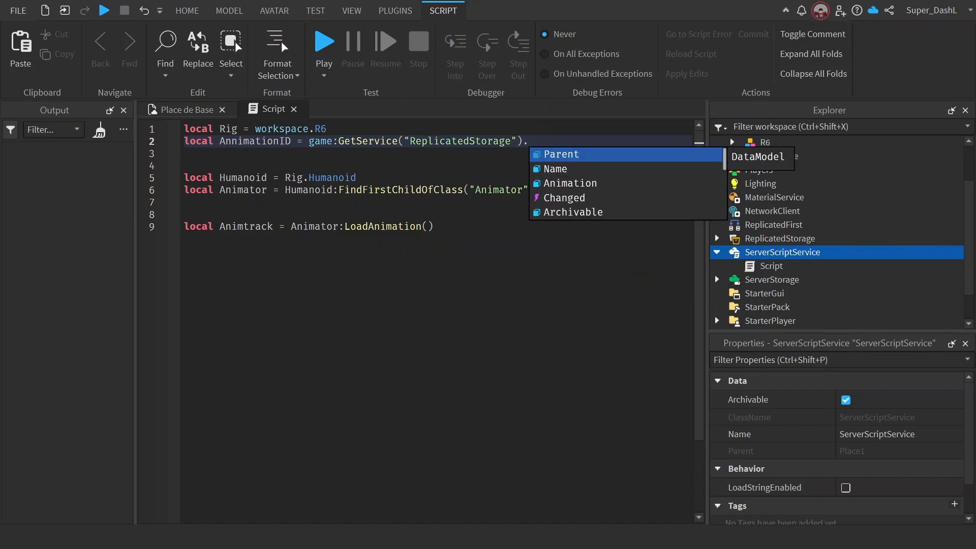
type("Animation")
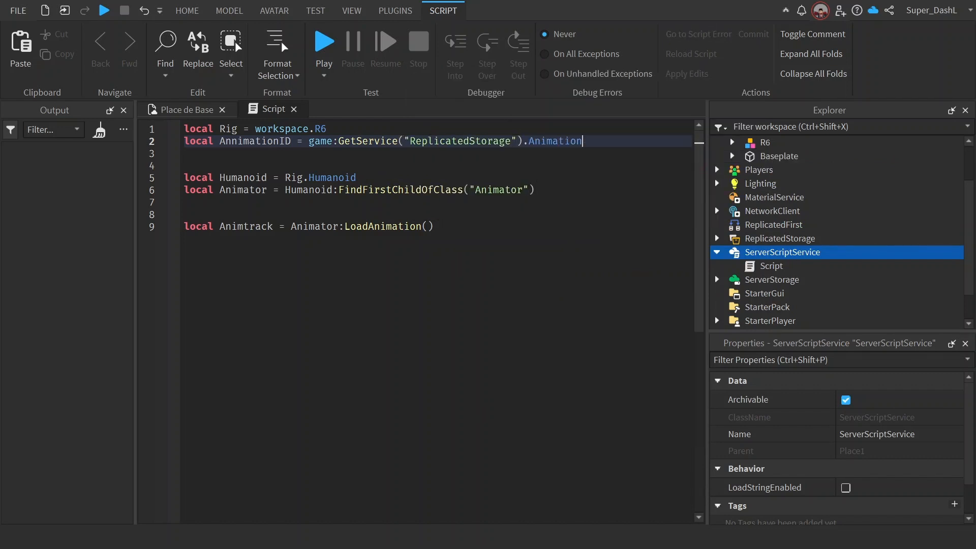
Step: Pass AnnimationID as the argument of the LoadAnimation call in the Animtrack declaration
left_click(428, 227)
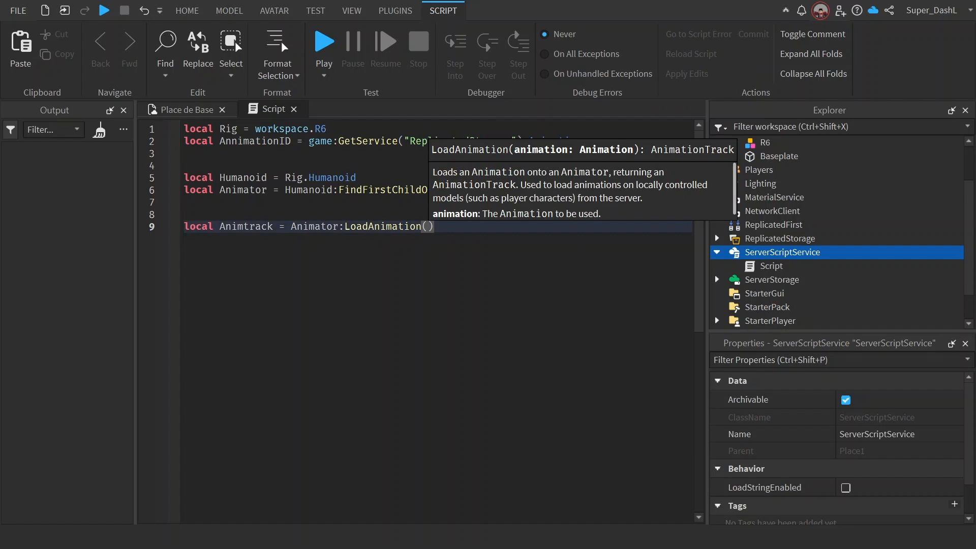
type("Animator")
key("BackSpace")
key("BackSpace")
key("BackSpace")
key("BackSpace")
key("BackSpace")
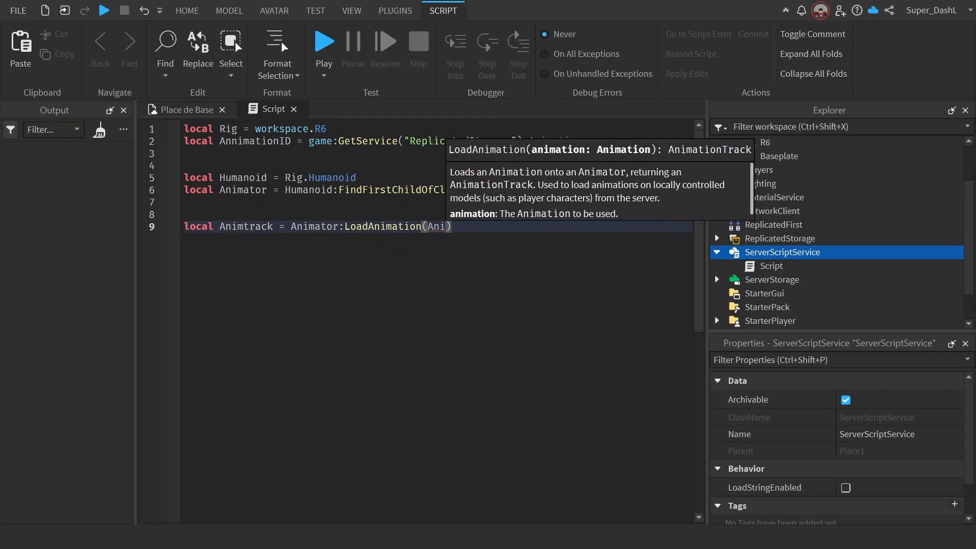
key("Down")
key("Tab")
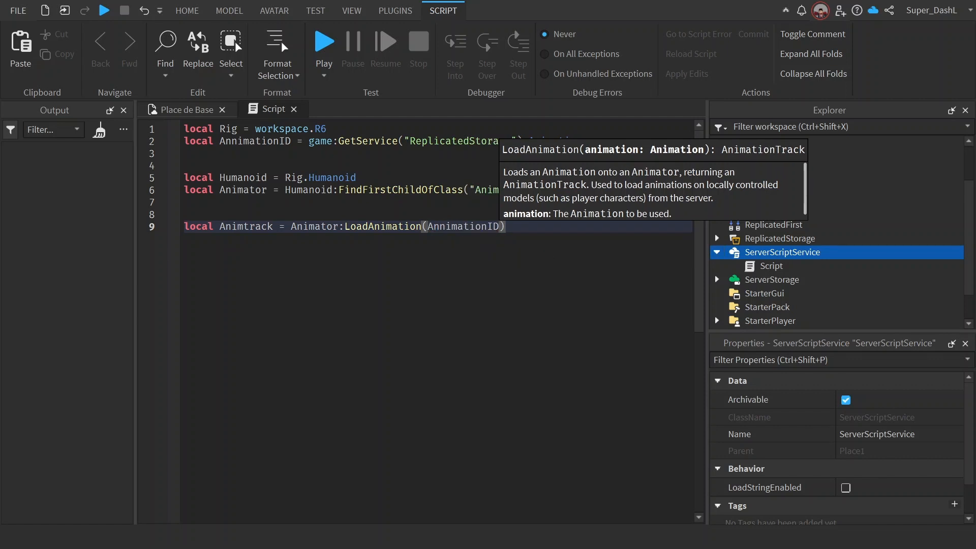
Step: Begin a statement on line 12 with "Animtrack.", leaving two blank lines after the LoadAnimation line
key("End")
key("Return")
key("Return")
key("Return")
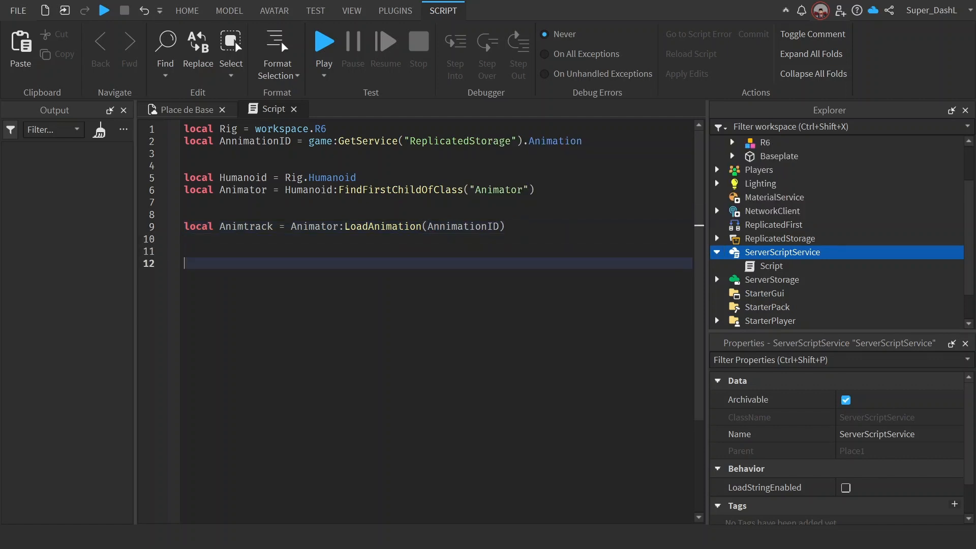
type("A")
key("Tab")
type(".")
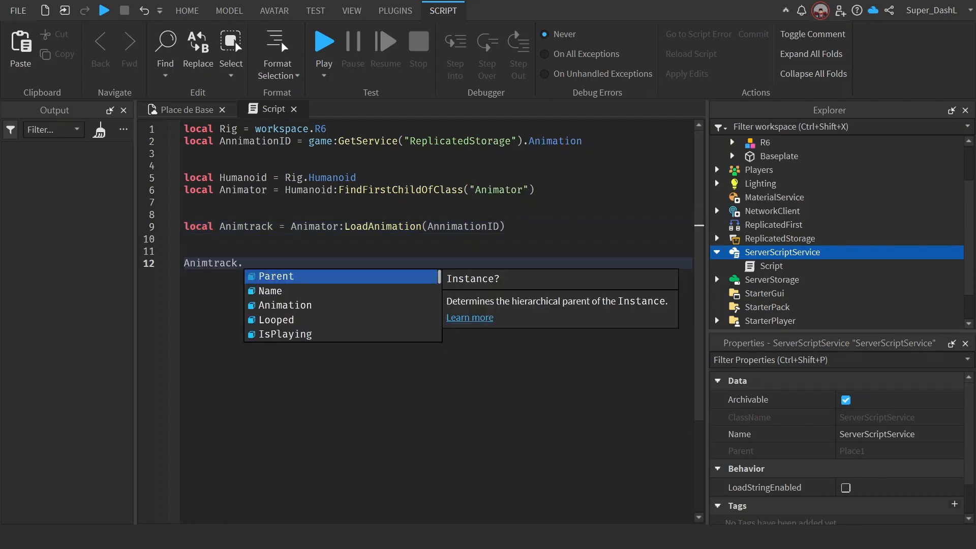
Step: Look through the AnimationTrack members suggested after "Animtrack." on line 12, including Looped, IsPlaying, Speed, Length, DidLoop and Stopped
key("Down")
key("Down")
key("Down")
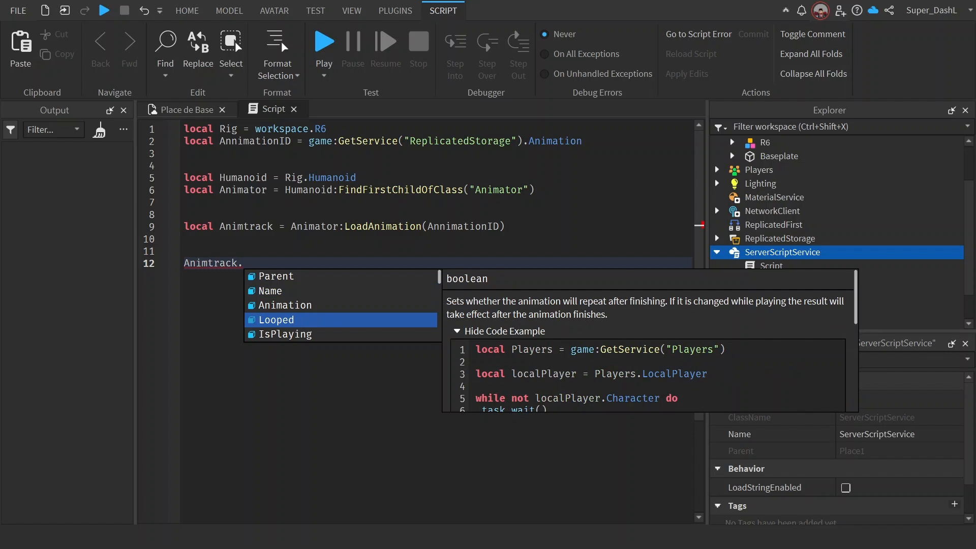
key("Down")
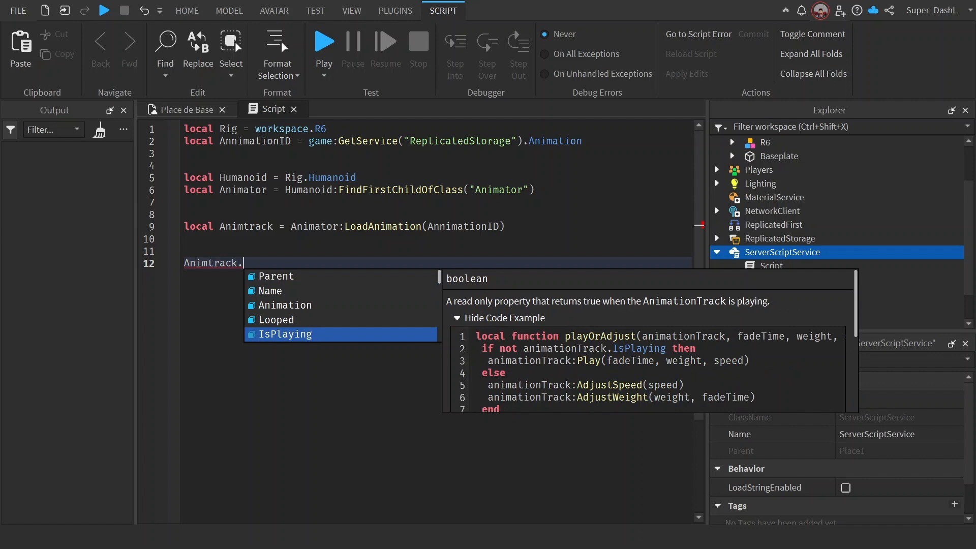
key("Down")
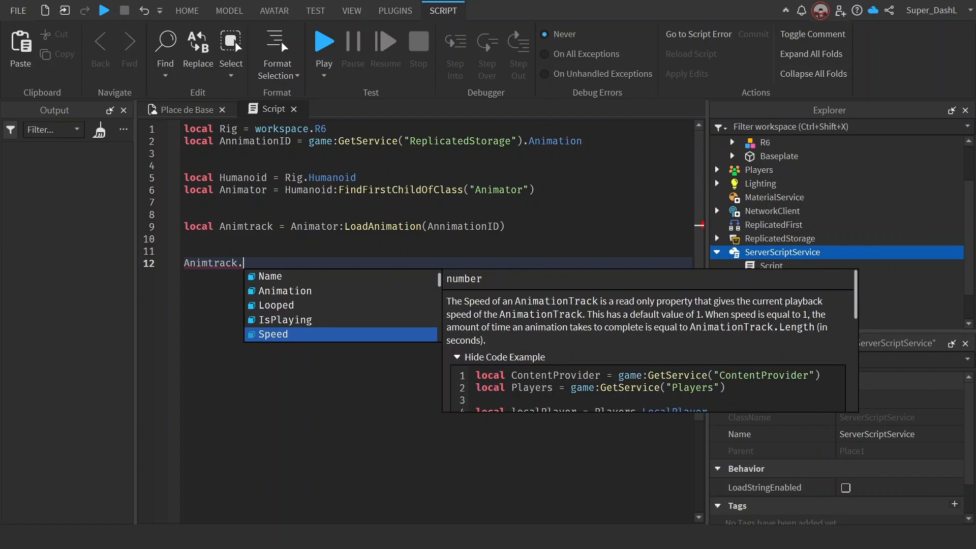
key("Down")
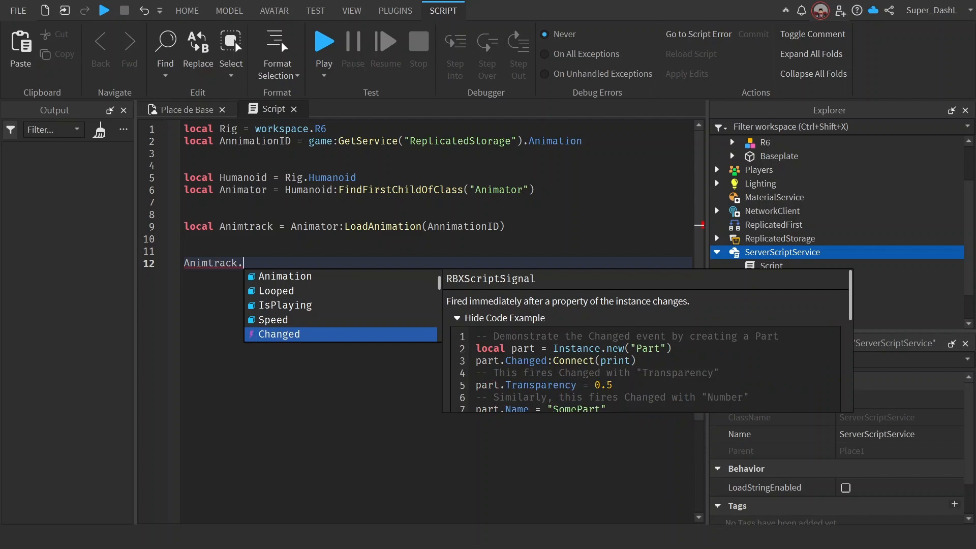
key("Up")
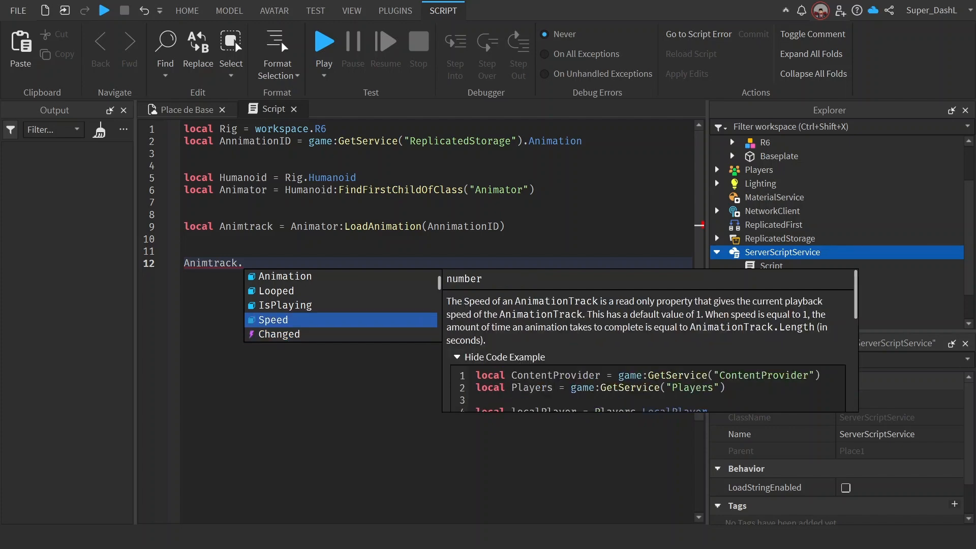
key("Down")
key("Down")
key("Up")
key("Down")
key("Down")
key("Down")
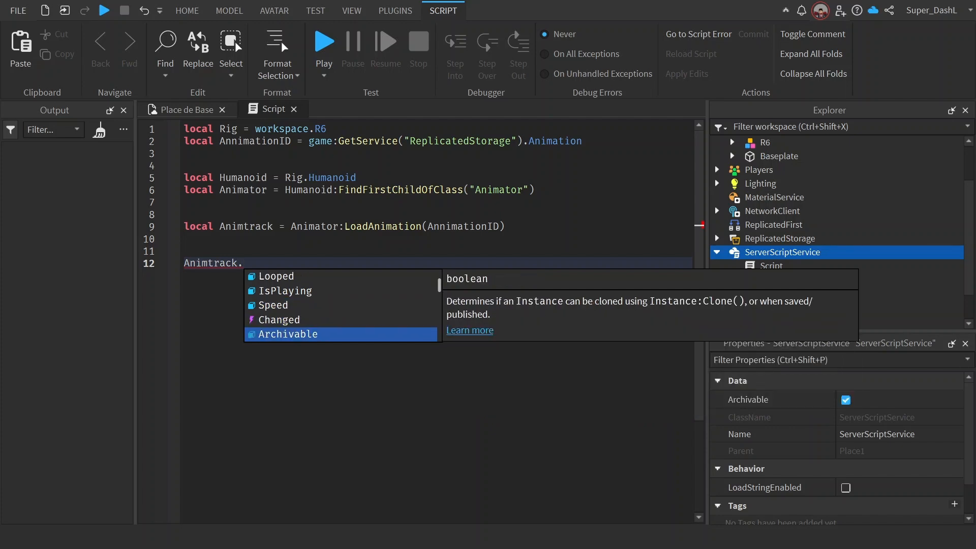
key("Down")
key("Down")
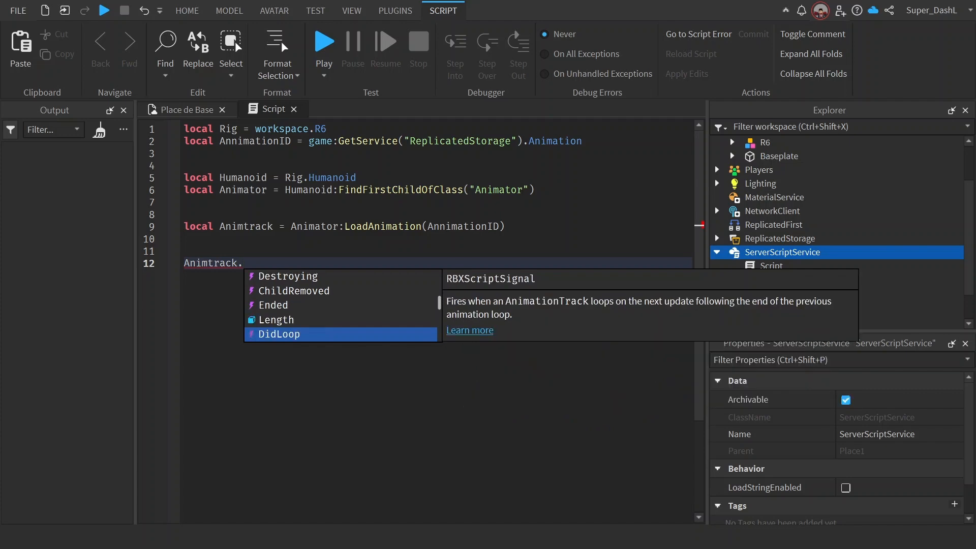
key("Up")
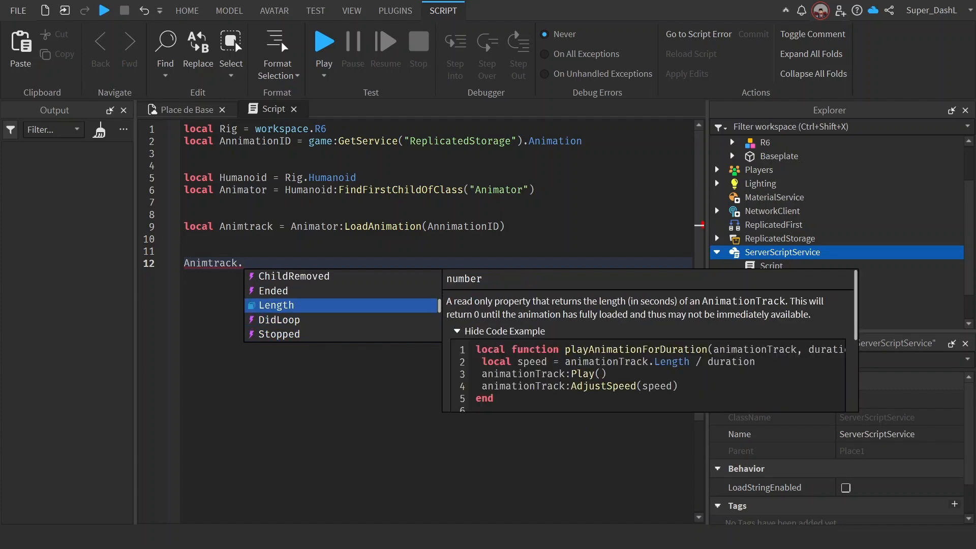
key("Down")
key("Down")
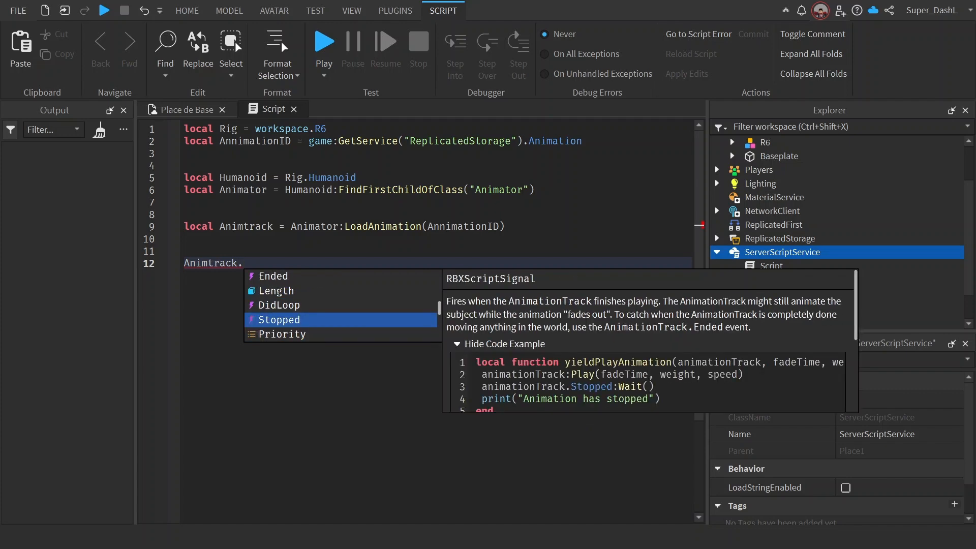
key("Up")
key("Down")
key("Down")
key("Down")
key("Down")
key("Down")
key("Down")
key("Down")
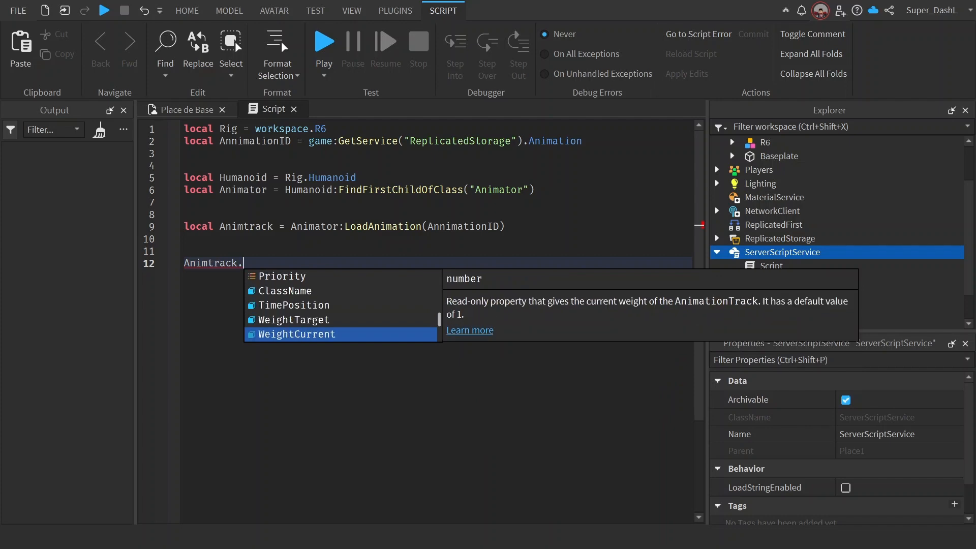
key("Up")
key("Up")
key("Up")
key("Up")
key("Down")
Step: Complete line 12 as Animtrack.Looped = true and start a new line
type("Looped")
key("Return")
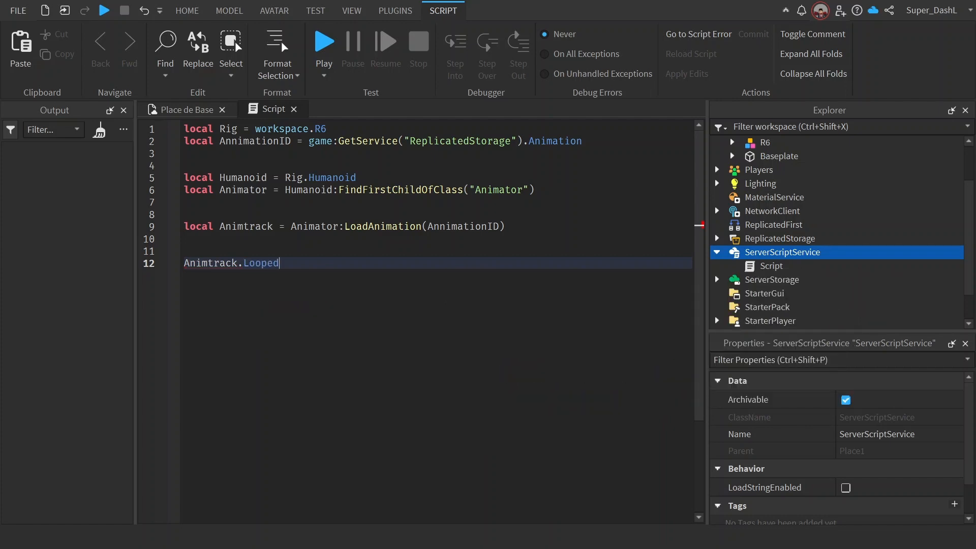
type("true")
key("Return")
Step: Add the call Animtrack:Play() on line 13 of the script
type("Animtrack")
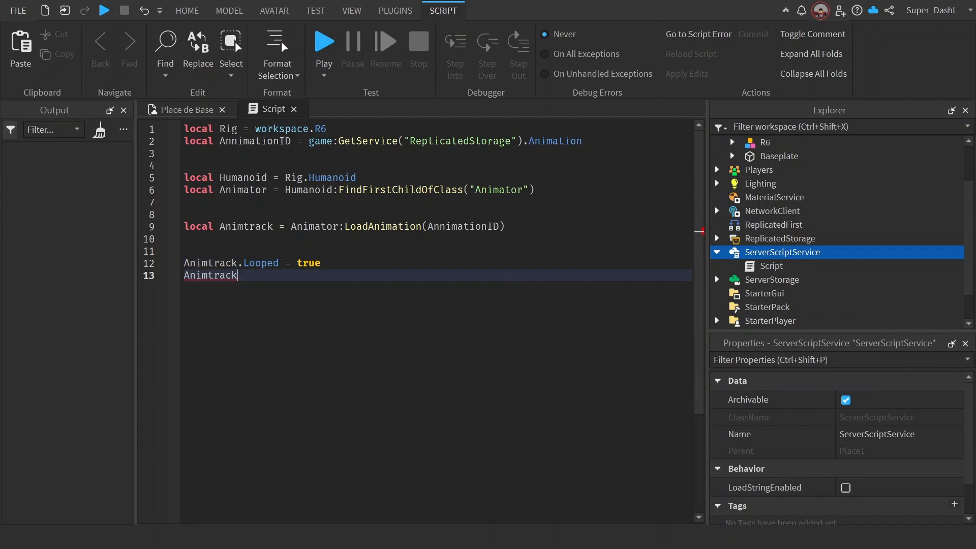
type(":pl")
key("Return")
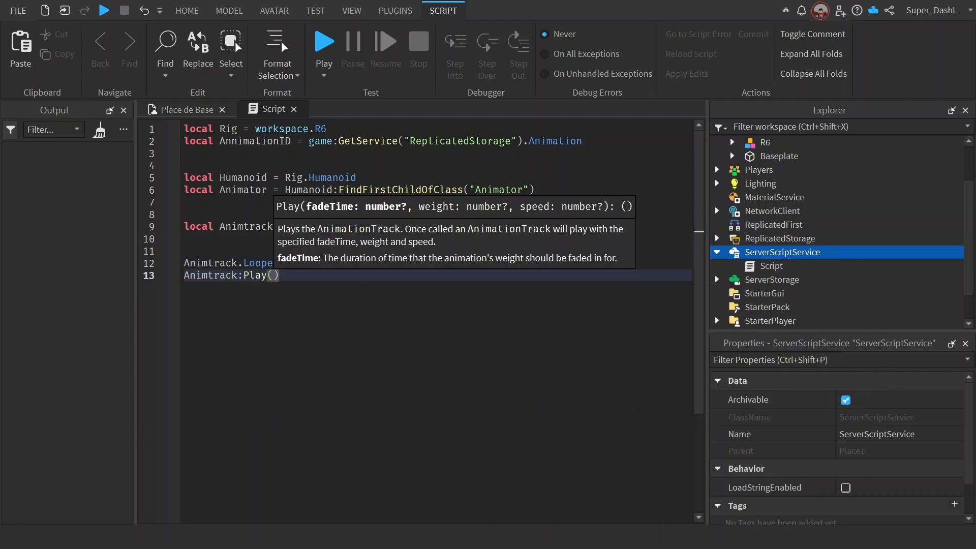
Step: Return to the 3D scene and start a test simulation in Run mode, without a player character
left_click(185, 109)
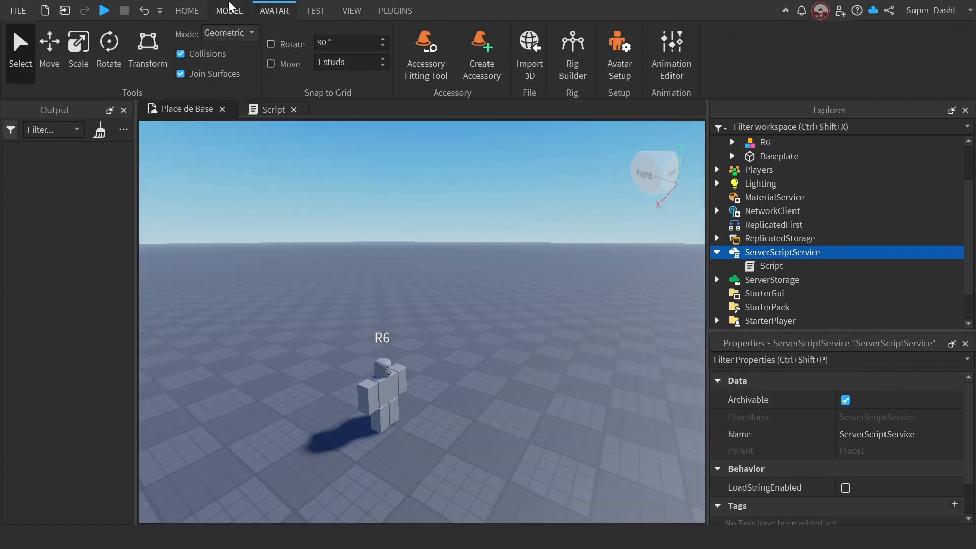
left_click(187, 10)
left_click(656, 76)
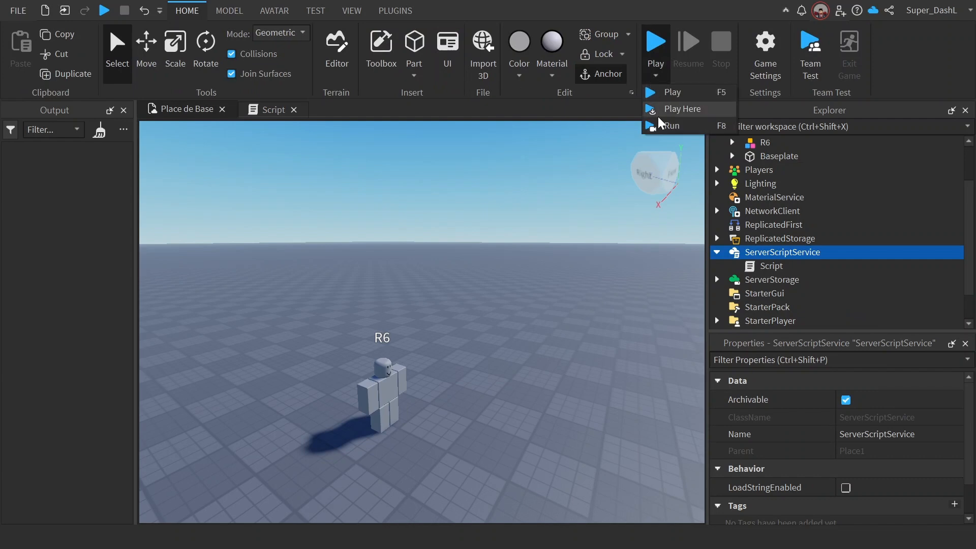
left_click(660, 125)
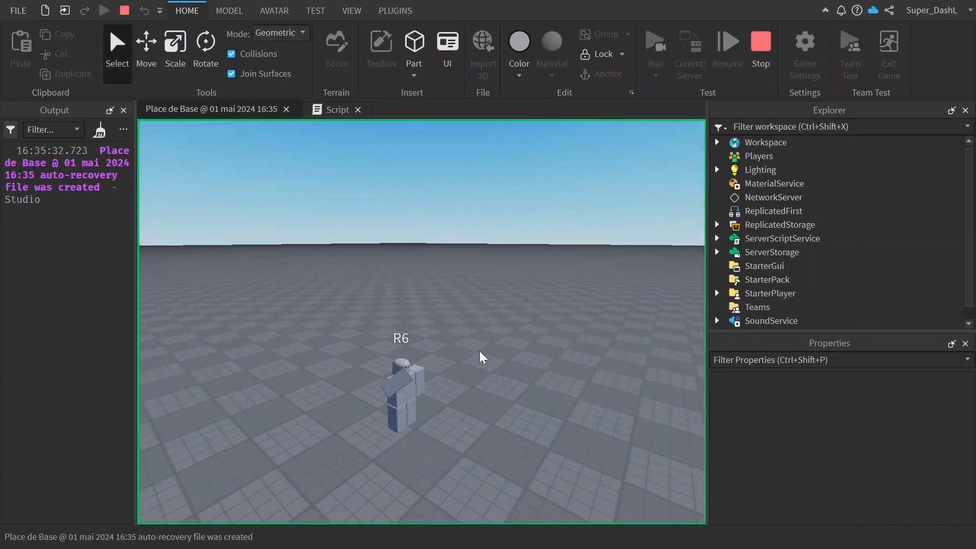
Step: Examine the R6 rig's waving animation up close from the front, check it against the script, and stop the simulation
right_click_drag(479, 351, 480, 351)
key("d")
key("e")
key("w")
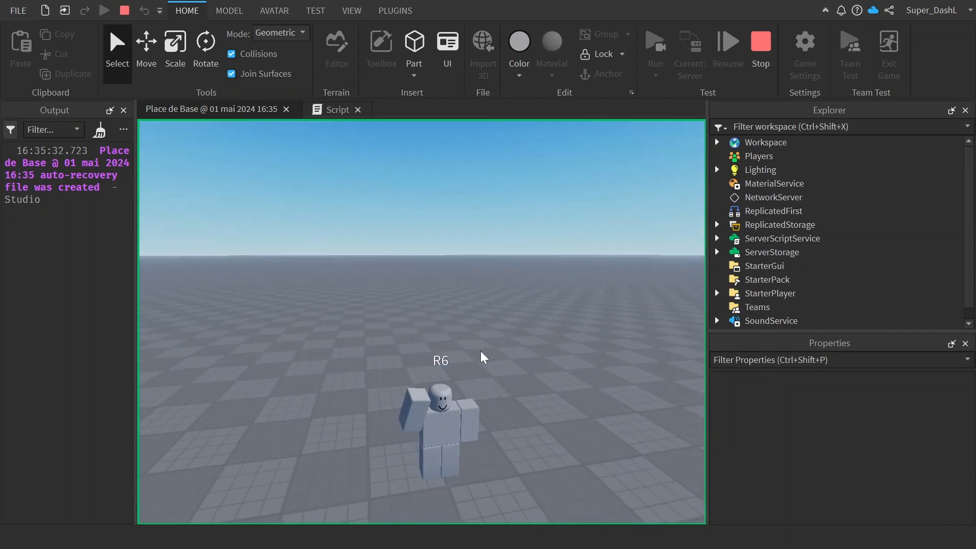
key("q")
key("w")
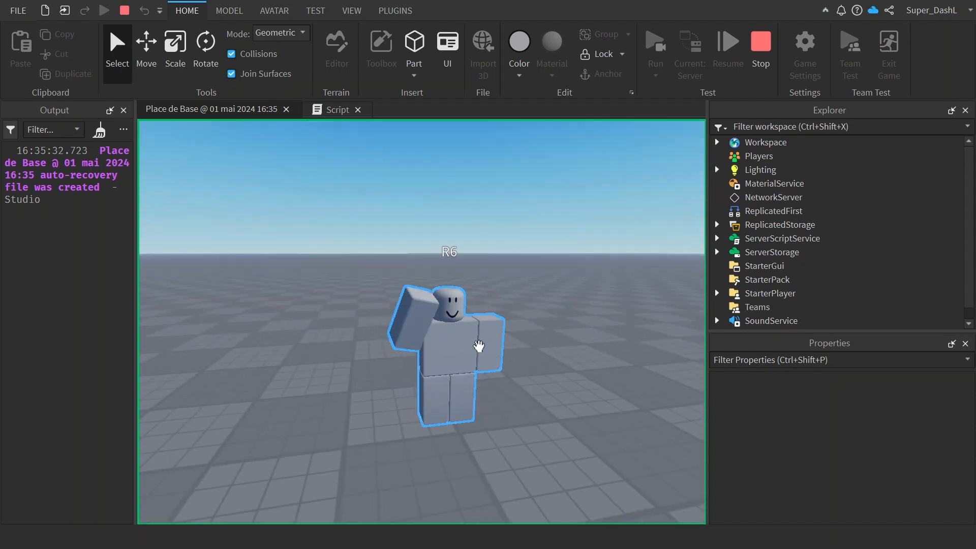
right_click_drag(480, 347, 480, 348)
key("a")
key("d")
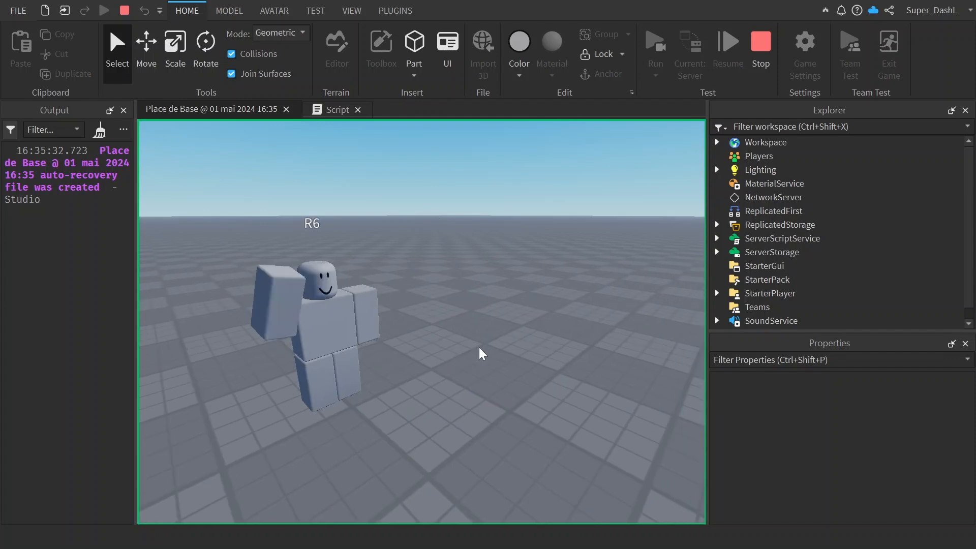
left_click(330, 109)
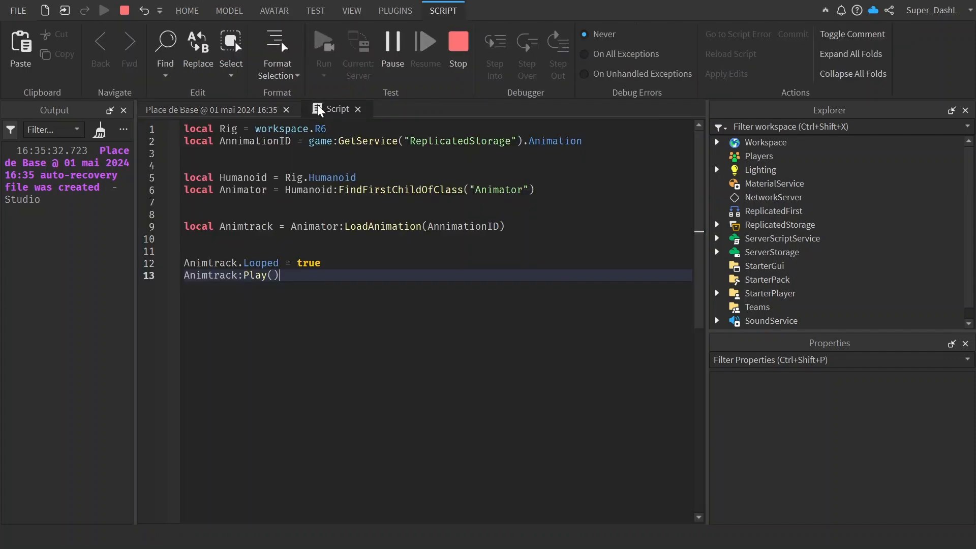
left_click(214, 109)
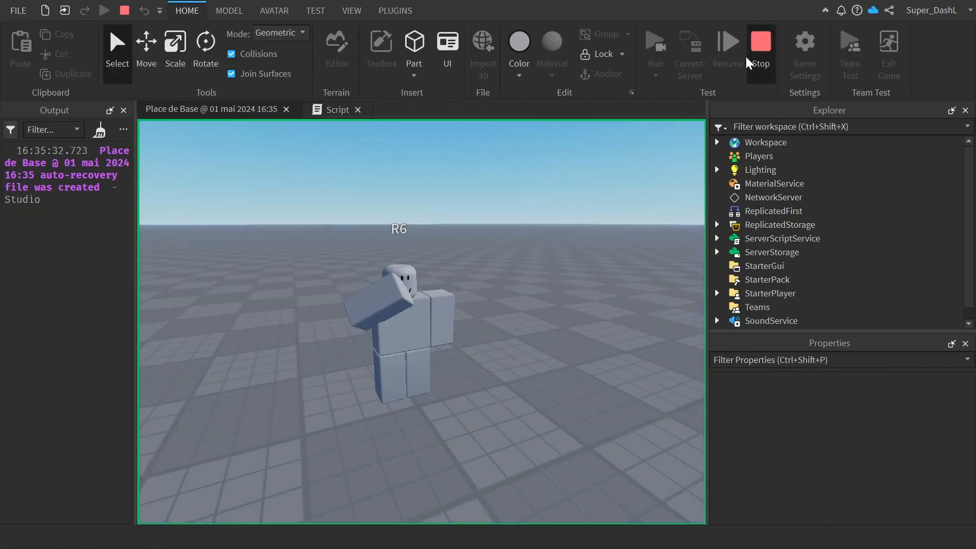
left_click(760, 51)
Step: Close the Script's editor and delete Script from ServerScriptService
left_click(272, 109)
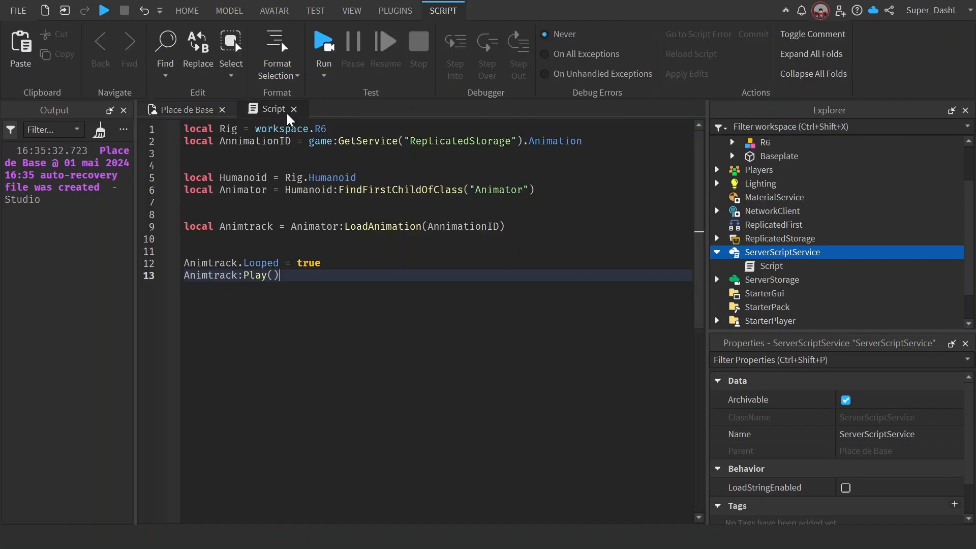
left_click(294, 109)
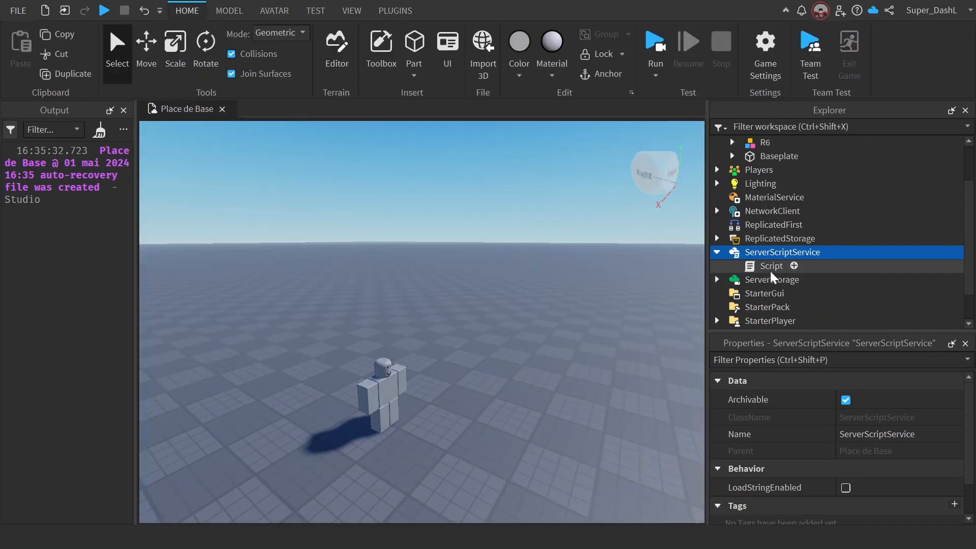
left_click(767, 270)
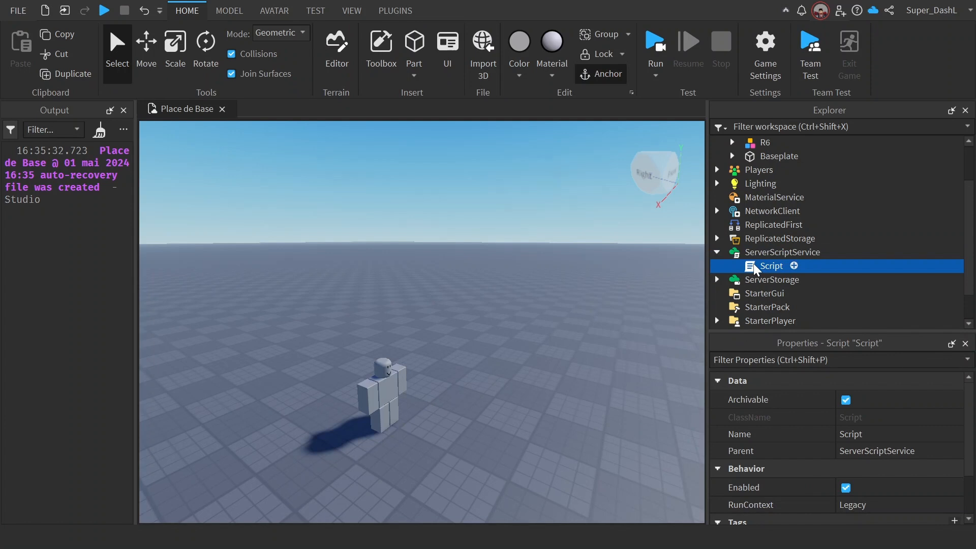
key("Delete")
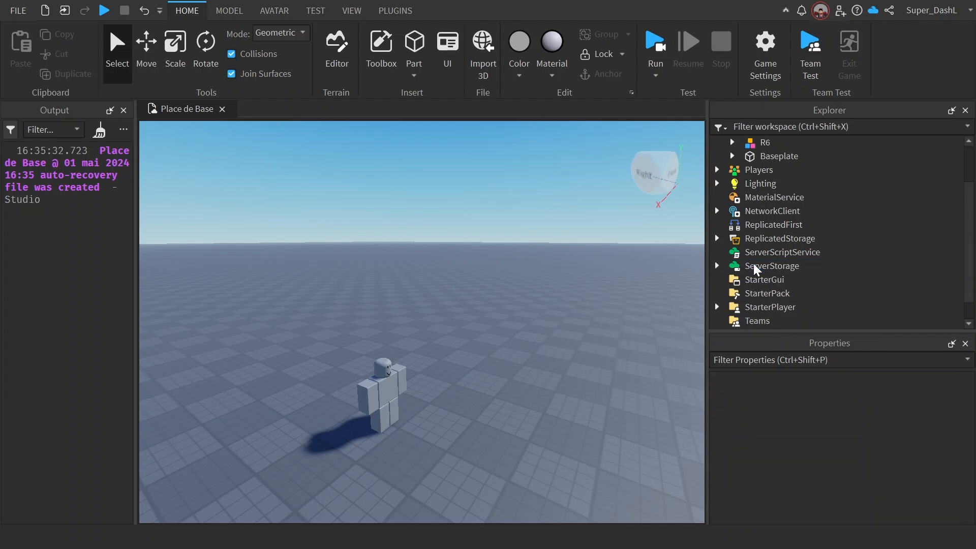
Step: Check the Animation object and its properties in ReplicatedStorage, leaving the folder collapsed
left_click(716, 238)
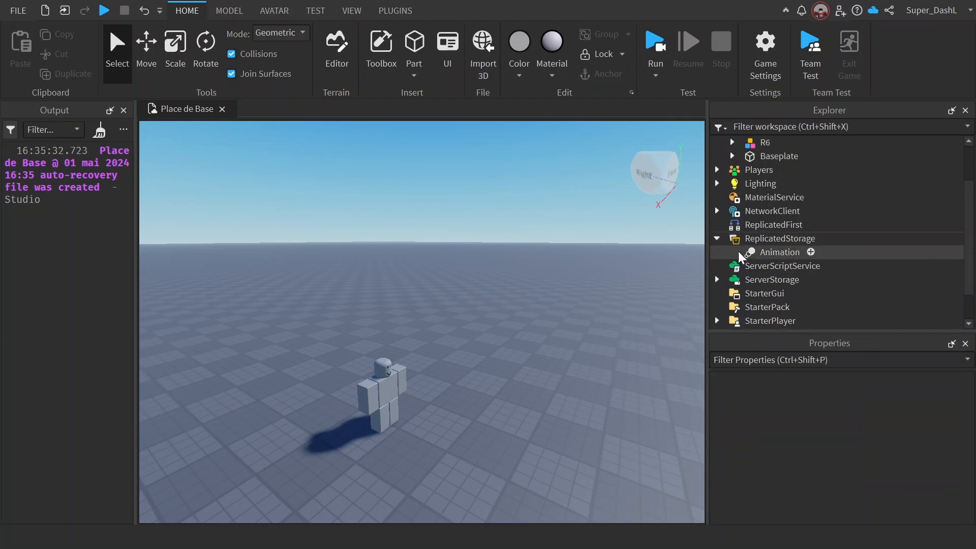
left_click(715, 247)
left_click(716, 239)
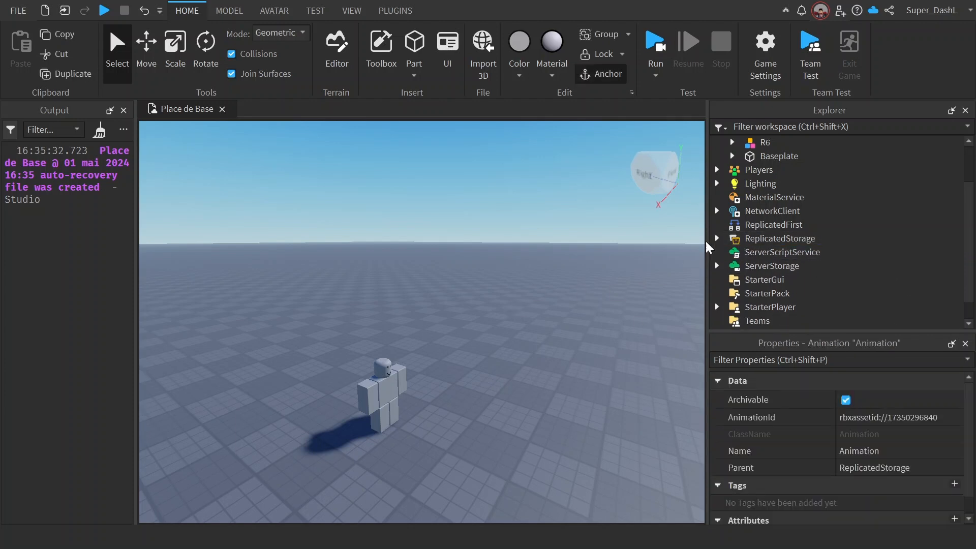
left_click(718, 239)
left_click(718, 239)
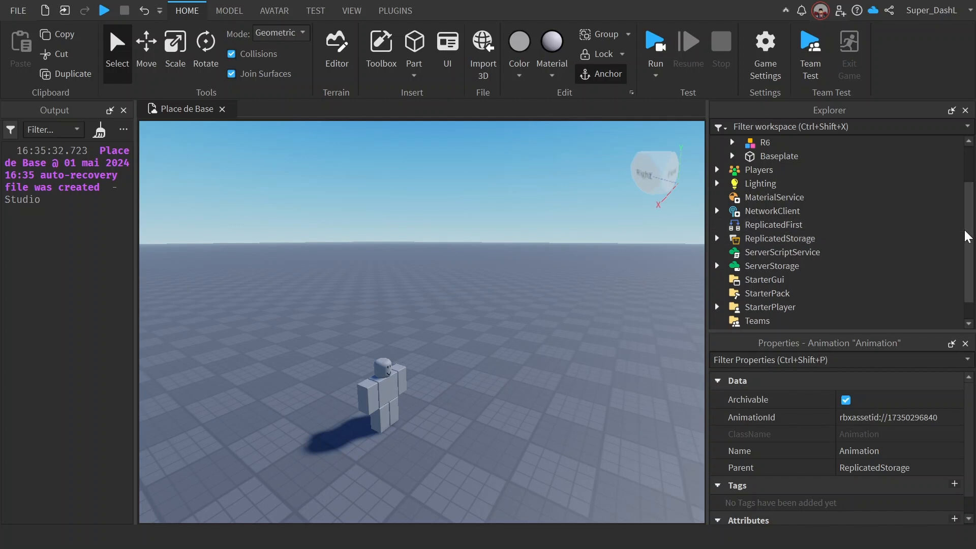
Step: Open the LocalScript located in StarterCharacterScripts under StarterPlayer, and select its parent folder
scroll(721, 265, "down", 1)
left_click(717, 281)
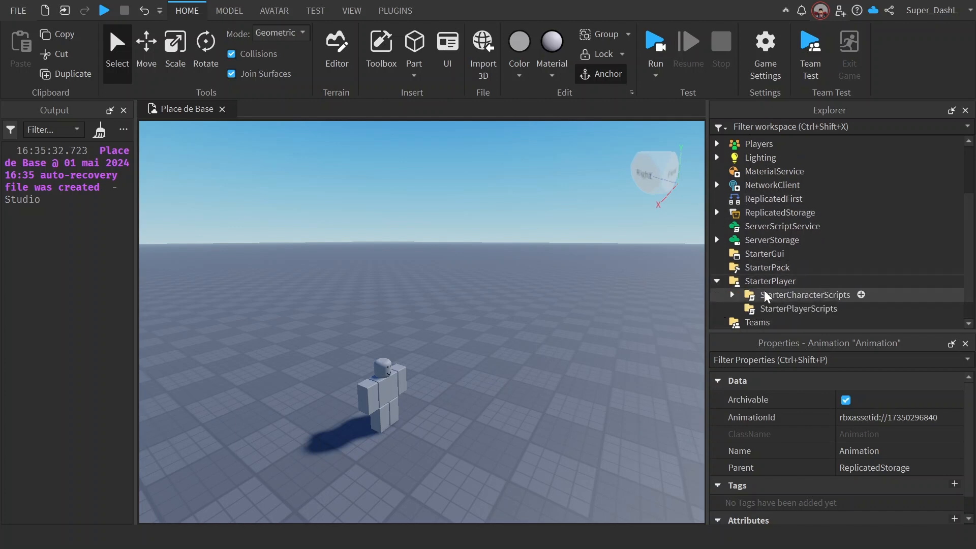
left_click(736, 297)
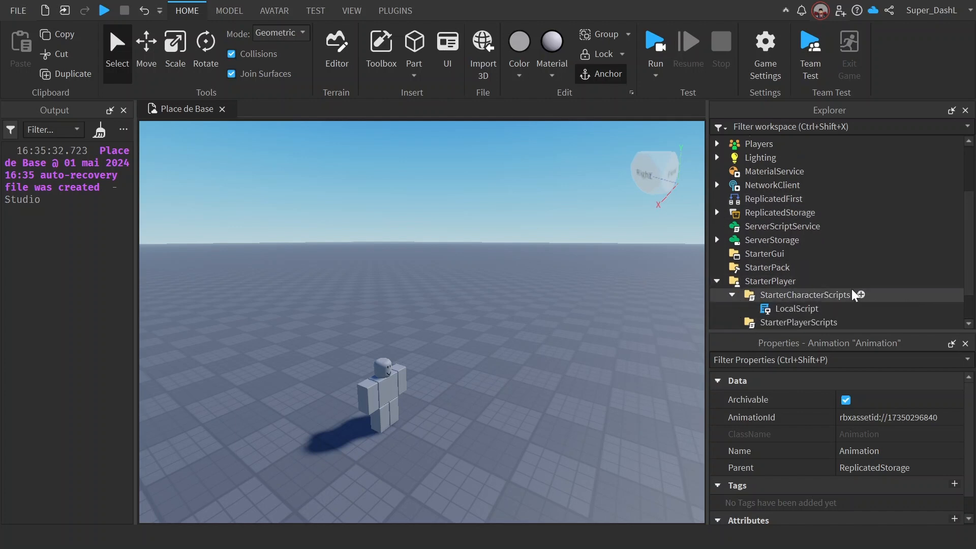
left_click(800, 309)
double_click(799, 309)
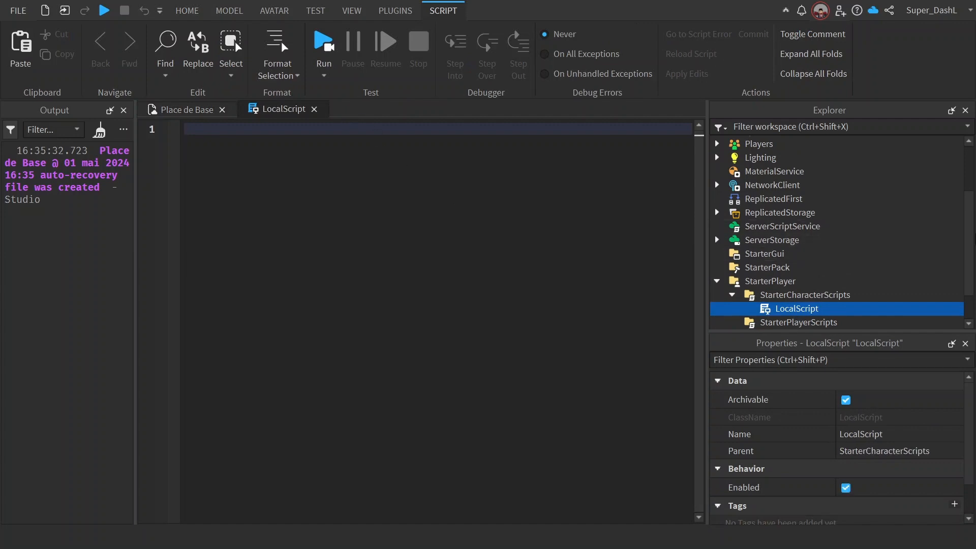
left_click_drag(971, 244, 972, 259)
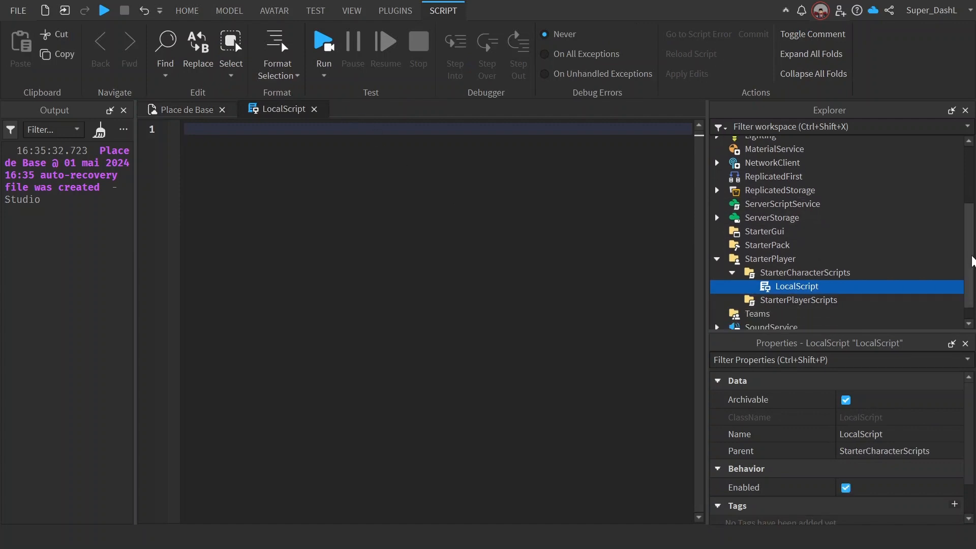
left_click(775, 273)
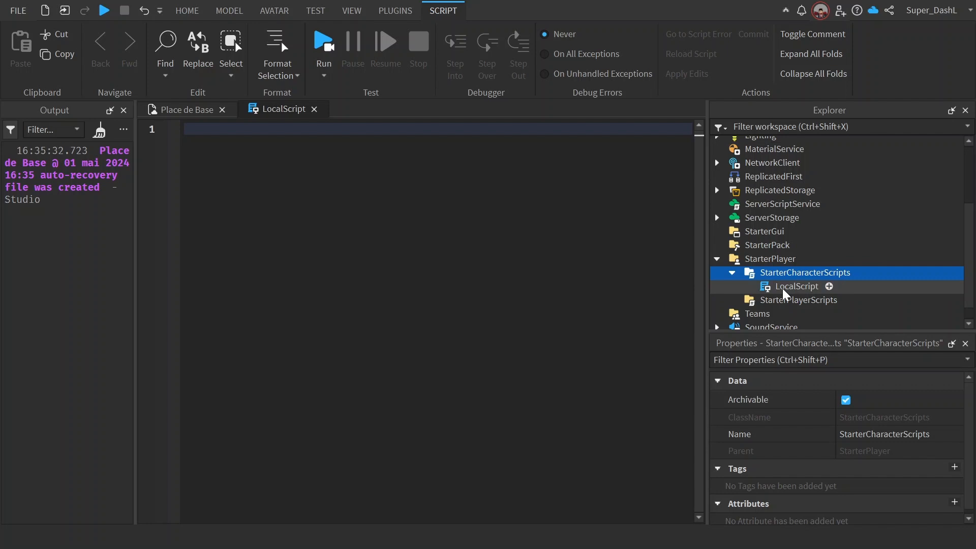
left_click(185, 129)
type("l")
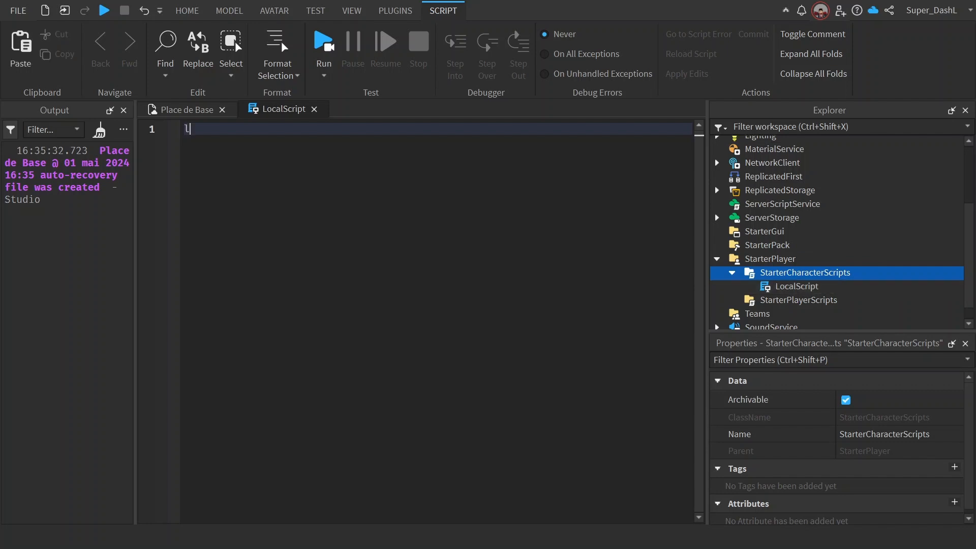
type("ocal Player=")
key("BackSpace")
type("= game")
key("BackSpace")
key("BackSpace")
key("BackSpace")
key("BackSpace")
key("BackSpace")
key("BackSpace")
key("BackSpace")
key("BackSpace")
key("BackSpace")
key("BackSpace")
key("BackSpace")
key("BackSpace")
key("BackSpace")
key("BackSpace")
key("BackSpace")
key("BackSpace")
key("BackSpace")
key("BackSpace")
key("BackSpace")
left_click(784, 285)
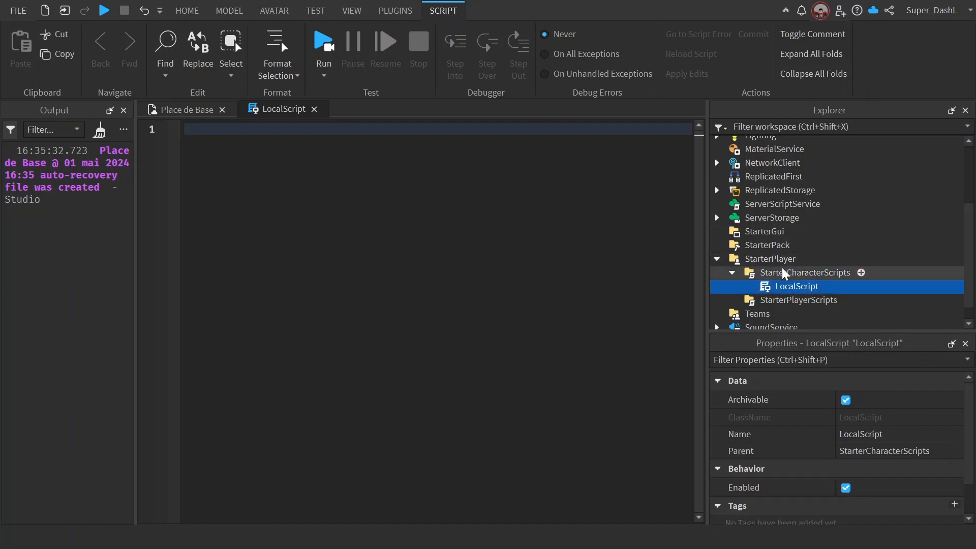
Step: Inspect the StarterPlayerScripts and StarterCharacterScripts folders under StarterPlayer, then clear the Output log
left_click(782, 270)
left_click(776, 304)
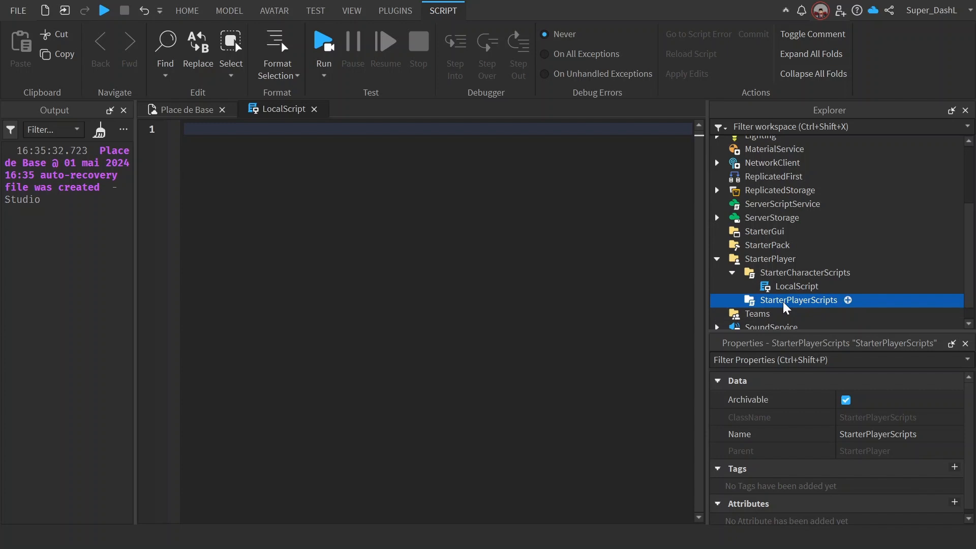
left_click(799, 275)
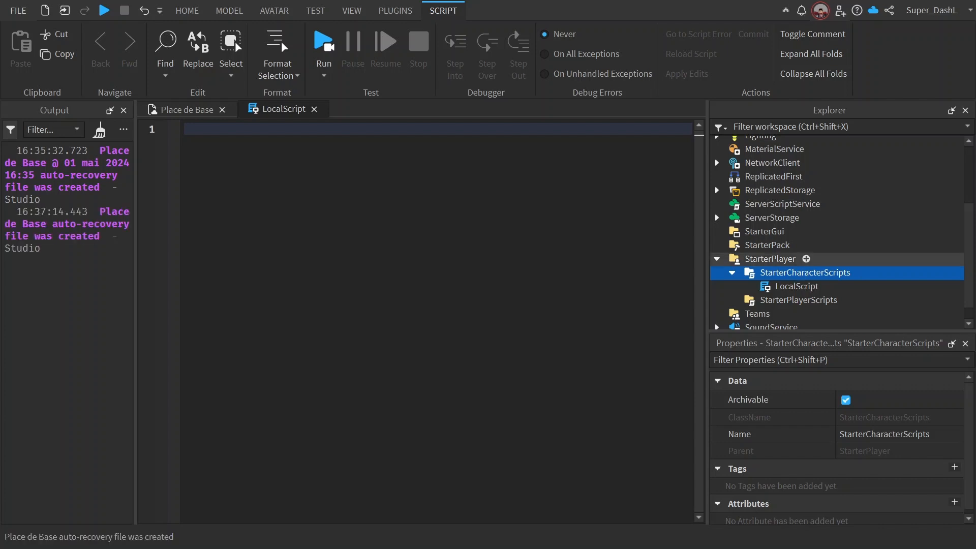
left_click(100, 131)
Step: Declare a local variable Player set to game.Players.LocalPlayer on the first line of the LocalScript
left_click(217, 130)
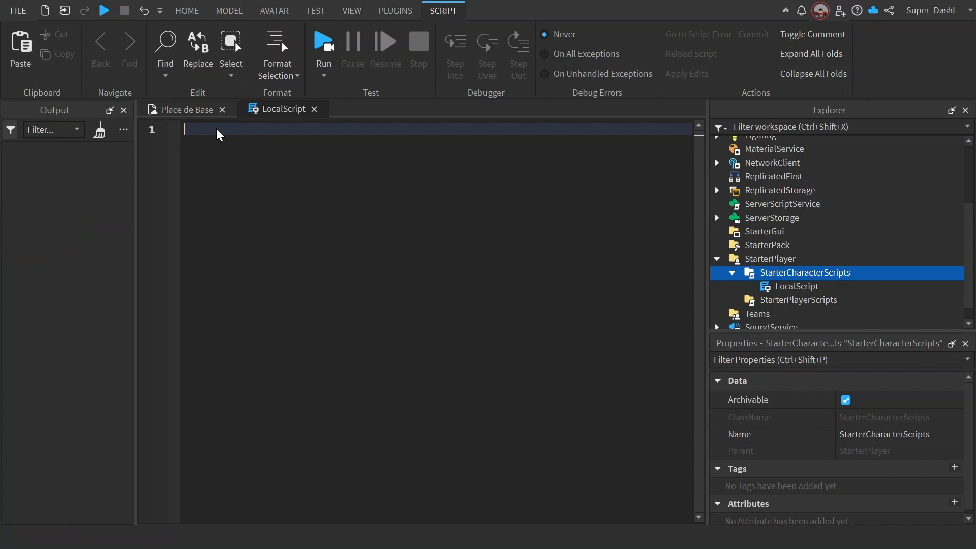
type("local PLayer = game.Players.LocalPlayer")
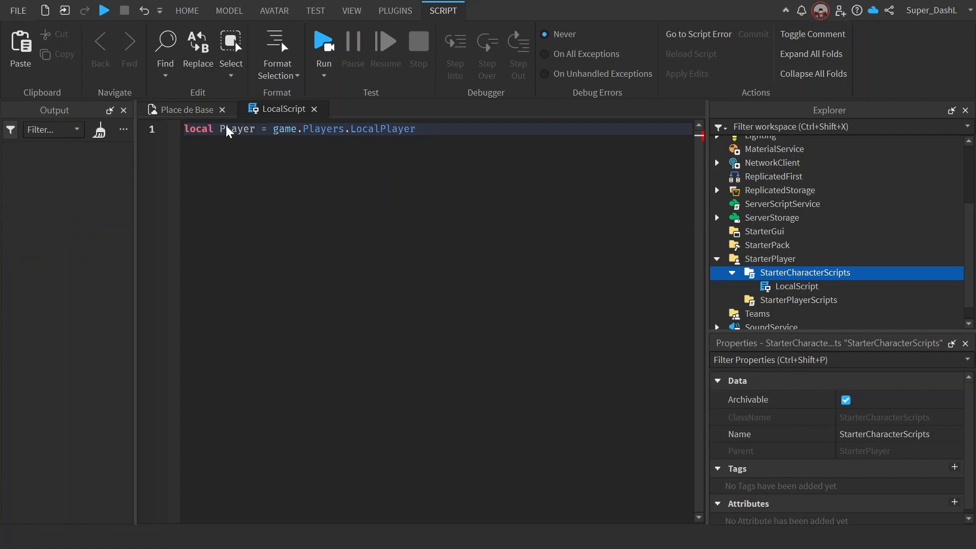
key("Delete")
type("l")
key("End")
Step: Declare a local variable Character set to Player.Character on line 3, with blank lines below it
key("Return")
key("Return")
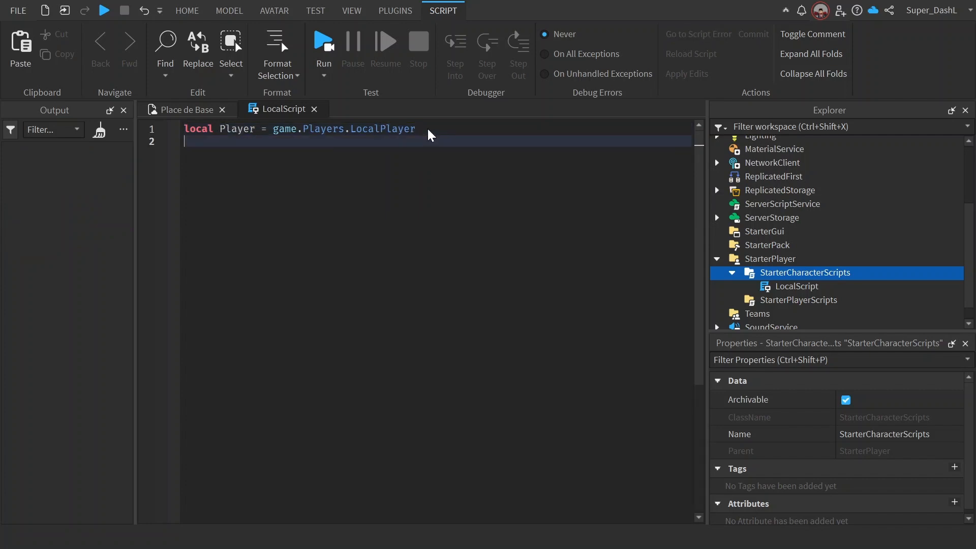
type("local ")
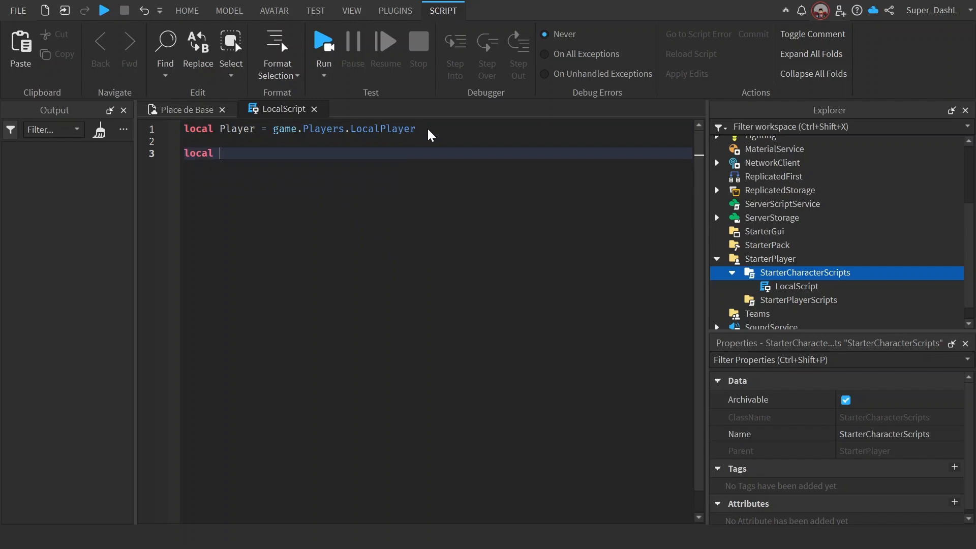
type("Character = Player.Ch")
key("Tab")
key("Return")
key("Return")
key("Return")
key("Return")
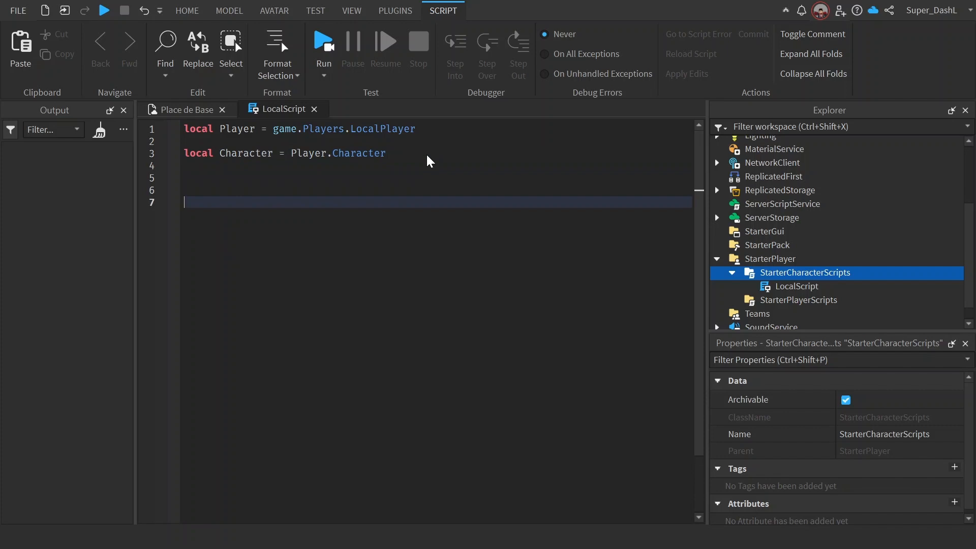
Step: Try adding the fallback "or Player.CharacterAdded:Wait()" to the Character declaration
left_click(398, 151)
type("o")
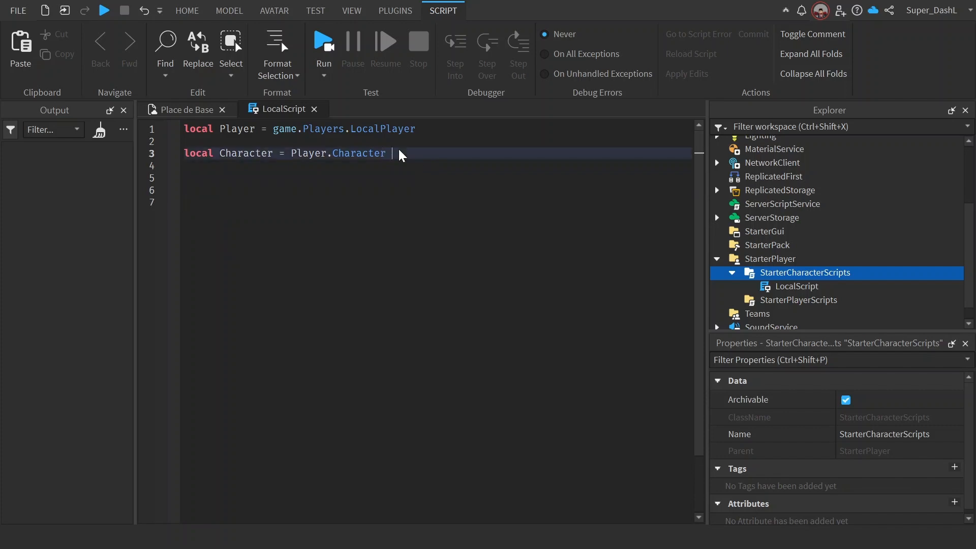
type("r Player.")
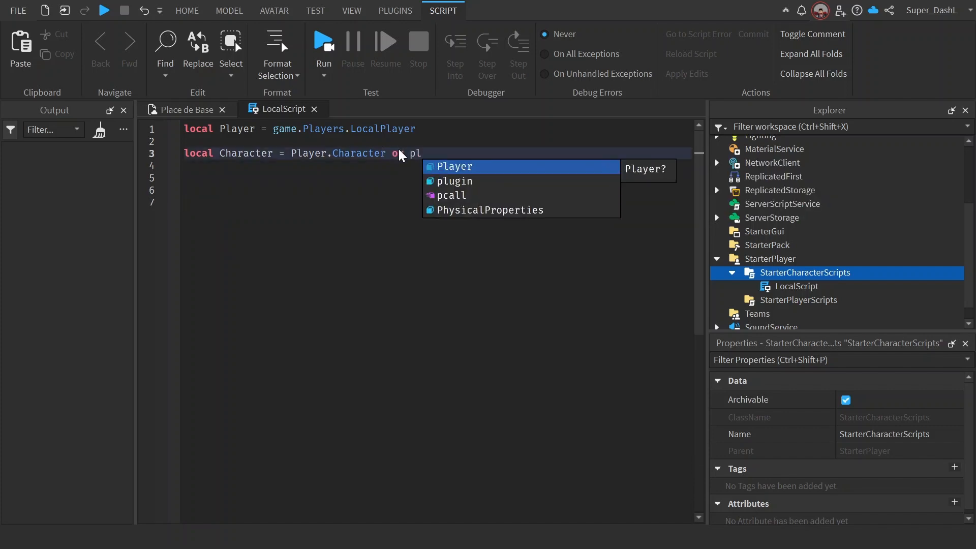
type("CharacterAdded")
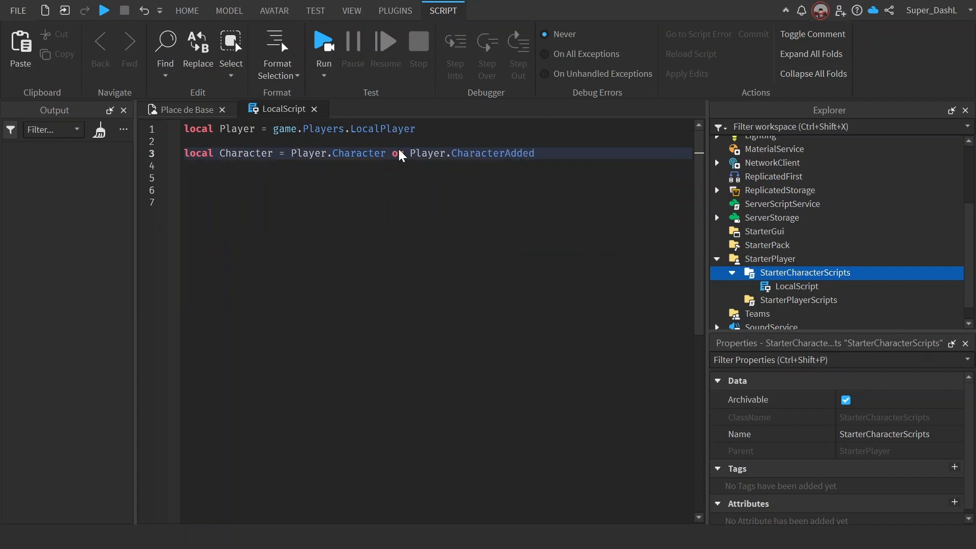
type(":Wait()")
key("BackSpace")
key("BackSpace")
key("BackSpace")
key("BackSpace")
key("BackSpace")
key("BackSpace")
key("BackSpace")
key("BackSpace")
key("BackSpace")
key("BackSpace")
key("BackSpace")
key("BackSpace")
key("BackSpace")
key("BackSpace")
key("BackSpace")
key("BackSpace")
key("BackSpace")
key("BackSpace")
key("BackSpace")
key("BackSpace")
type("r")
Step: Declare a local variable AnimId on line 6 that references game.ReplicatedStorage.Animation
left_click(407, 154)
key("Return")
key("Return")
key("Return")
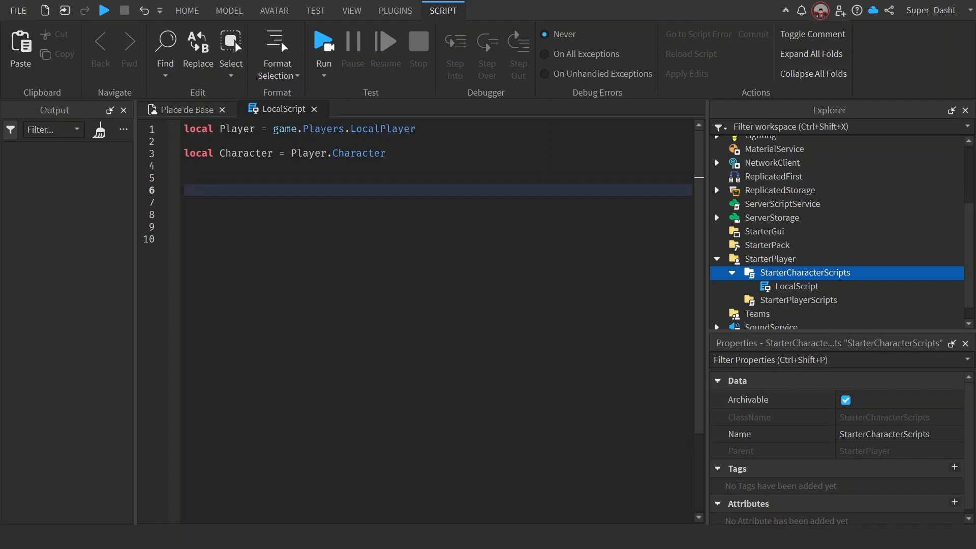
type("local AnimId = game.R")
key("Tab")
type(".")
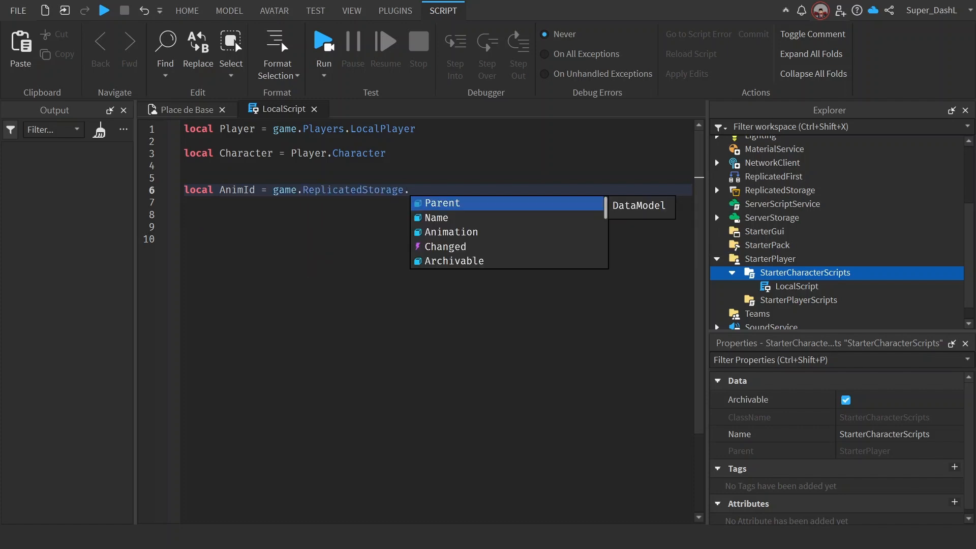
type("an")
key("Tab")
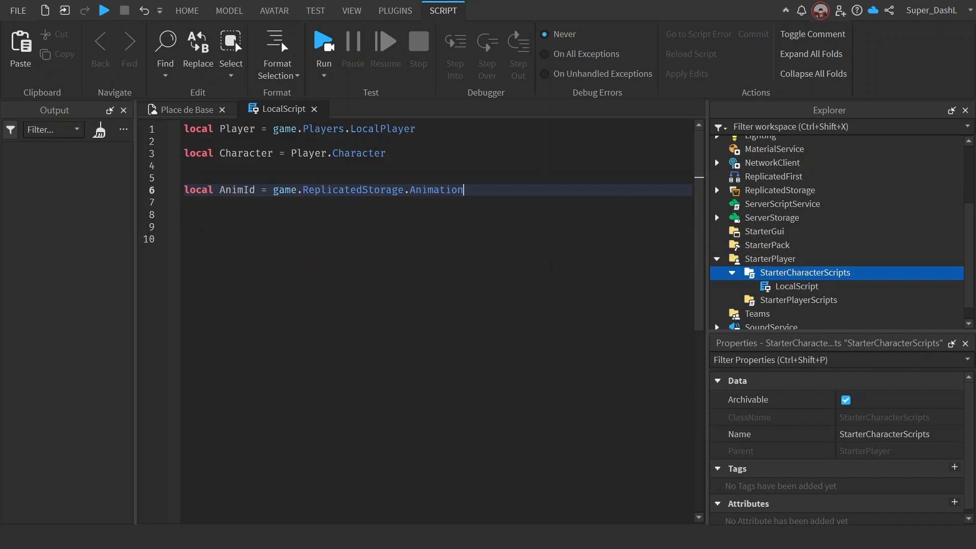
Step: Start a local variable declaration named Animator on line 9, leaving blank lines after AnimId
key("Return")
key("Return")
key("Return")
type("lo")
key("Tab")
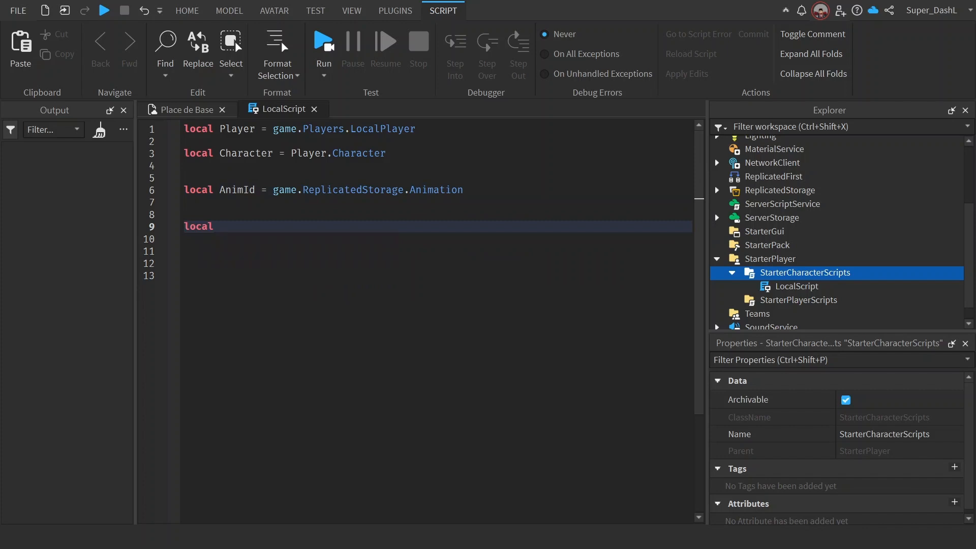
type("Humanoid =")
key("BackSpace")
key("BackSpace")
key("BackSpace")
key("BackSpace")
key("BackSpace")
key("BackSpace")
key("BackSpace")
key("BackSpace")
key("BackSpace")
key("BackSpace")
type("Animator = ")
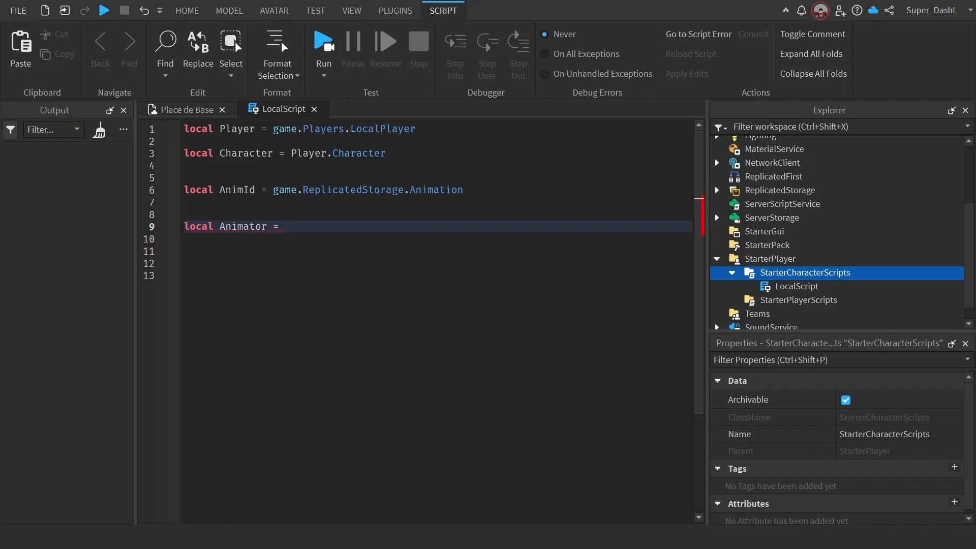
type("Character:Fi")
Step: Assign Character:FindFirstChildOfClass("Humanoid") to the Animator variable
key("Down")
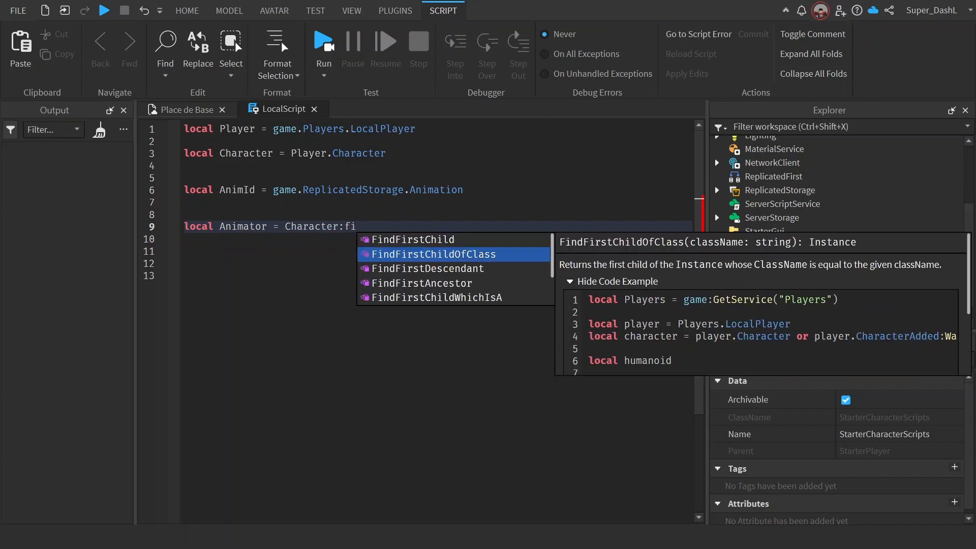
key("Tab")
type("\"j")
key("BackSpace")
type("hu")
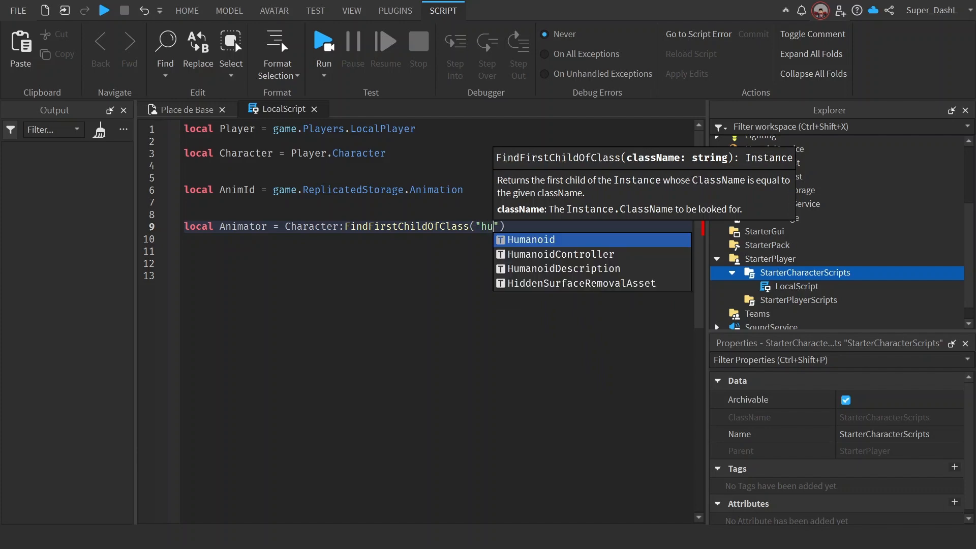
key("Tab")
Step: Chain :FindFirstChildOfClass("Animator") onto the Humanoid lookup in the Animator declaration
key("End")
type("F")
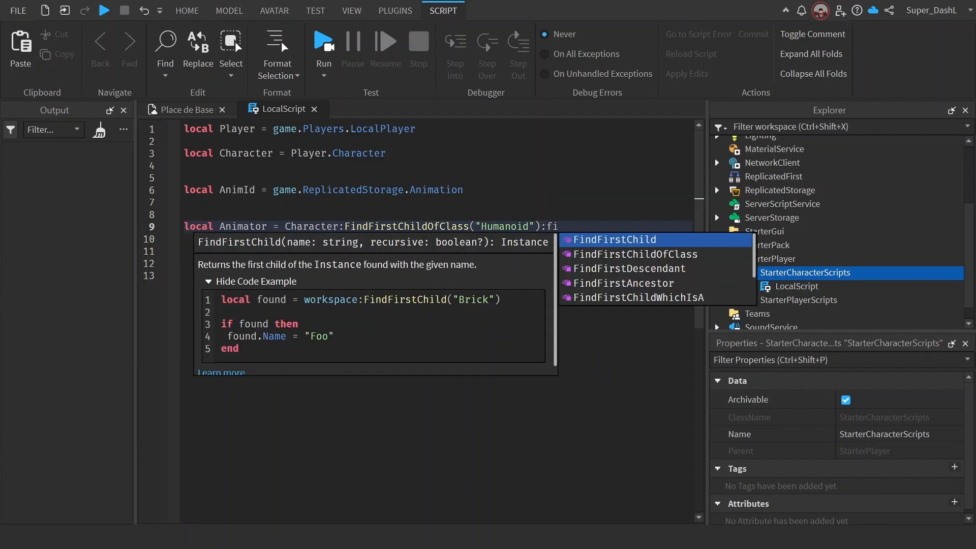
key("Down")
key("Tab")
type("(\"Animation")
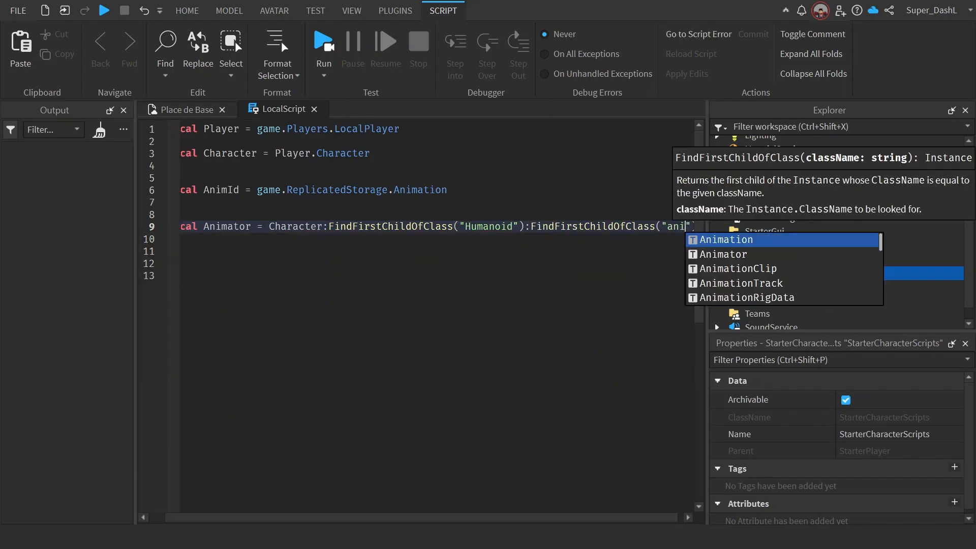
key("BackSpace")
key("BackSpace")
key("BackSpace")
type("or")
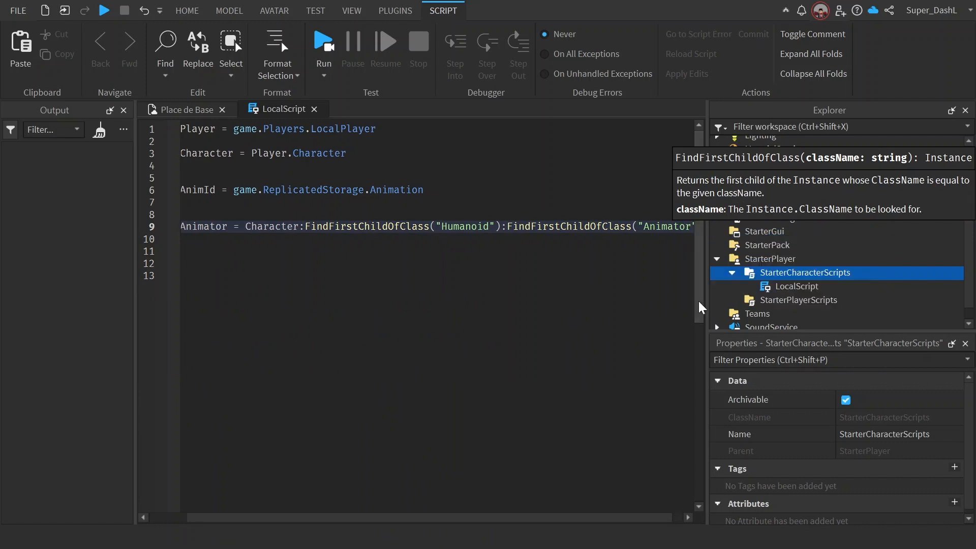
left_click_drag(587, 518, 470, 519)
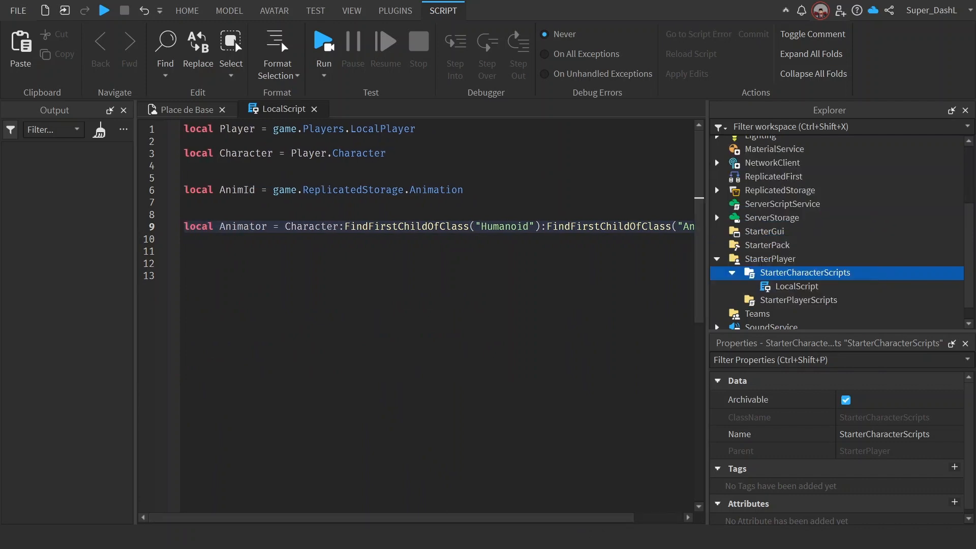
Step: Start a local variable declaration named Animation_Salut on line 12, leaving blank lines after Animator
key("End")
key("Return")
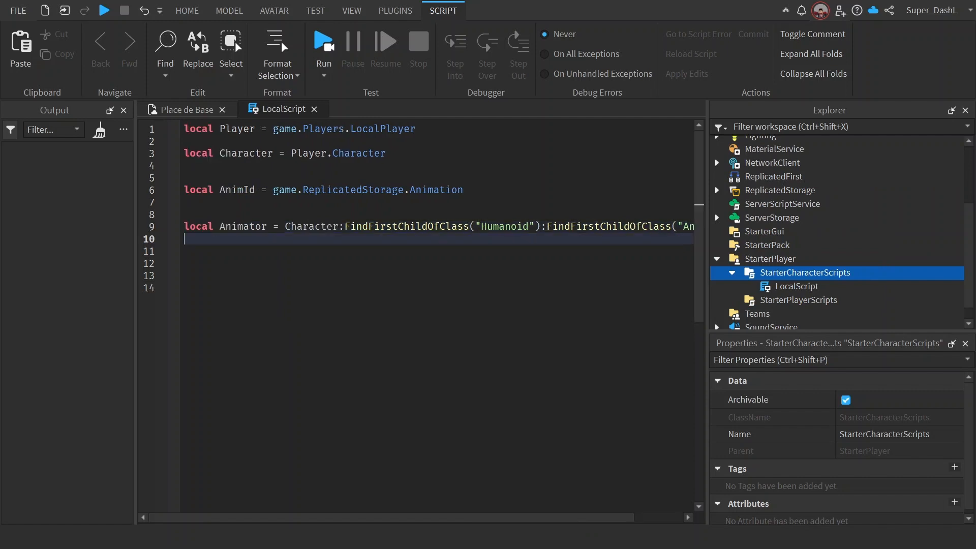
key("Return")
key("Return")
type("local")
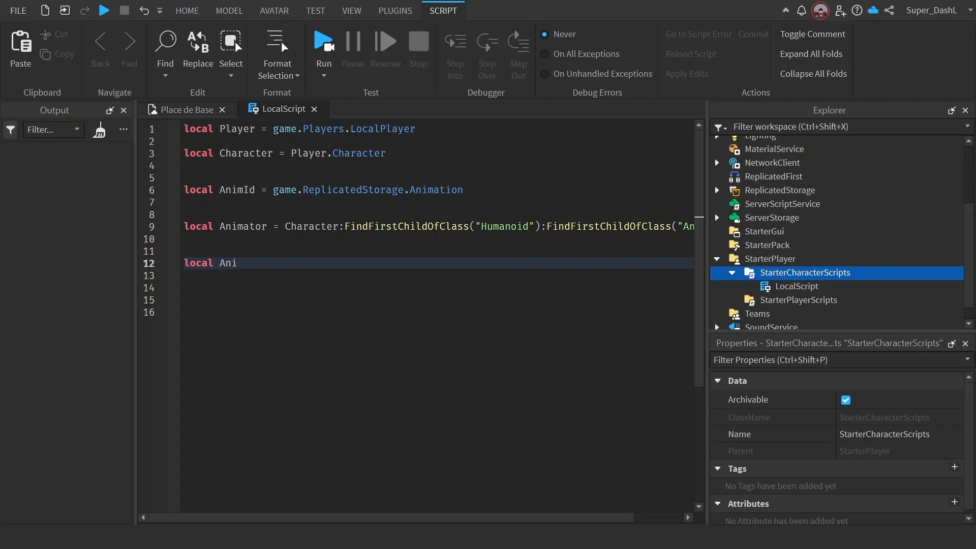
type("Animtrack")
key("BackSpace")
key("BackSpace")
key("BackSpace")
key("BackSpace")
key("BackSpace")
key("BackSpace")
key("BackSpace")
type("imationSalut_")
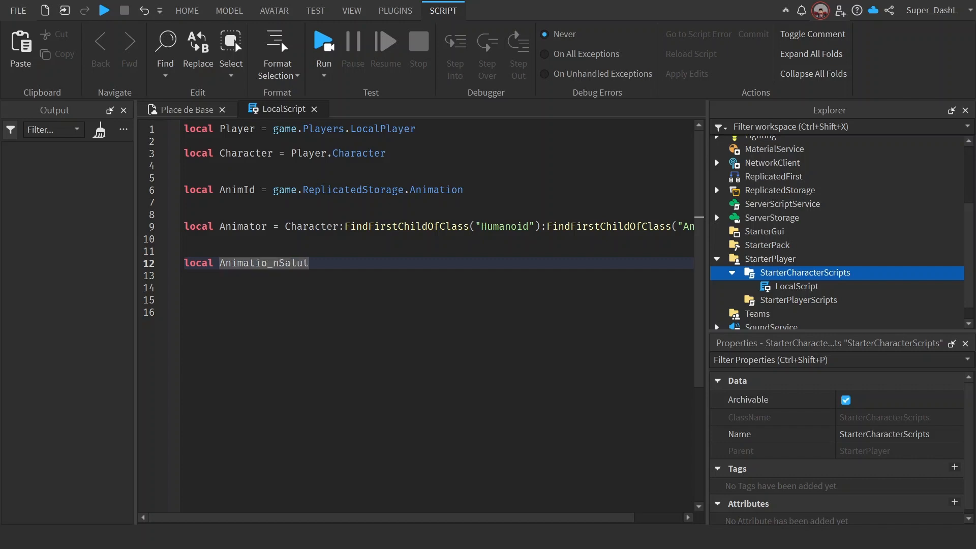
key("BackSpace")
type("_")
key("End")
Step: Assign Animator:LoadAnimation(AnimId) to Animation_Salut and add blank lines down to line 15
type("a")
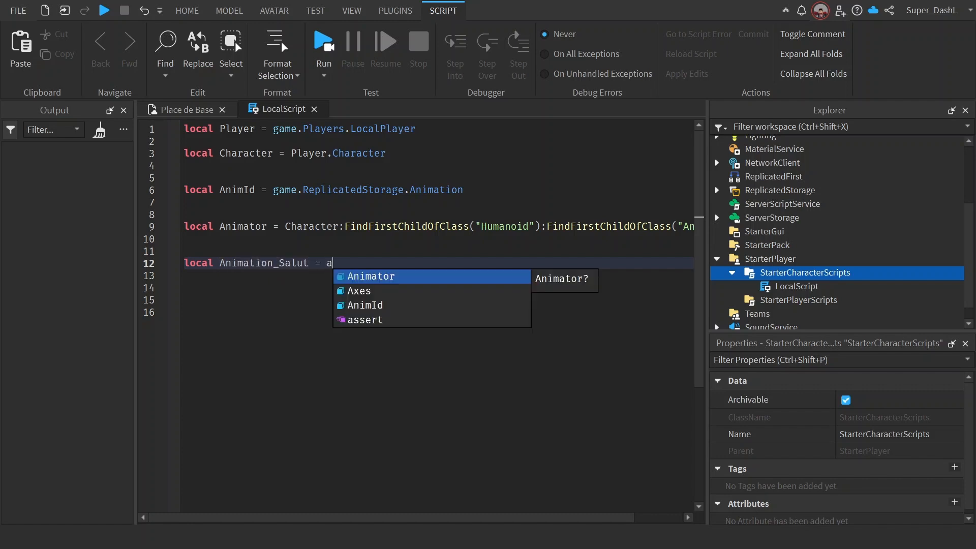
key("Tab")
type(":")
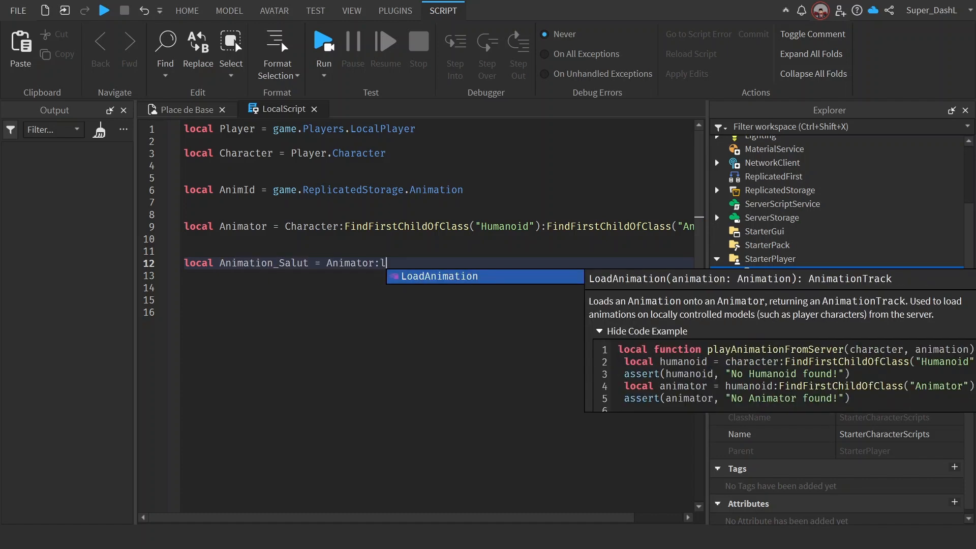
key("Tab")
type("ani")
key("Down")
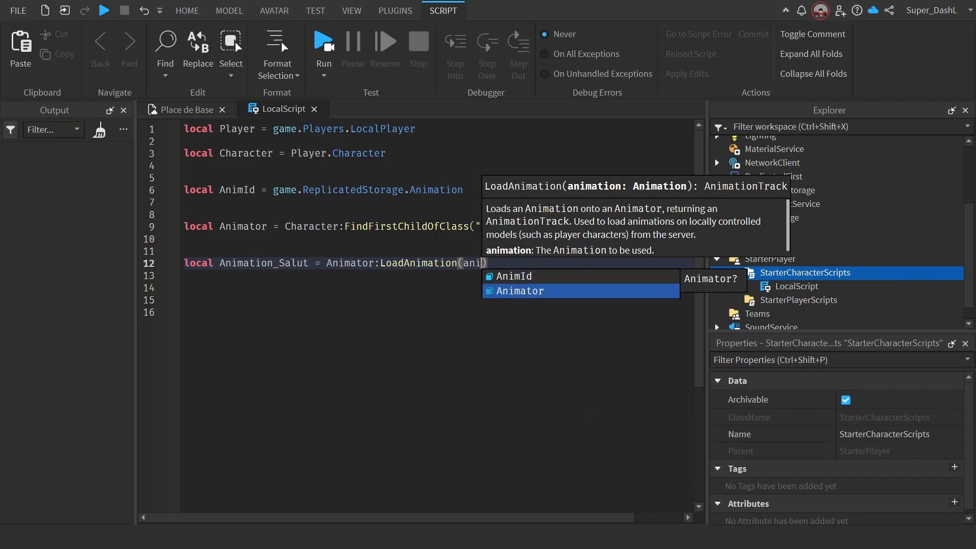
key("Up")
key("Tab")
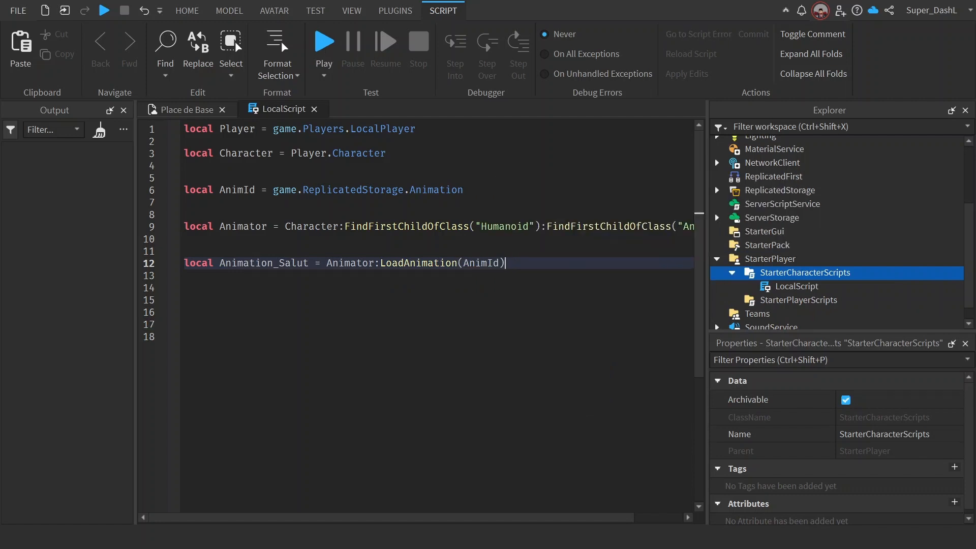
key("Return")
key("Return")
key("Return")
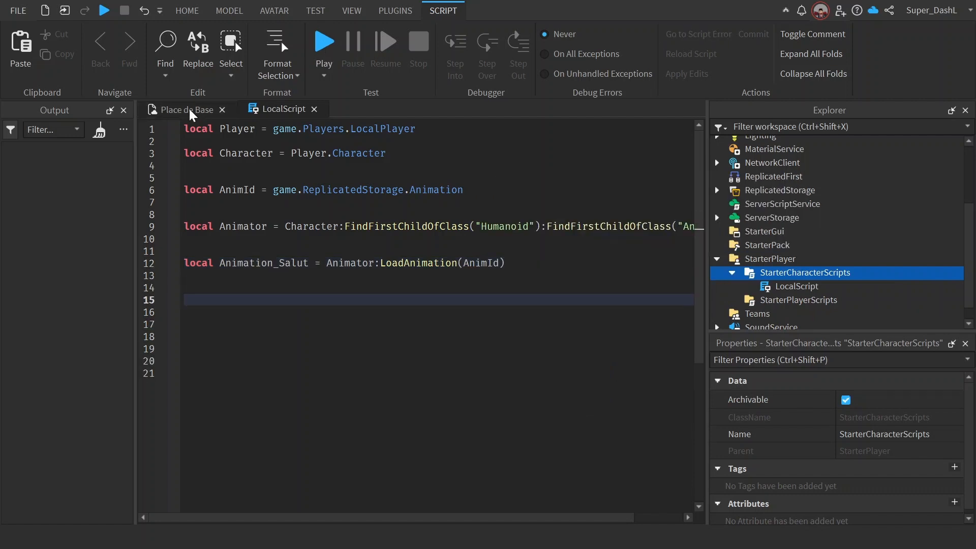
Step: Insert a block part in the Place de Base scene and place it between the rig and the spawn platform
left_click(185, 109)
right_click_drag(414, 392, 413, 392)
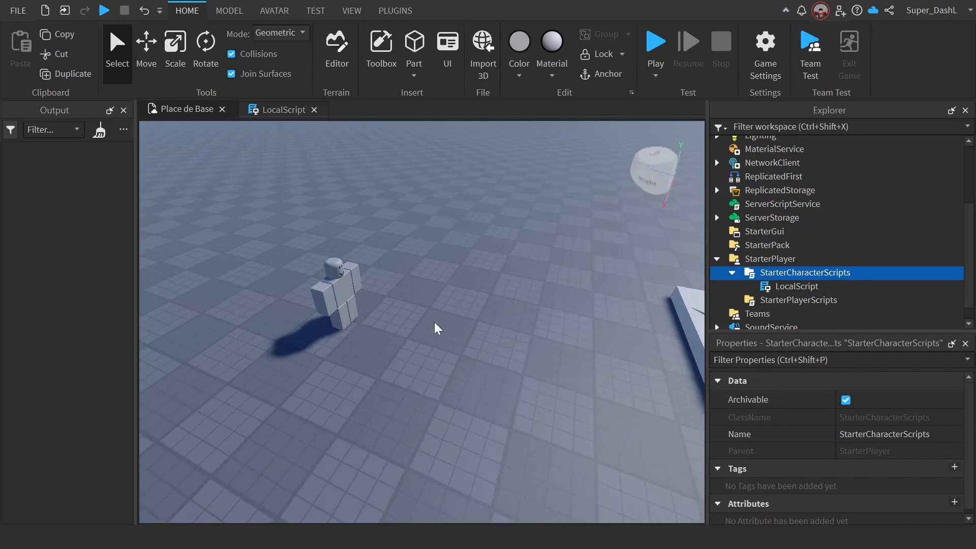
right_click_drag(419, 307, 419, 308)
left_click(414, 43)
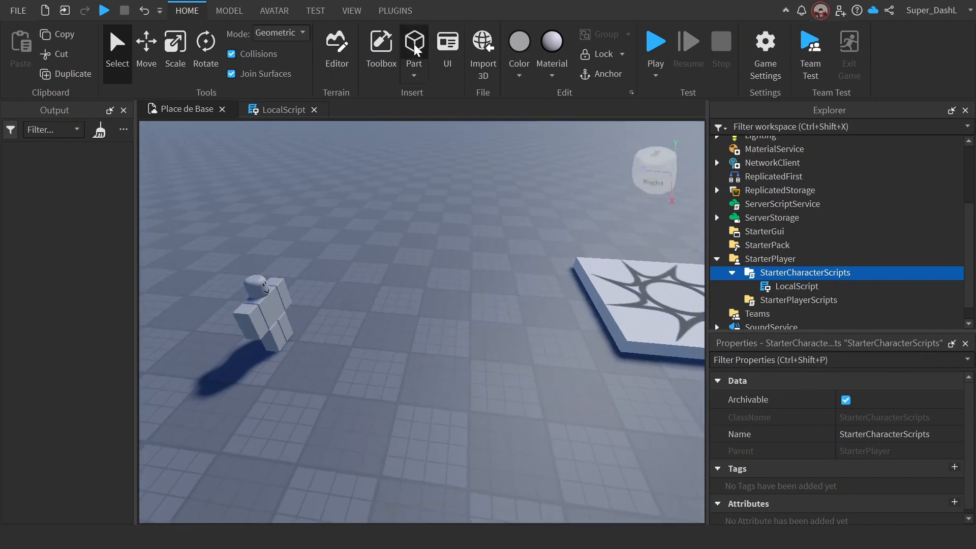
left_click_drag(418, 316, 394, 282)
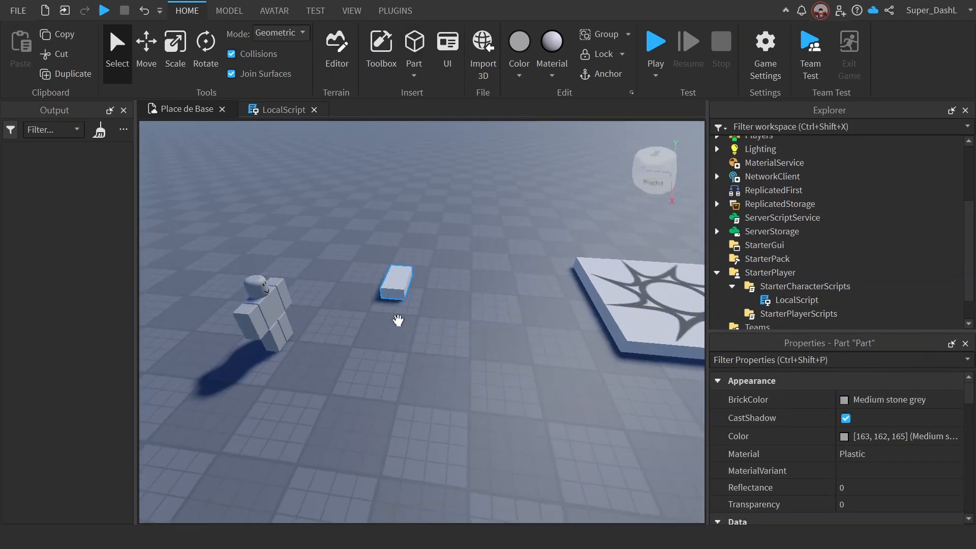
Step: Reference the new part's touch event in the LocalScript with workspace.Part.Touched on line 15
left_click(264, 112)
type("workspace.Parent")
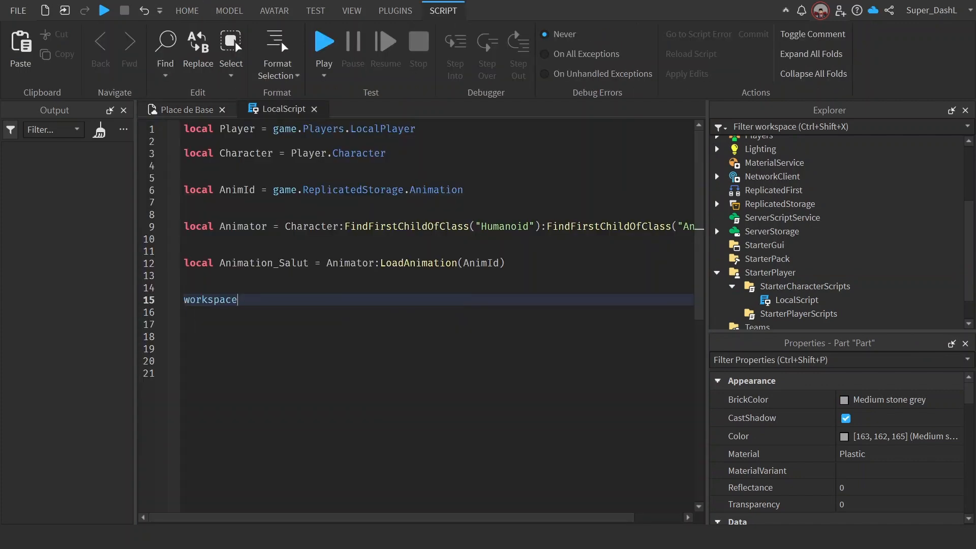
key("BackSpace")
key("BackSpace")
key("BackSpace")
type(".i")
key("BackSpace")
type("Touched:Connect(")
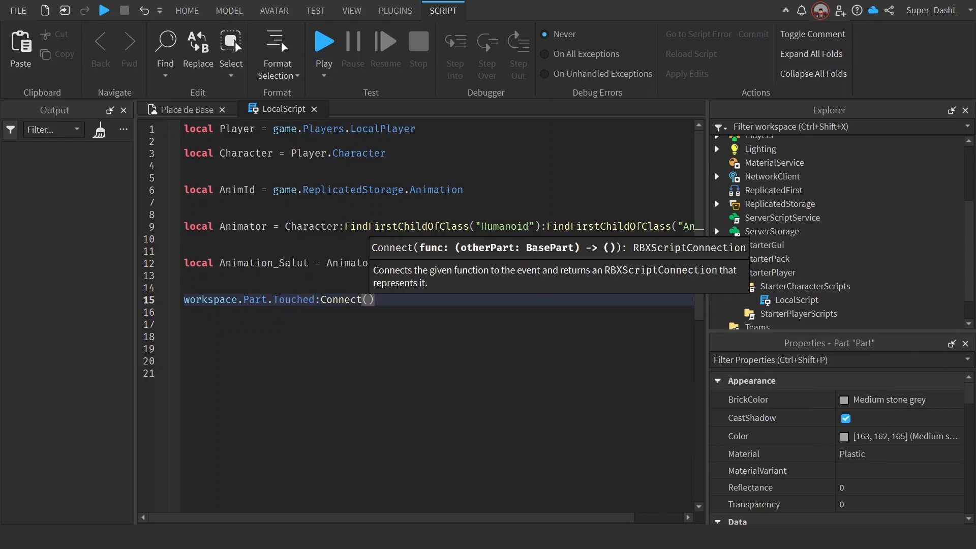
type("function()")
Step: Connect the Touched event to an anonymous function without parameters, leaving blank lines in its body
key("Return")
key("Return")
key("Return")
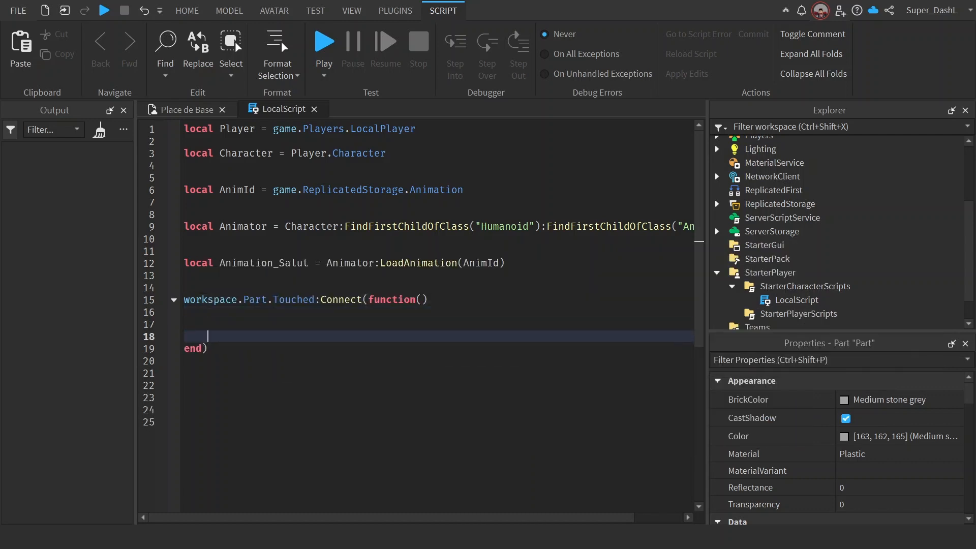
Step: Add a hit parameter to the anonymous function connected to the part's Touched event on line 15
left_click(422, 300)
type("hit")
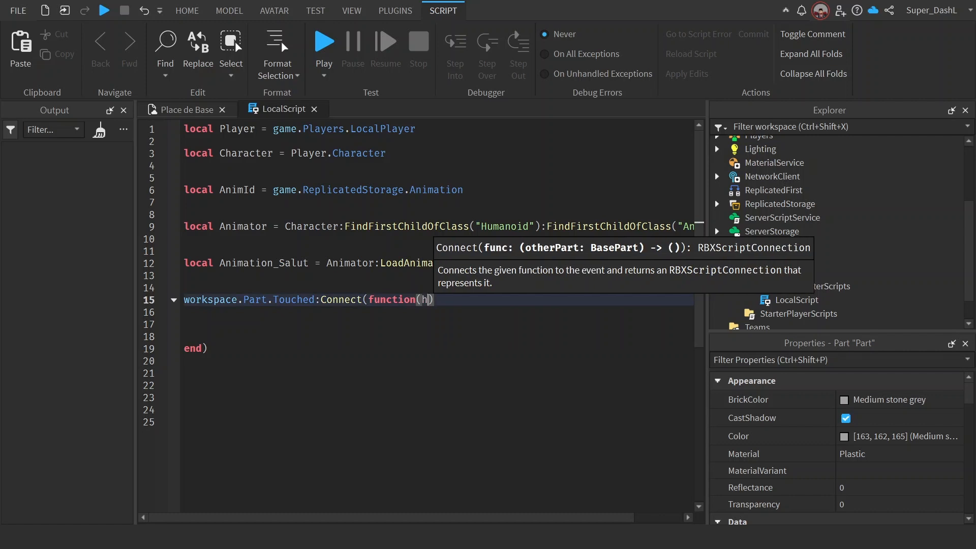
key("Down")
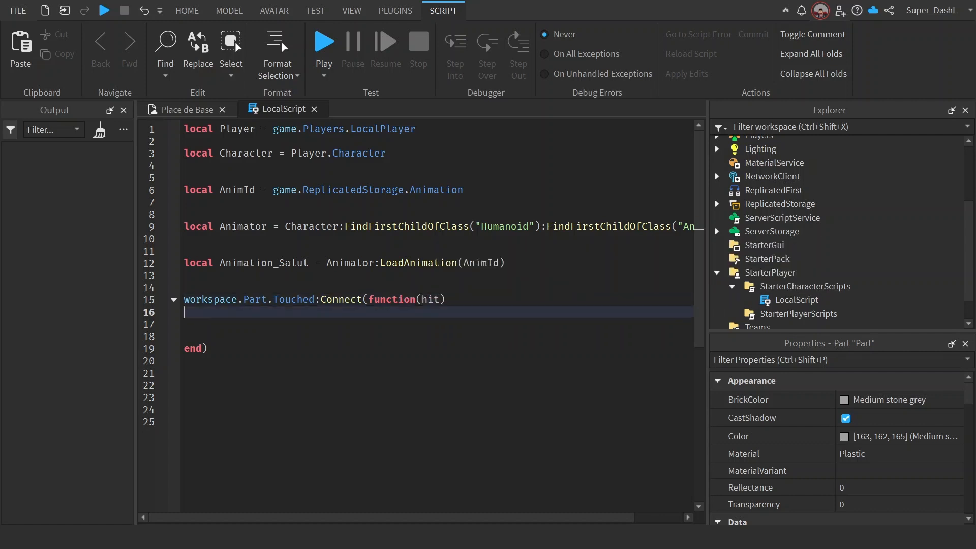
left_click_drag(439, 300, 421, 300)
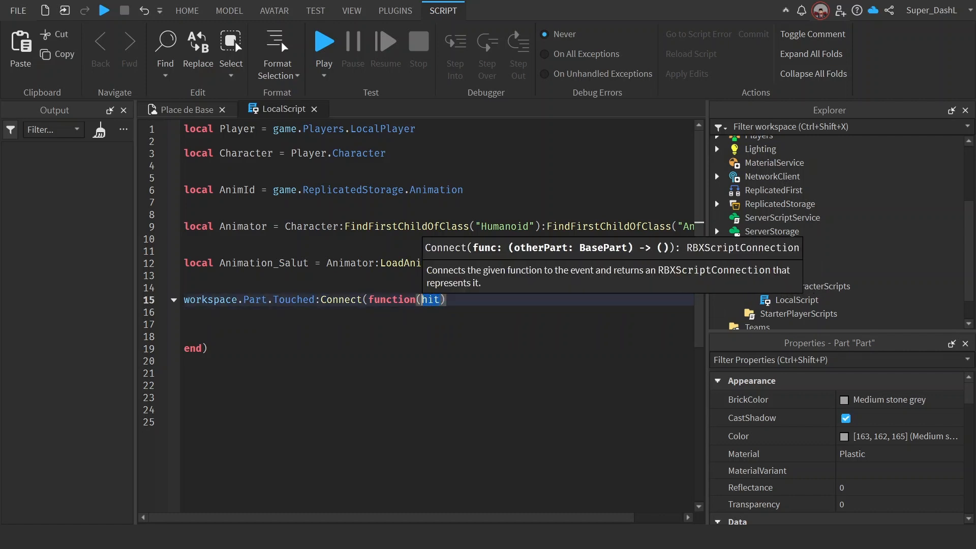
Step: Write the condition if hit.Parent:WaitForChild("Humanoid") then on line 16, inside the Touched function
key("Down")
type("if h")
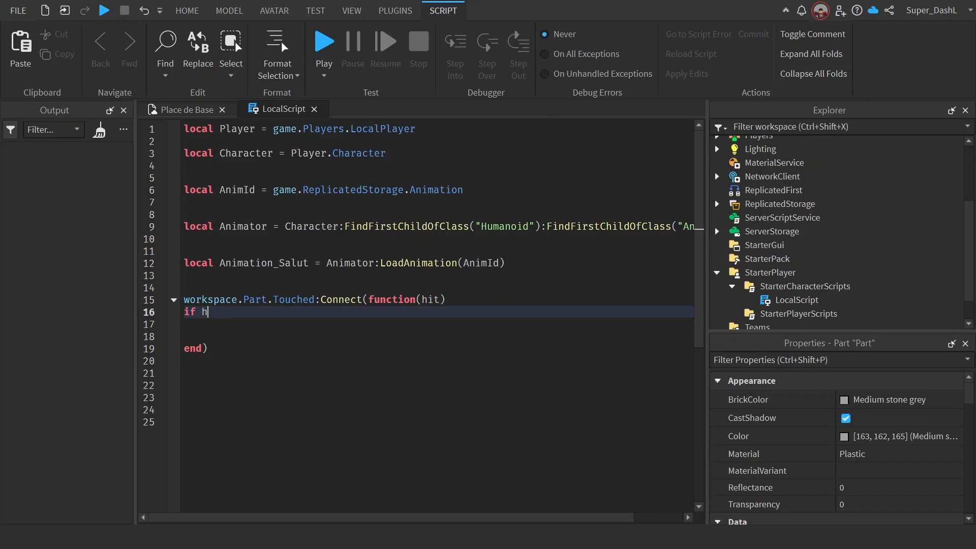
type("it.Parent")
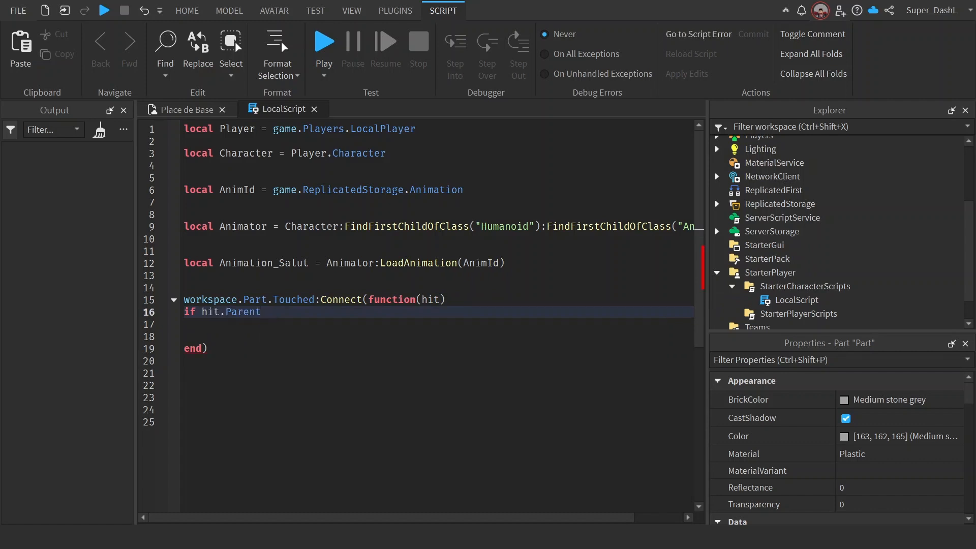
type(":Wait")
key("Tab")
type("\"h")
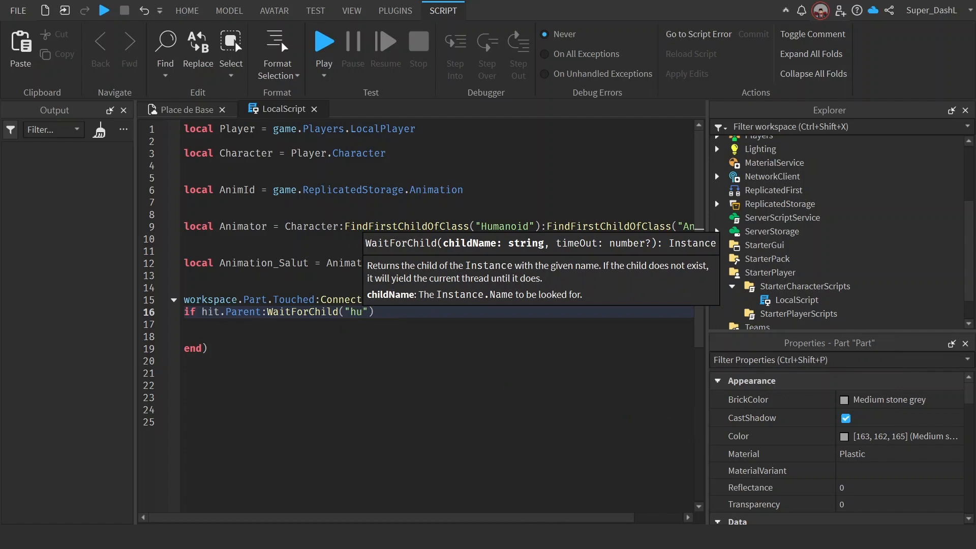
key("BackSpace")
type("Hu")
type("manoid\") t")
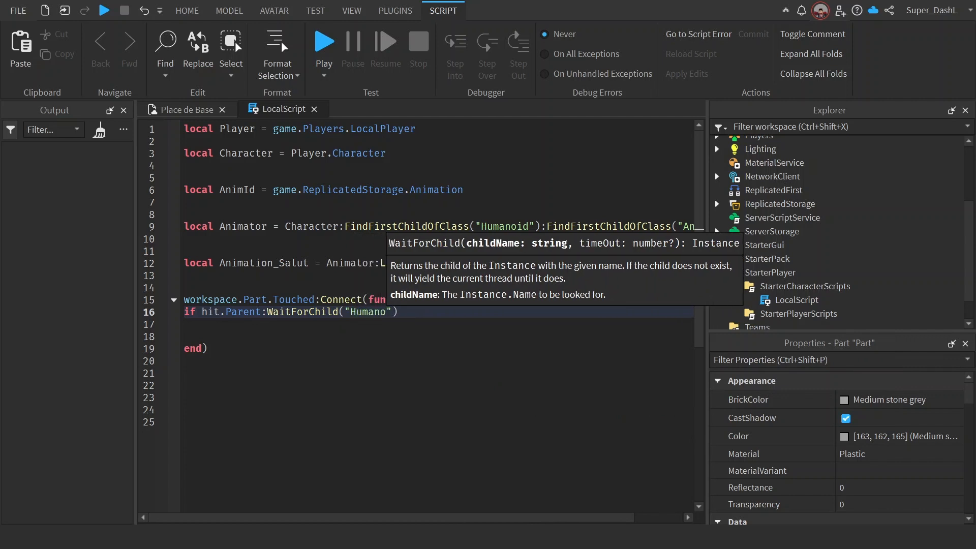
type("hen")
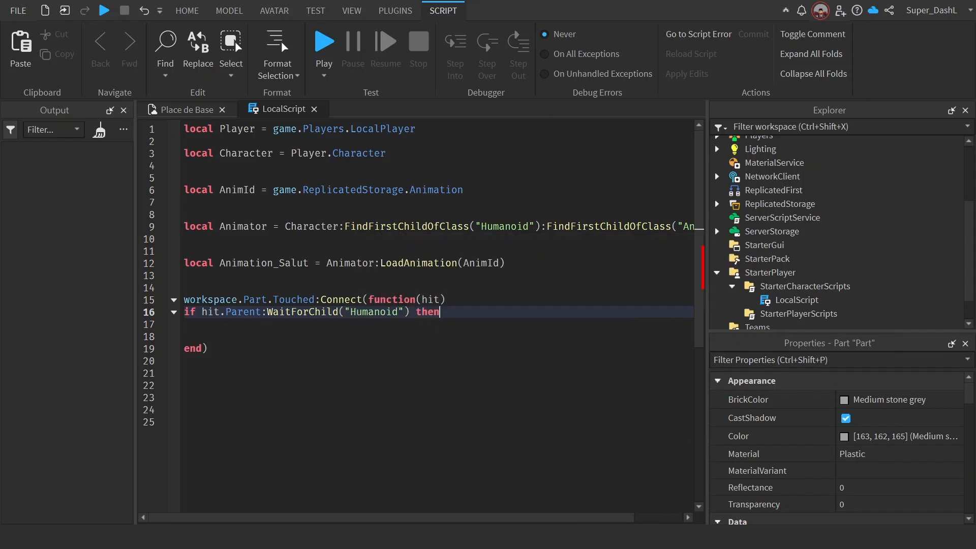
Step: Open up blank lines in the if block, close it with end, and call Animation_Salut:Play() on line 19
key("Return")
key("Return")
key("Return")
key("Return")
key("Return")
key("Up")
key("Up")
type("ani")
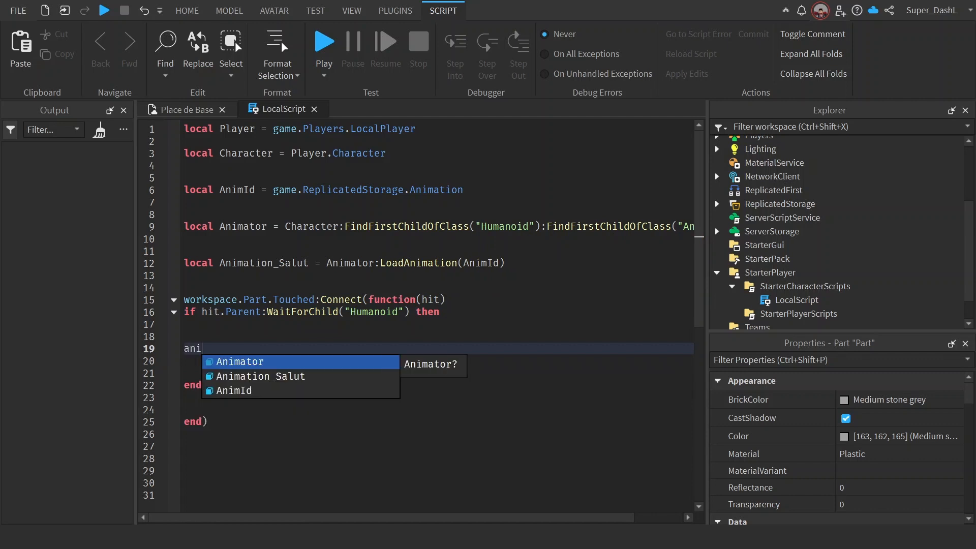
key("Down")
key("Tab")
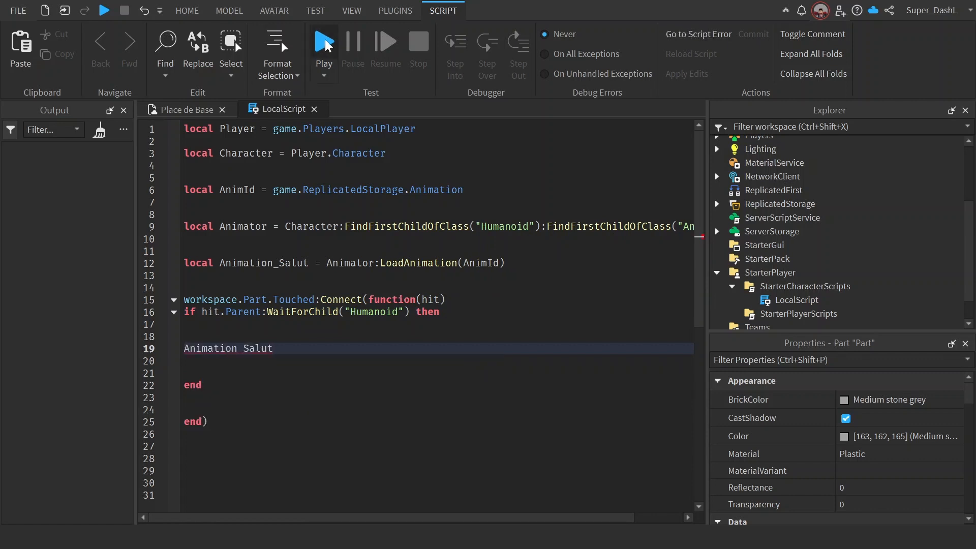
type(":p")
key("Tab")
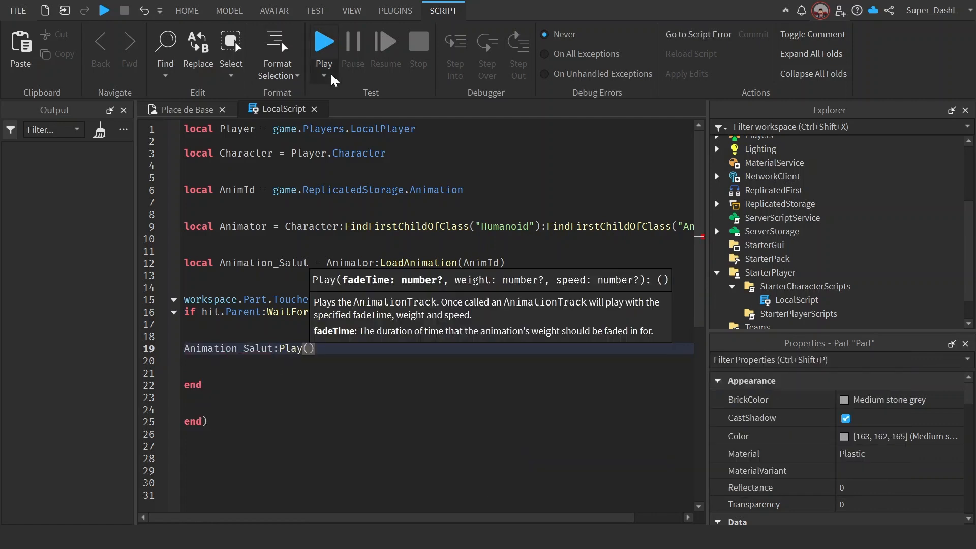
Step: Start a playtest, close the RopeMaster panel, and walk the character onto the part to trigger the wave animation
left_click(323, 45)
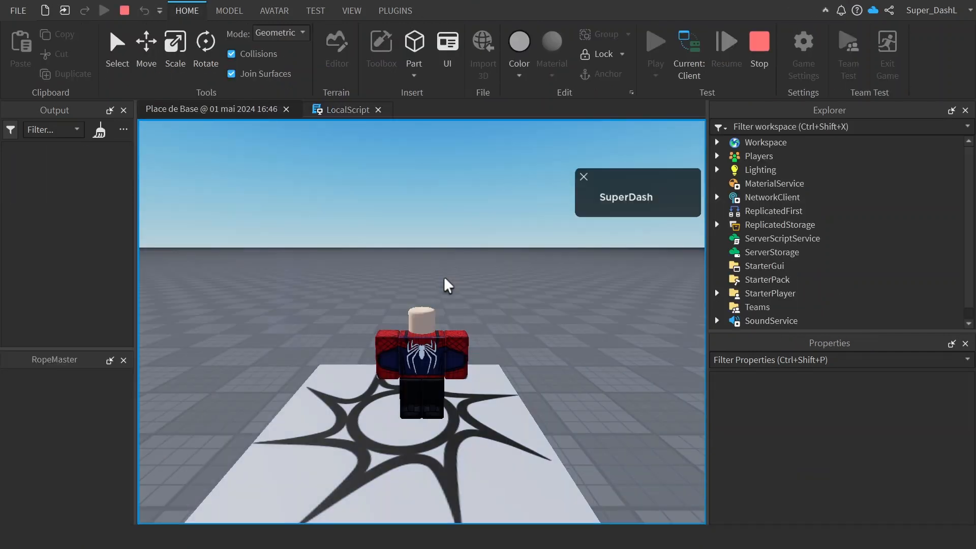
left_click(124, 361)
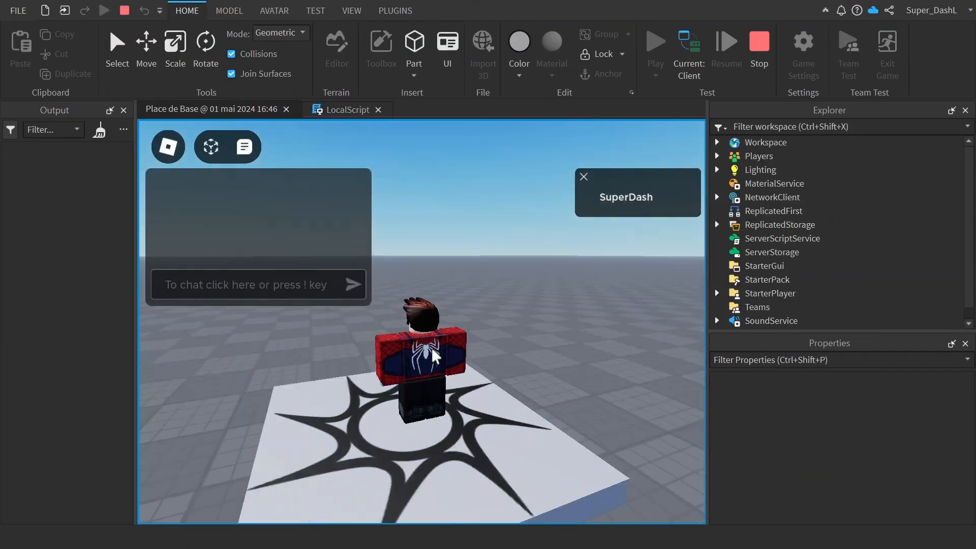
key("w")
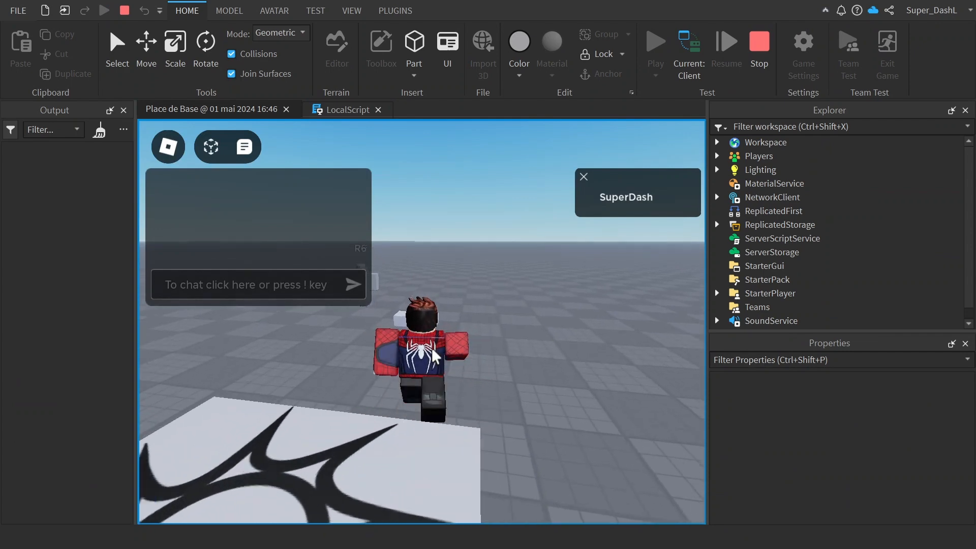
key("s")
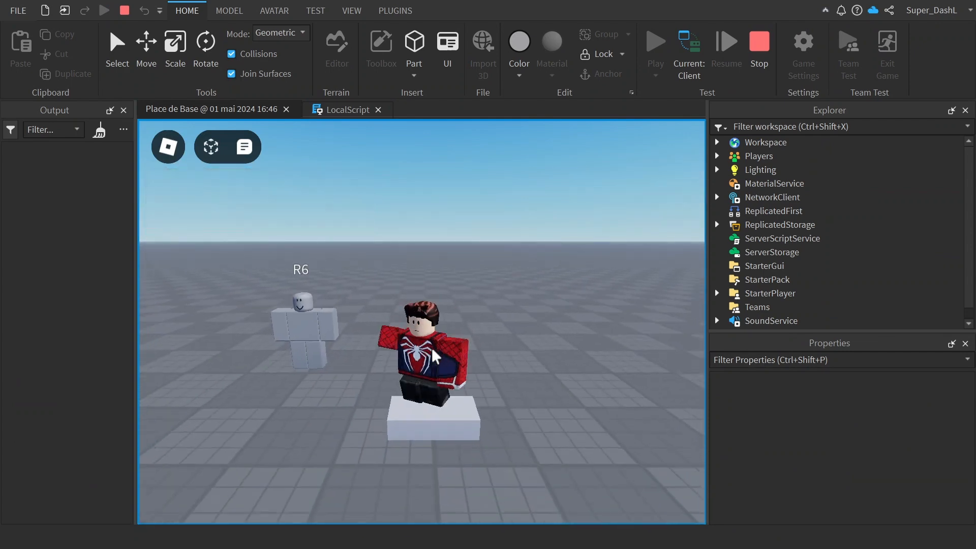
key("w")
key("s")
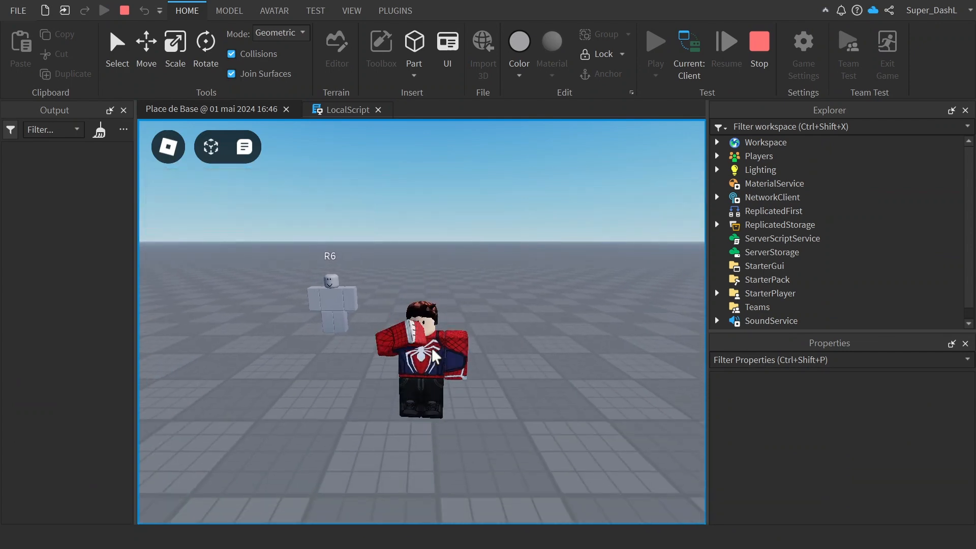
Step: Walk the character back and forth over the part to check how the animation plays, and stop the playtest
right_click_drag(432, 351, 433, 351)
key("w")
key("s")
key("w")
key("s")
key("w")
key("s")
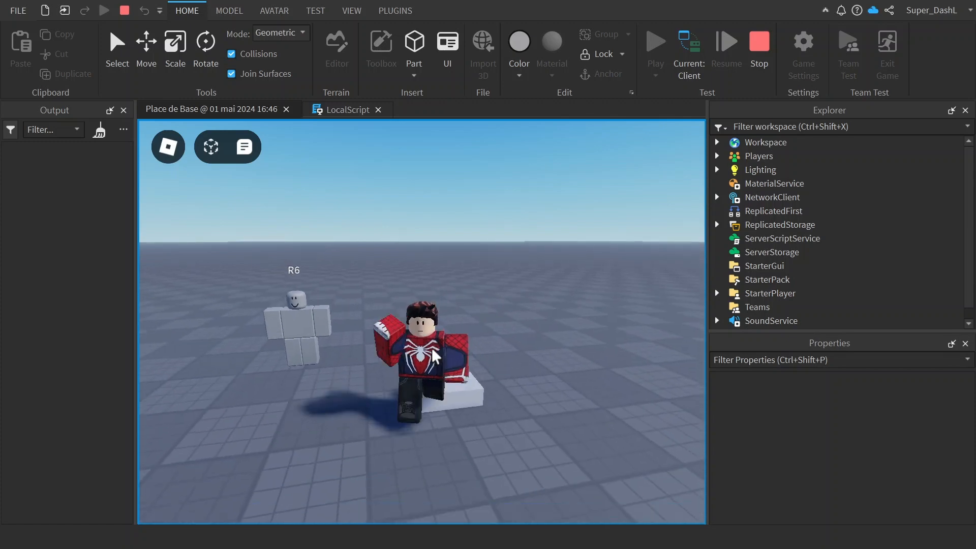
key("w")
key("s")
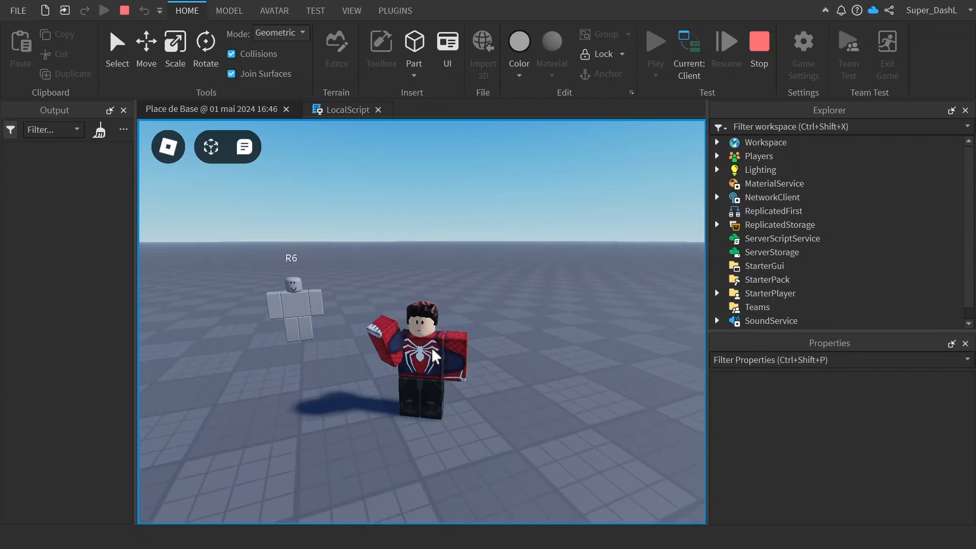
left_click(323, 110)
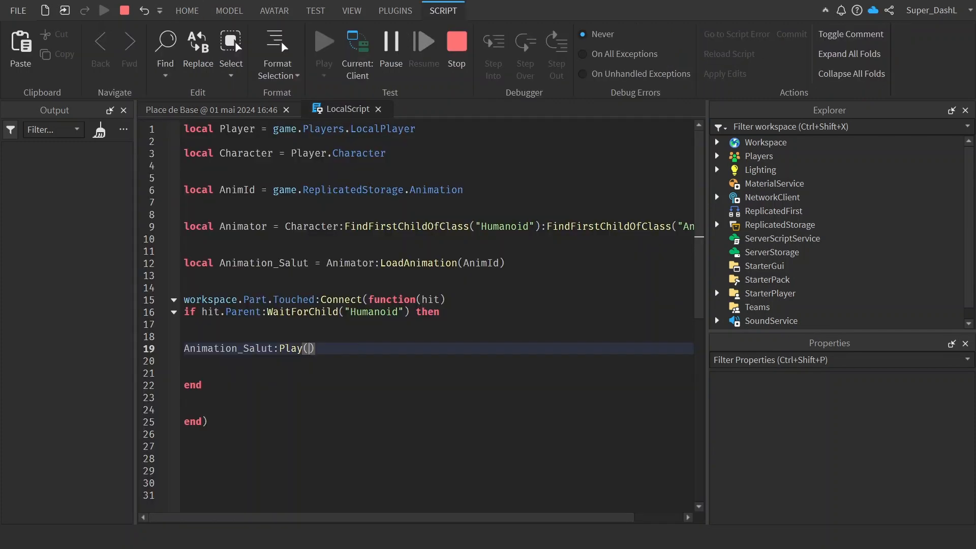
left_click(456, 46)
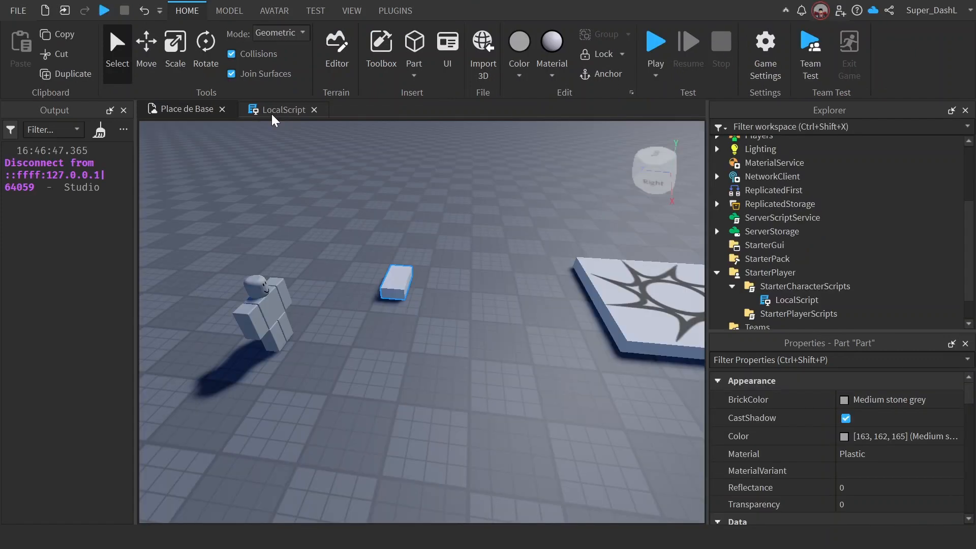
Step: Return to the LocalScript and insert two blank lines inside the if block above the Animation_Salut:Play() call
left_click(277, 110)
key("Up")
key("Up")
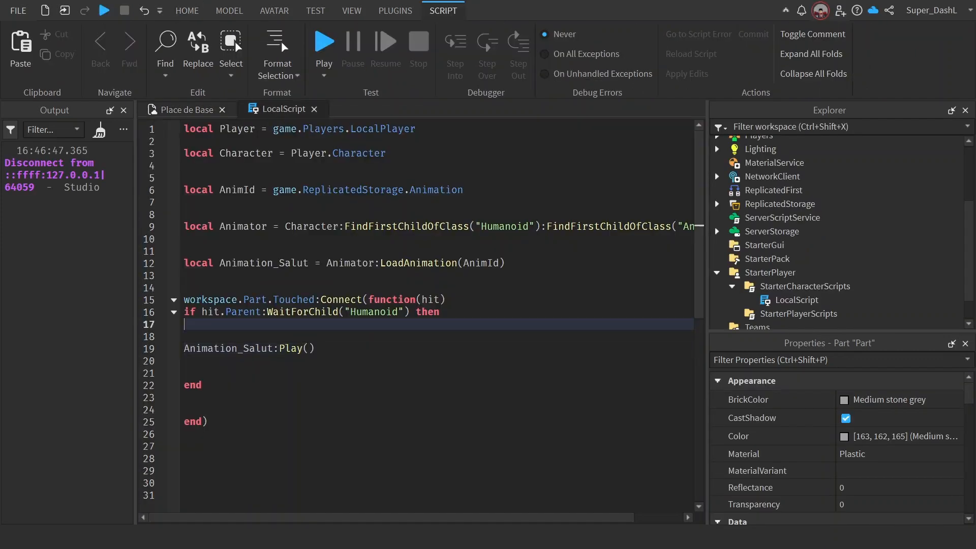
key("Return")
key("Return")
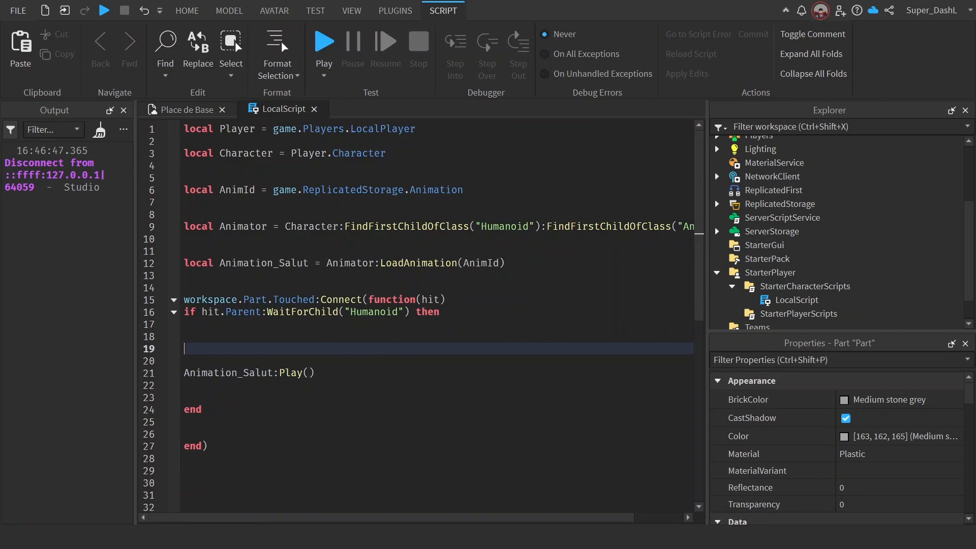
Step: Start the condition if Animation_Salut.IsPlaying on line 19, above the Animation_Salut:Play() call
type("if ani")
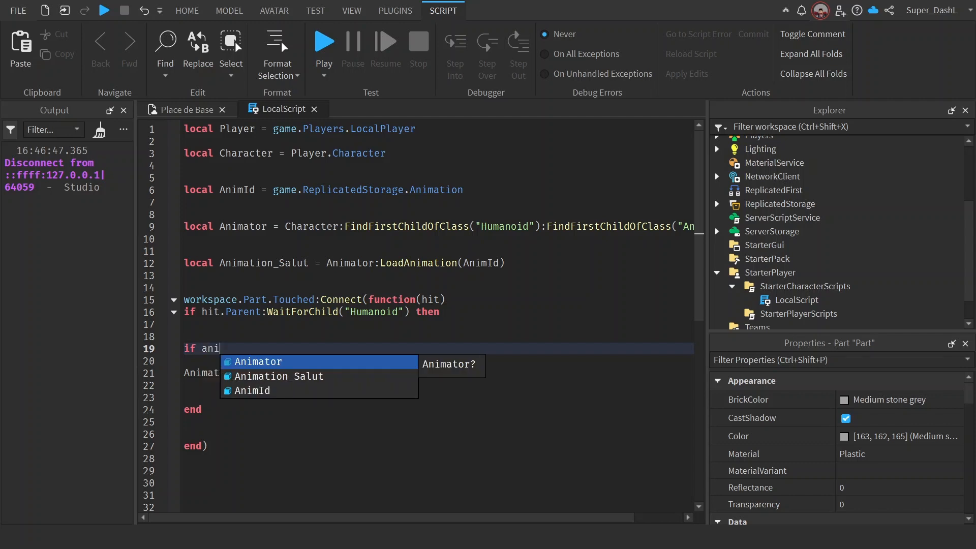
key("Down")
key("Tab")
type(".is")
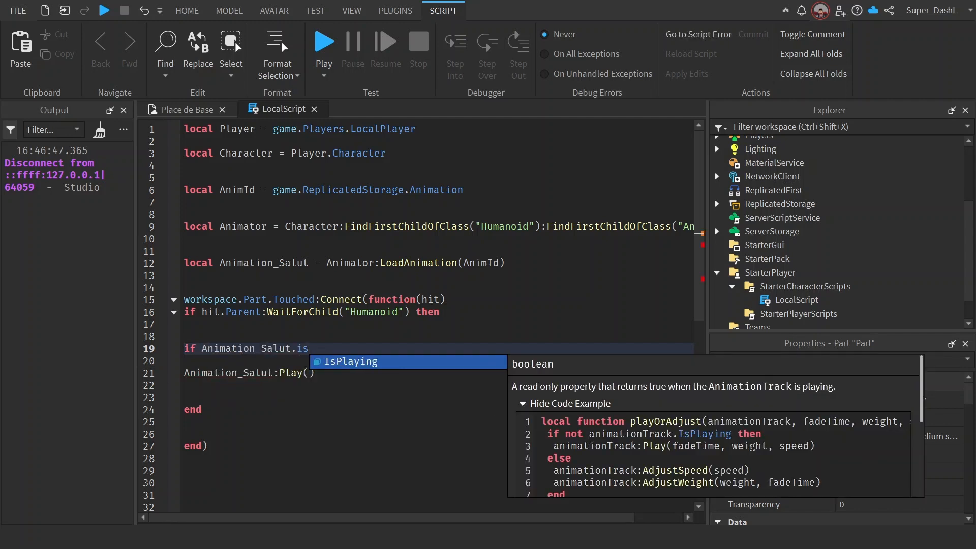
key("Tab")
type("t")
key("Tab")
type("re")
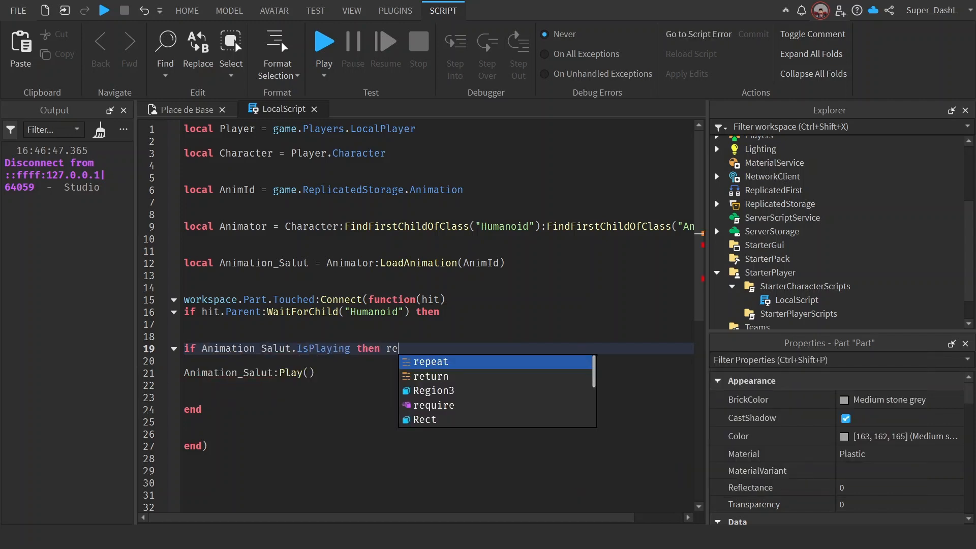
key("BackSpace")
key("BackSpace")
key("BackSpace")
key("BackSpace")
key("BackSpace")
key("BackSpace")
key("BackSpace")
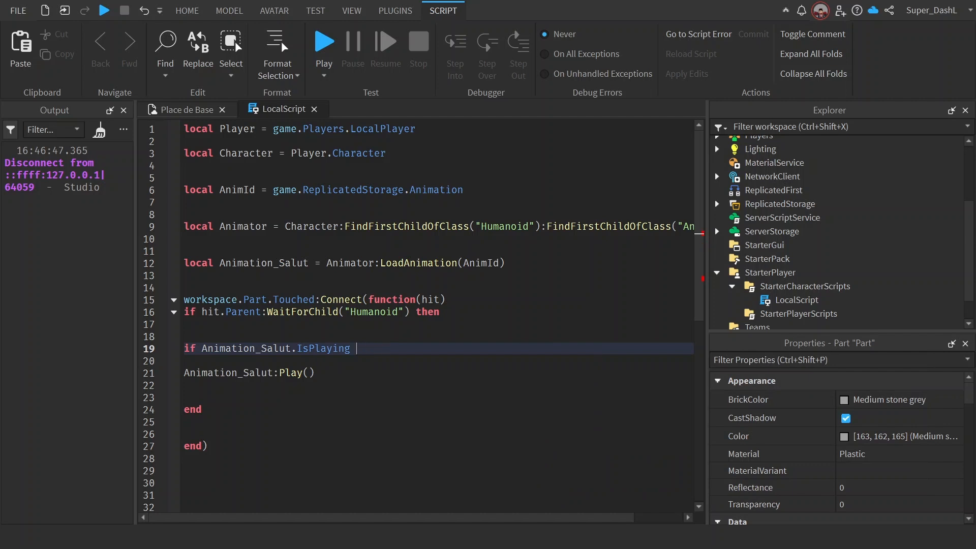
Step: Complete the IsPlaying condition on line 19 with == true then return end
type("== t")
key("Tab")
type("t")
key("Tab")
type("return end")
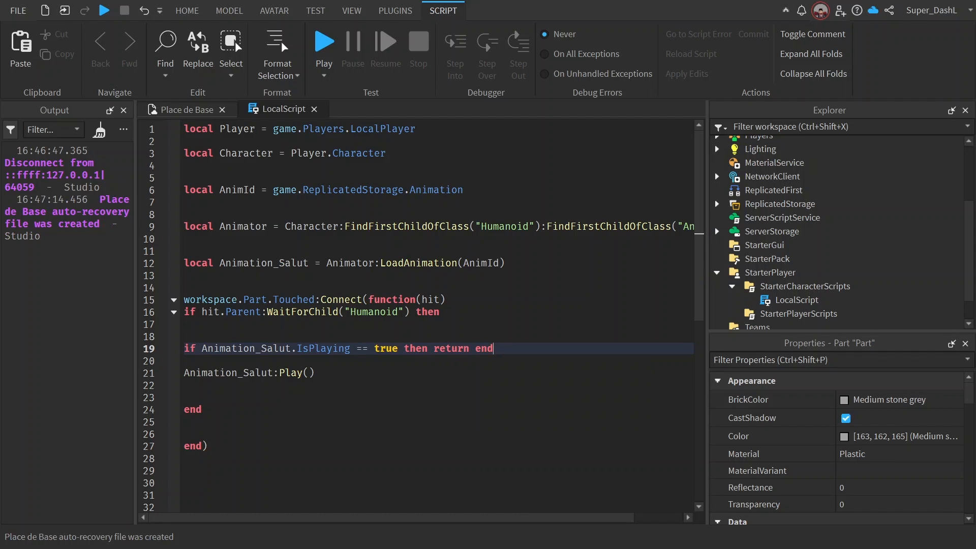
left_click_drag(476, 348, 469, 349)
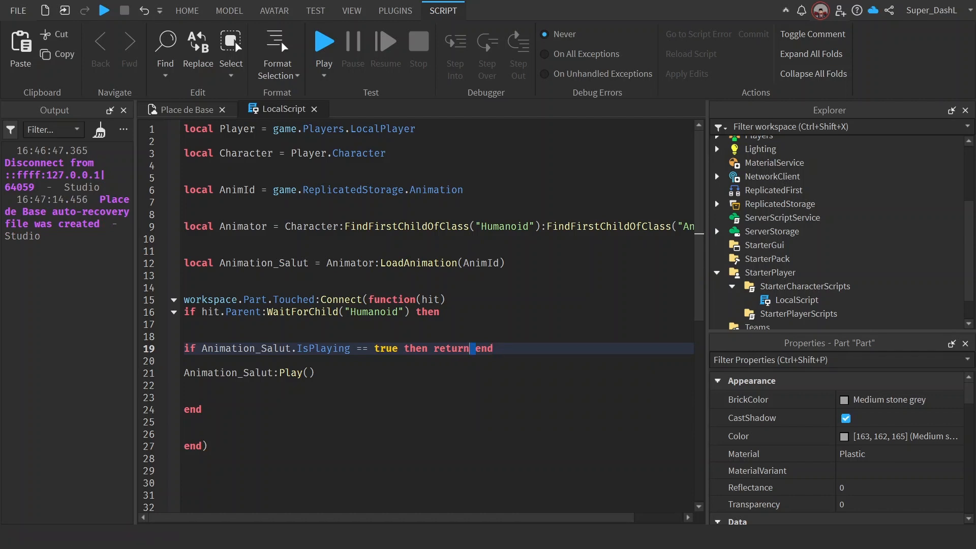
key("Left")
double_click(481, 348)
left_click(481, 349)
key("shift+Home")
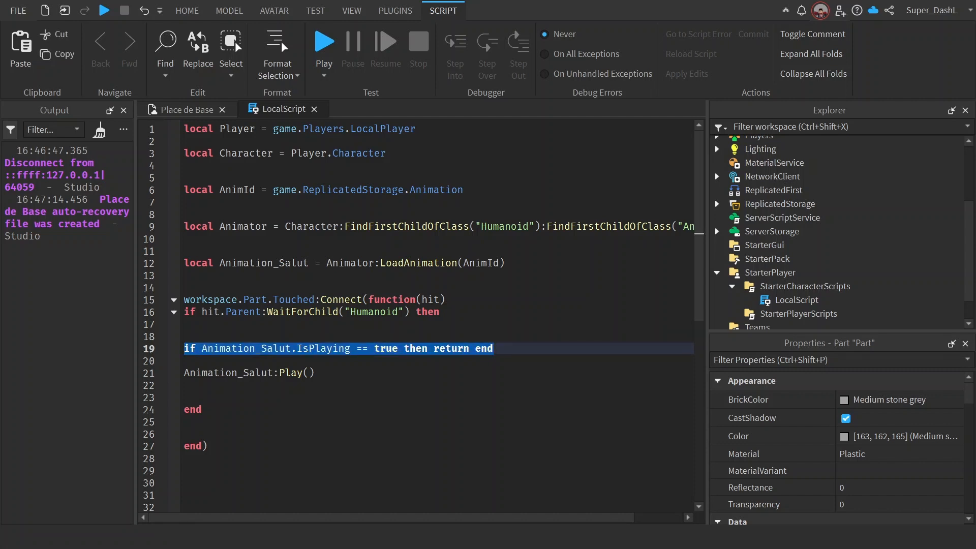
key("Down")
key("Down")
key("Down")
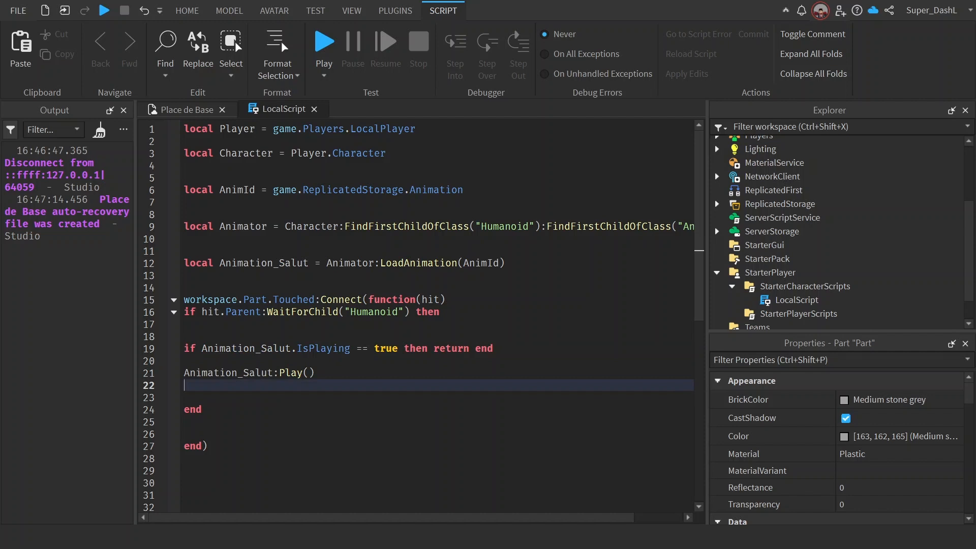
double_click(389, 348)
left_click_drag(389, 348, 187, 348)
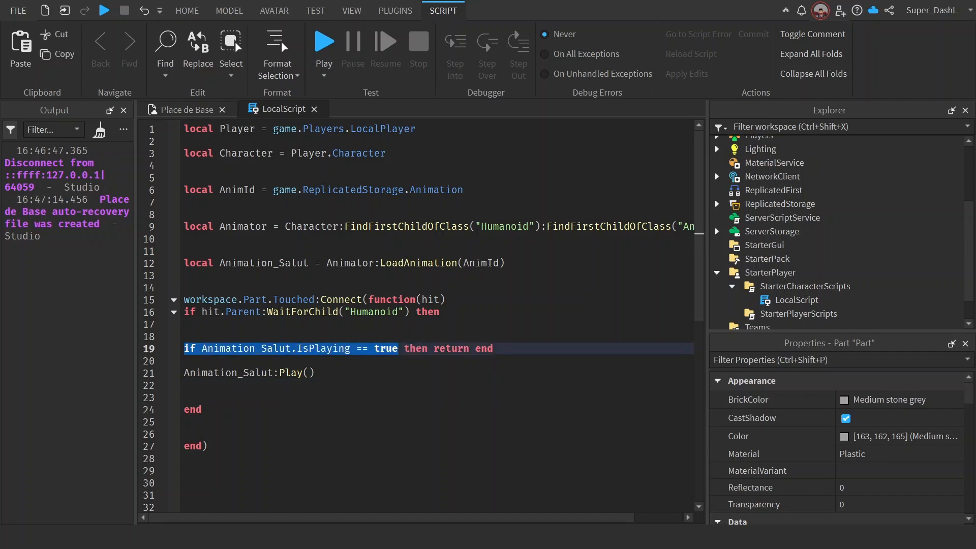
left_click(447, 349)
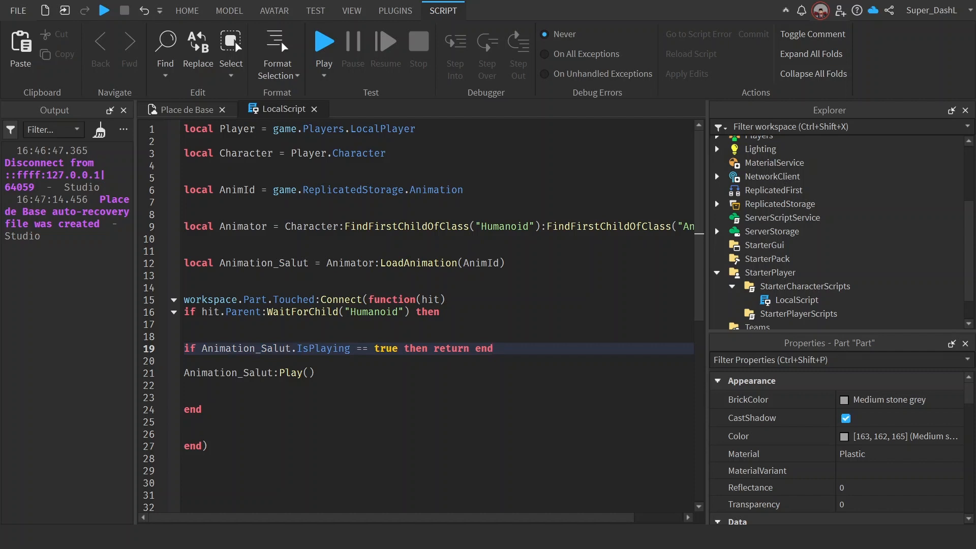
Step: Start a playtest and run the character from the spawn toward the white part near the R6 rig
left_click(323, 43)
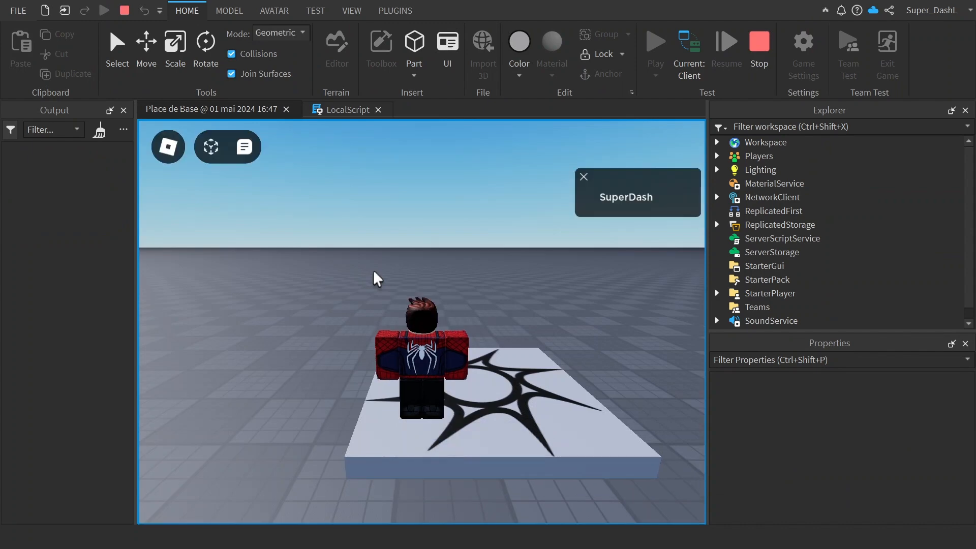
key("Right")
key("Up")
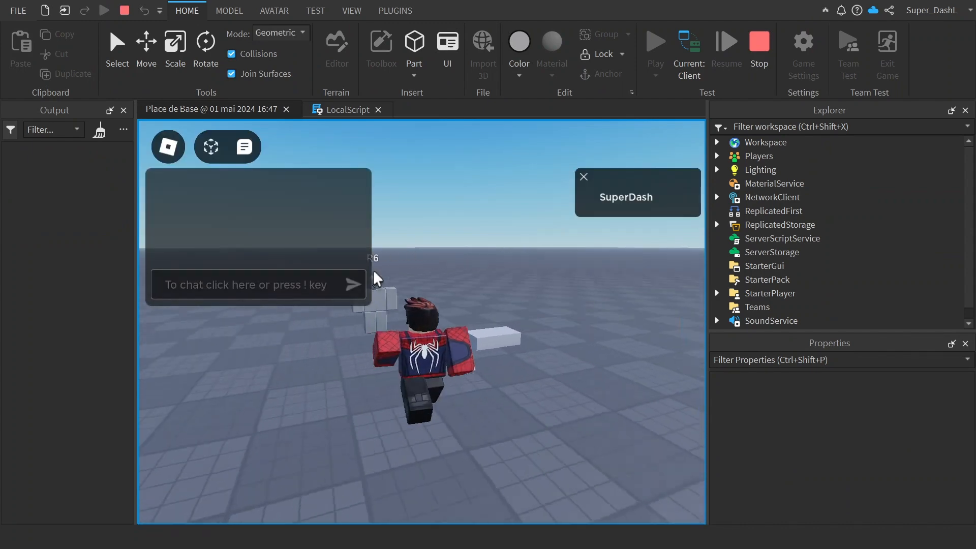
key("z")
key("q")
key("d")
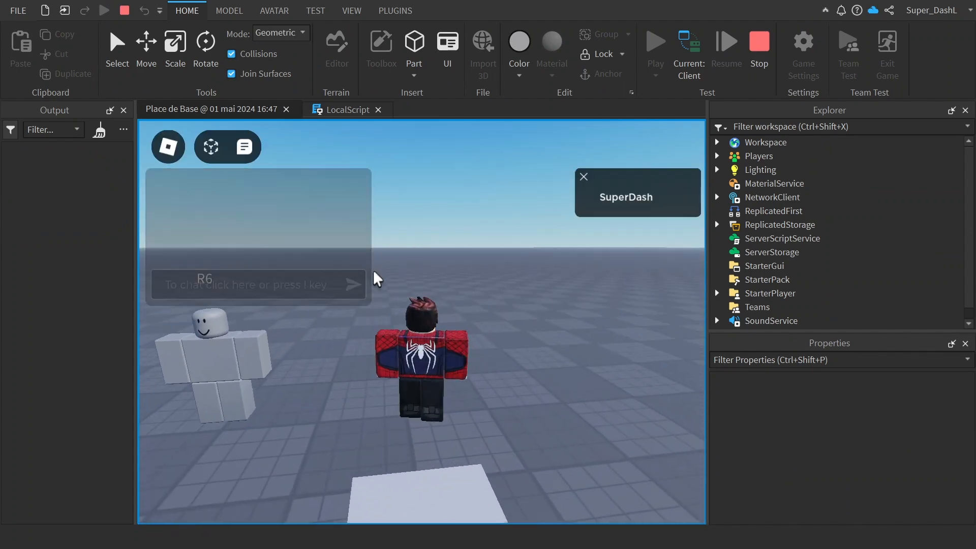
Step: Move the character around on the part to check how the wave animation plays, and stop the playtest
key("s")
key("z")
key("d")
key("q")
key("d")
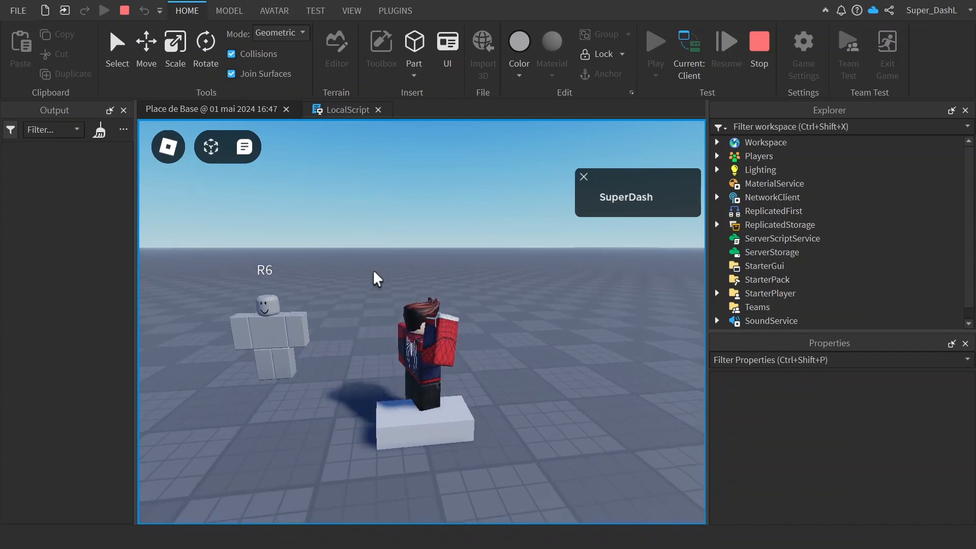
key("s")
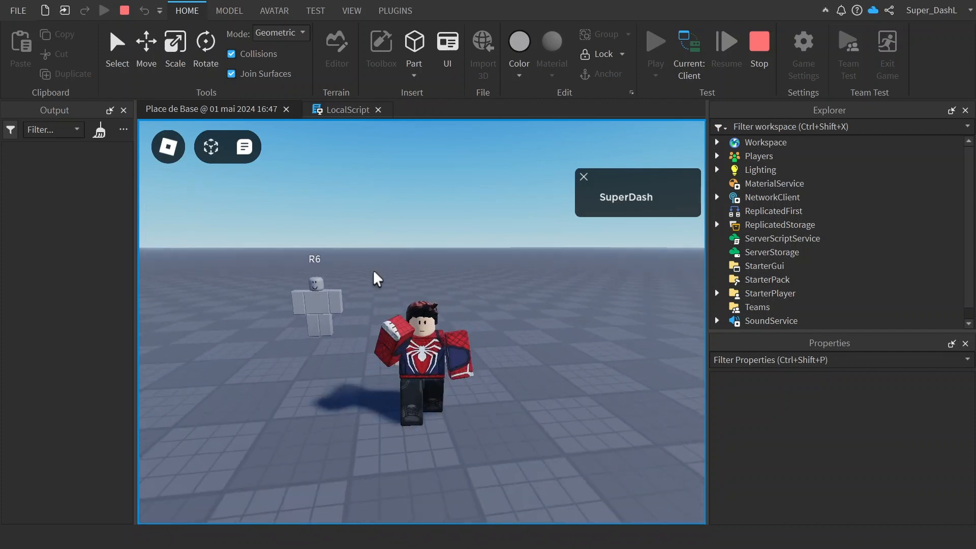
left_click(769, 74)
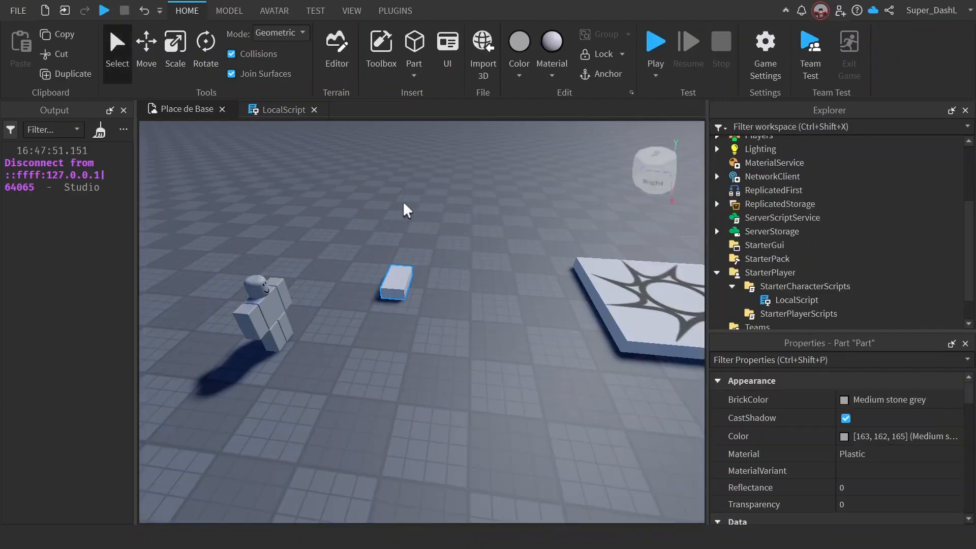
Step: Clear the output log and delete the entire workspace.Part.Touched:Connect block from the LocalScript
left_click(277, 109)
left_click(99, 130)
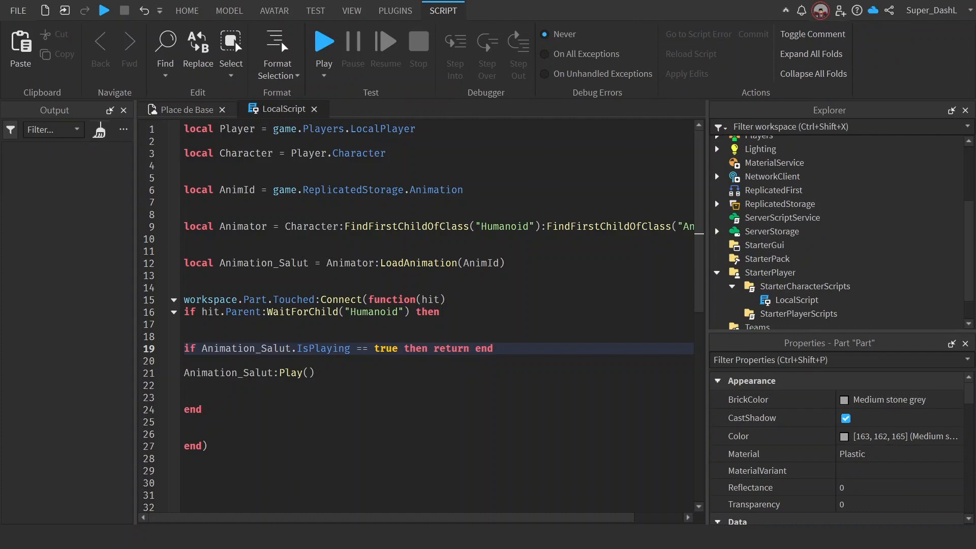
left_click_drag(208, 446, 185, 300)
key("BackSpace")
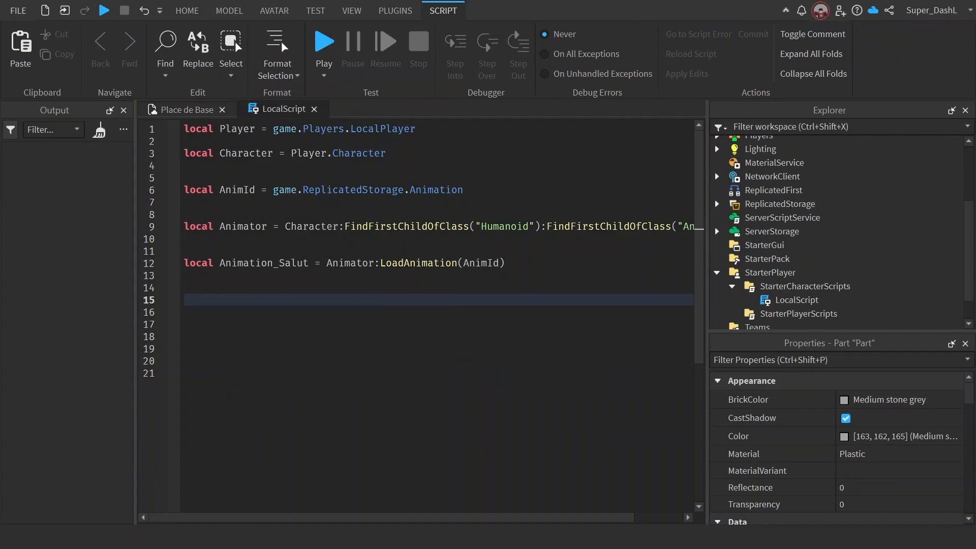
Step: Return to the Place de Base viewport and launch the Animation Editor near the R6 rig
left_click(149, 112)
right_click_drag(399, 290, 400, 290)
key("d")
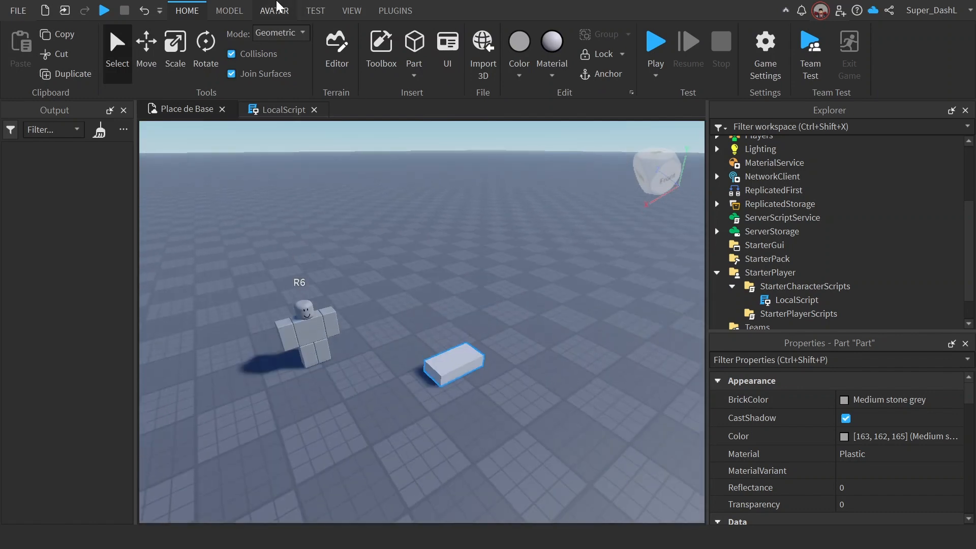
left_click(274, 11)
left_click(671, 51)
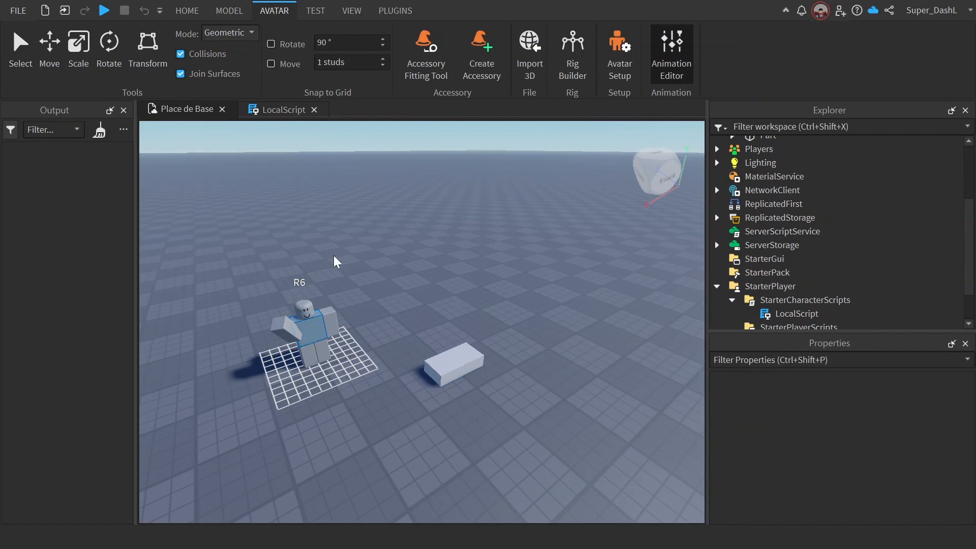
right_click_drag(482, 242, 481, 242)
key("w")
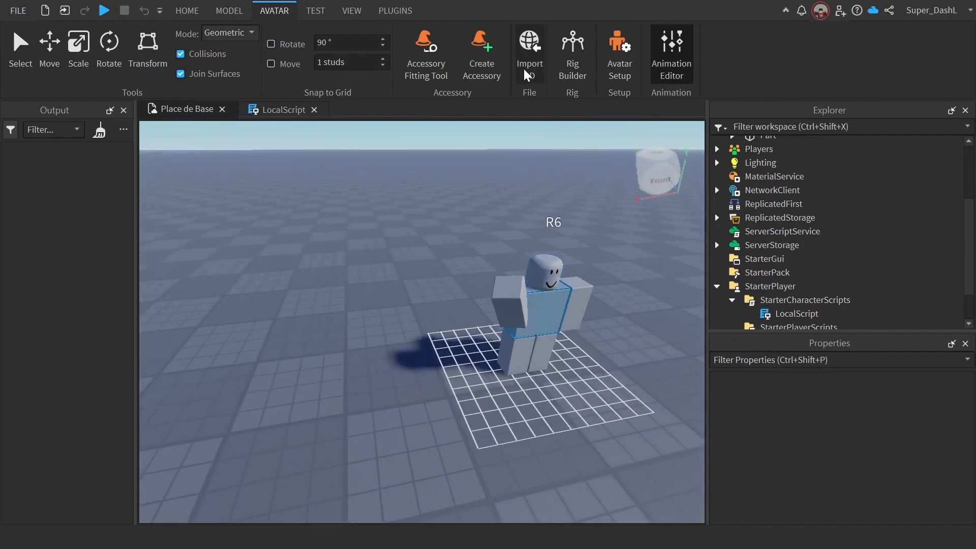
Step: Dismiss the 3D import file dialog and relaunch the Animation Editor
left_click(530, 53)
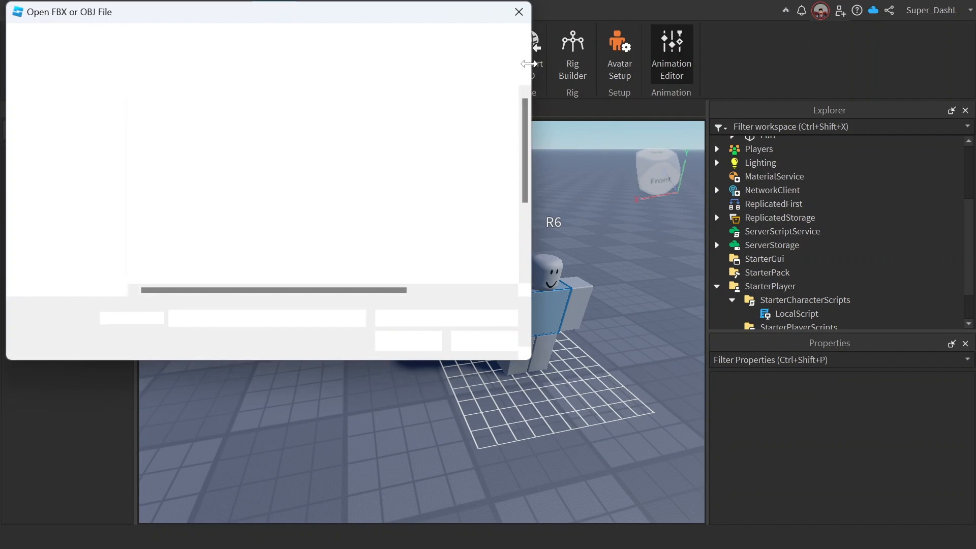
left_click(519, 12)
left_click(688, 69)
left_click(684, 71)
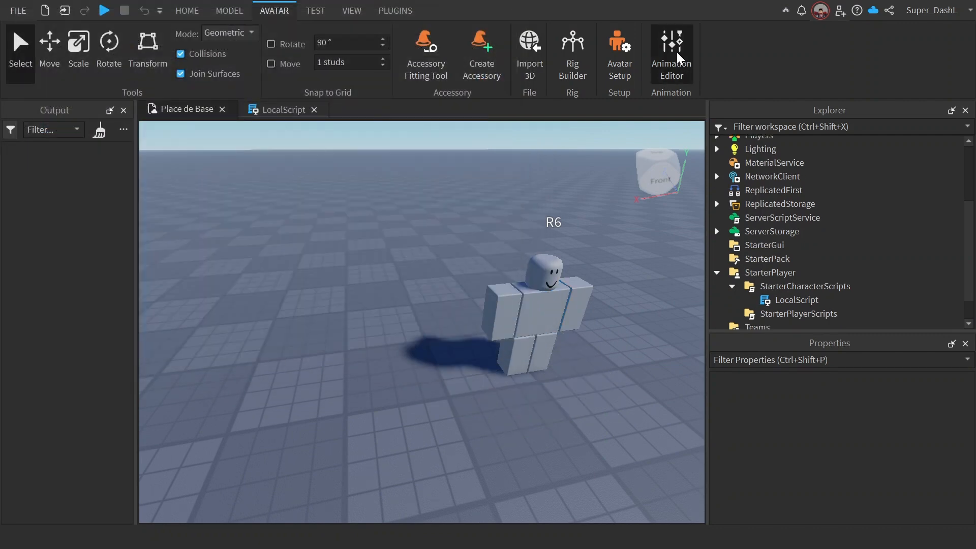
Step: Move the playhead of the Salut animation to the keyframe at 0:09
right_click_drag(596, 256, 596, 256)
key("w")
key("s")
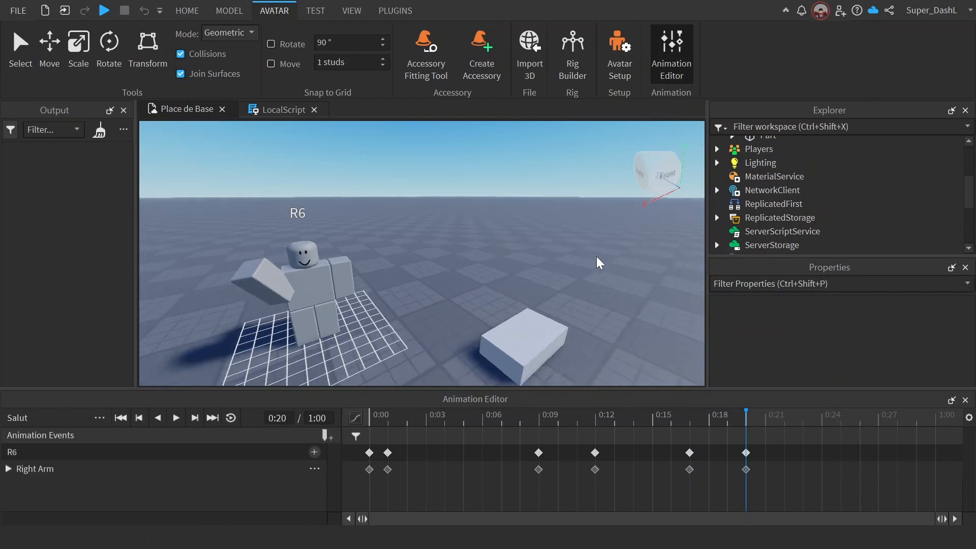
key("a")
left_click_drag(505, 413, 536, 413)
mouse_move(540, 421)
left_mouse_down()
mouse_move(584, 421)
mouse_move(537, 424)
left_mouse_up()
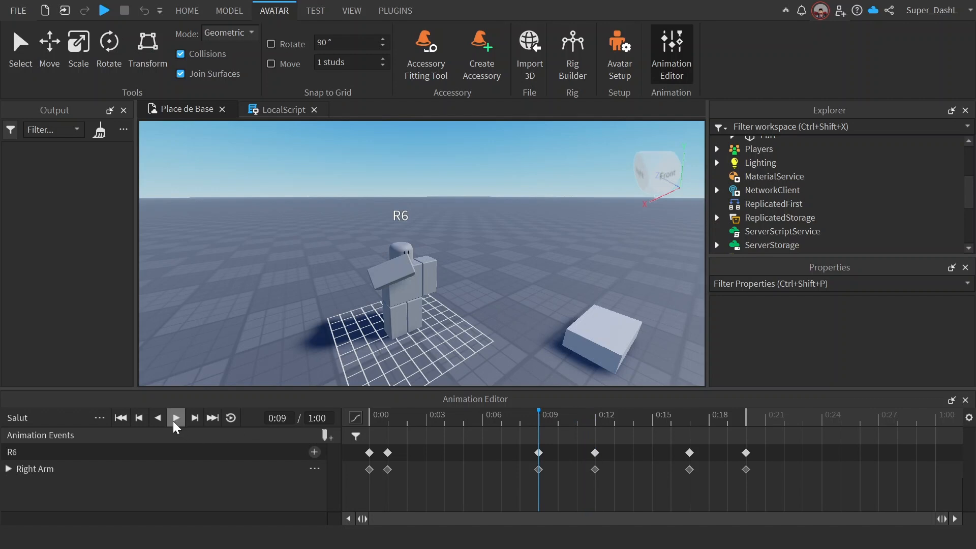
Step: Add an animation event named Debut Animation at the playhead position
left_click(325, 435)
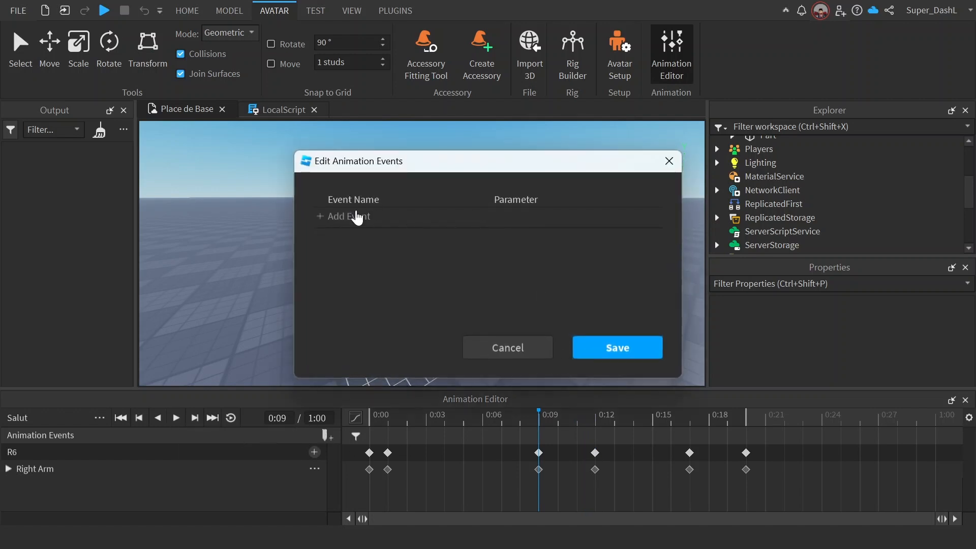
left_click(356, 217)
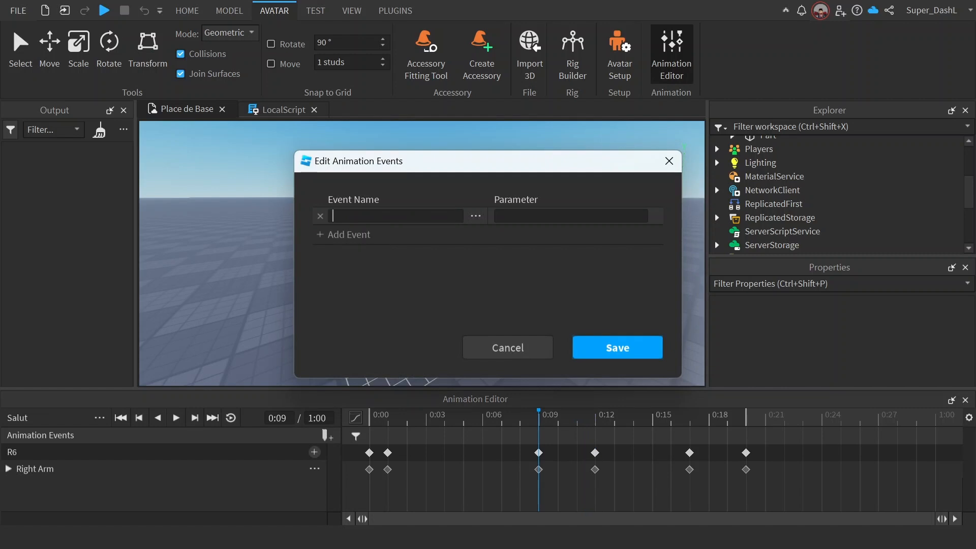
type("Début")
key("BackSpace")
key("BackSpace")
key("BackSpace")
type("but Animation")
key("Return")
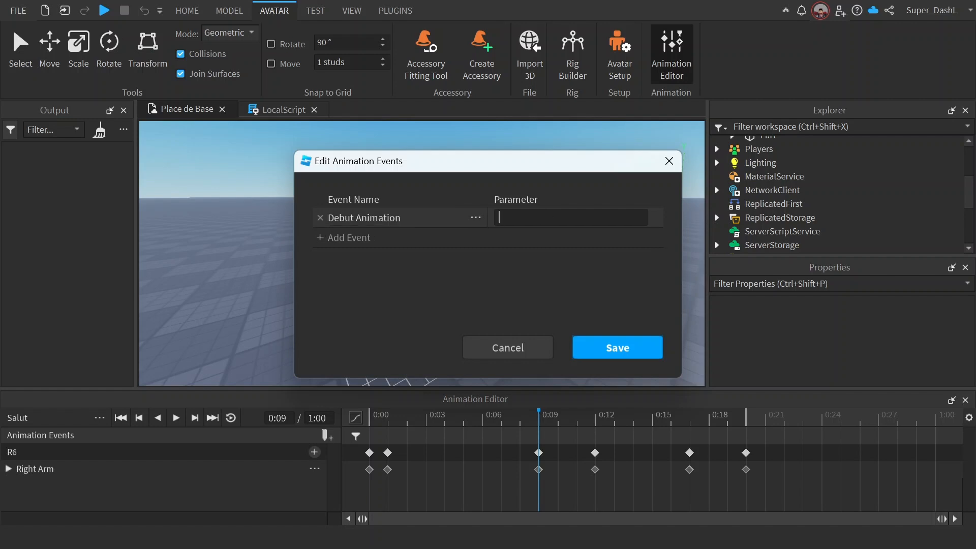
type("fdgf")
key("BackSpace")
key("BackSpace")
key("BackSpace")
key("BackSpace")
left_click(475, 218)
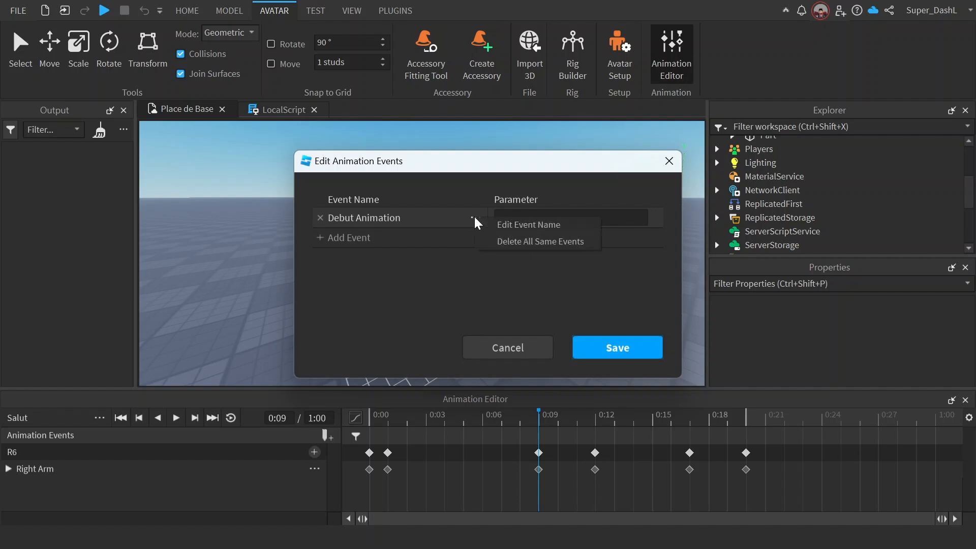
left_click(518, 203)
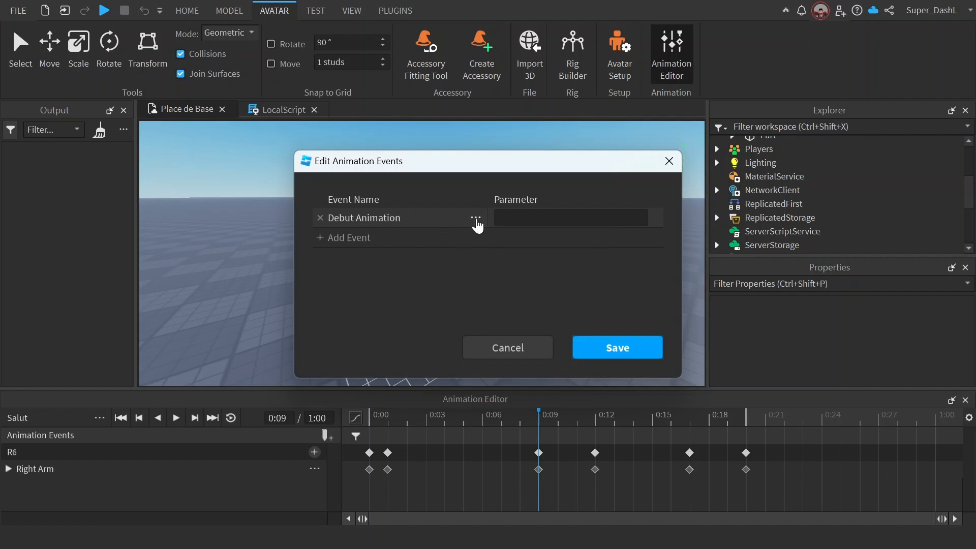
left_click(476, 218)
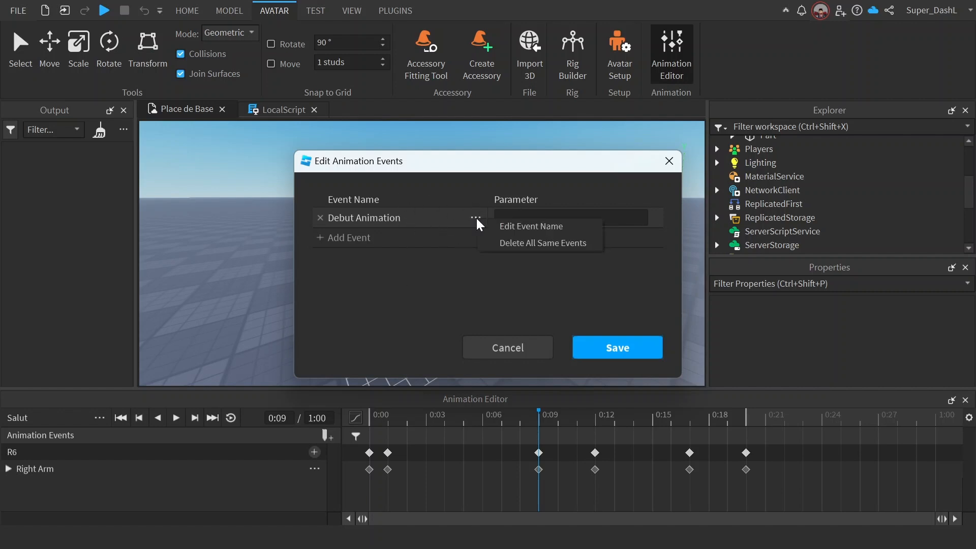
left_click(505, 227)
left_click(475, 201)
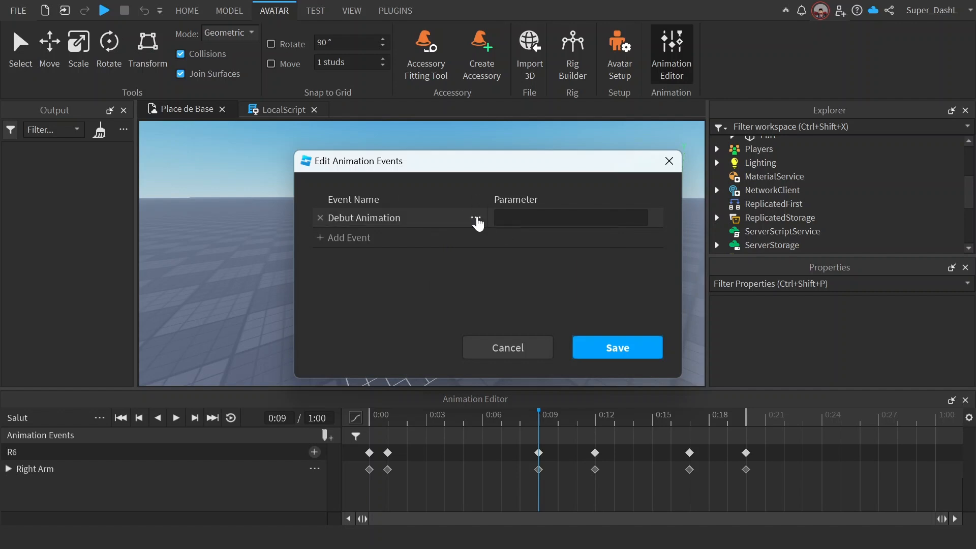
Step: Save the Debut Animation event with an empty parameter at 0:09 on the timeline
left_click(475, 218)
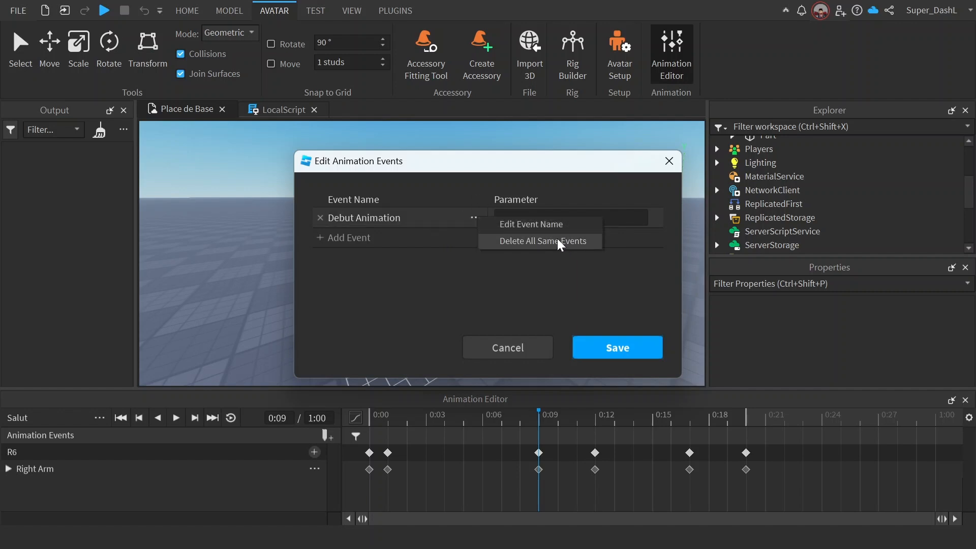
left_click(468, 289)
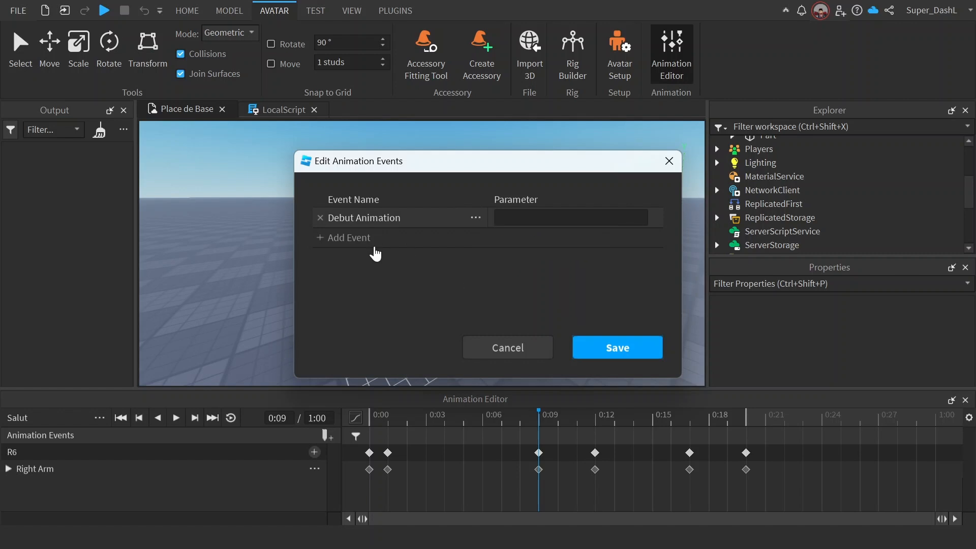
left_click(613, 347)
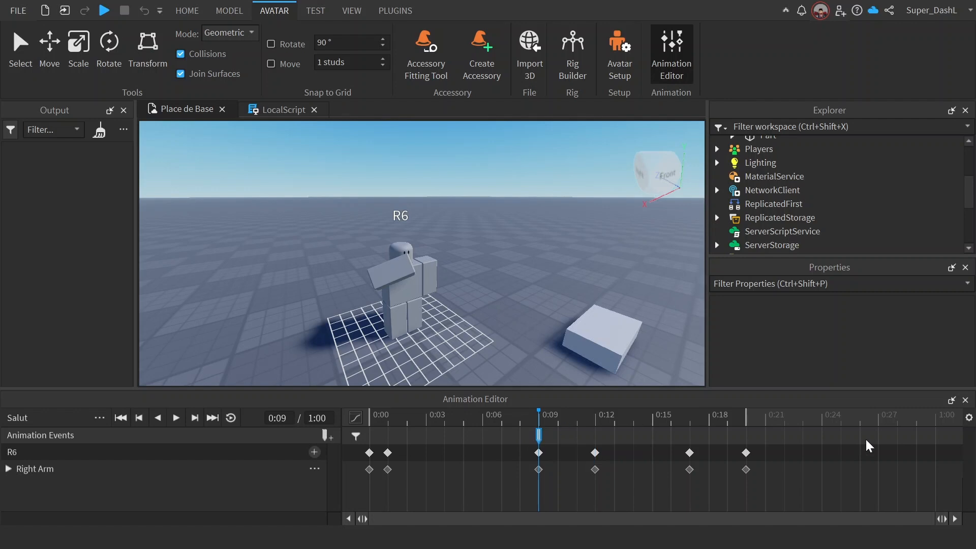
left_click(97, 424)
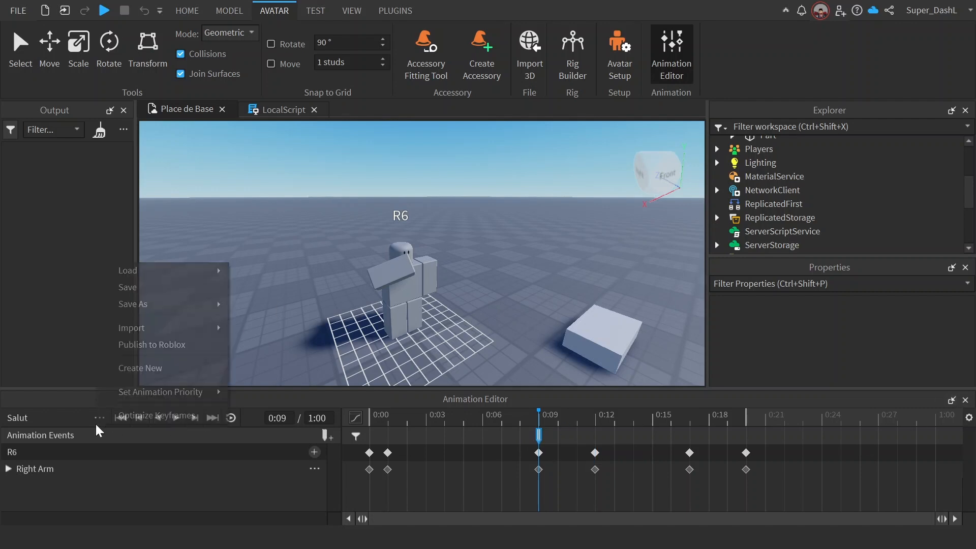
left_click(96, 421)
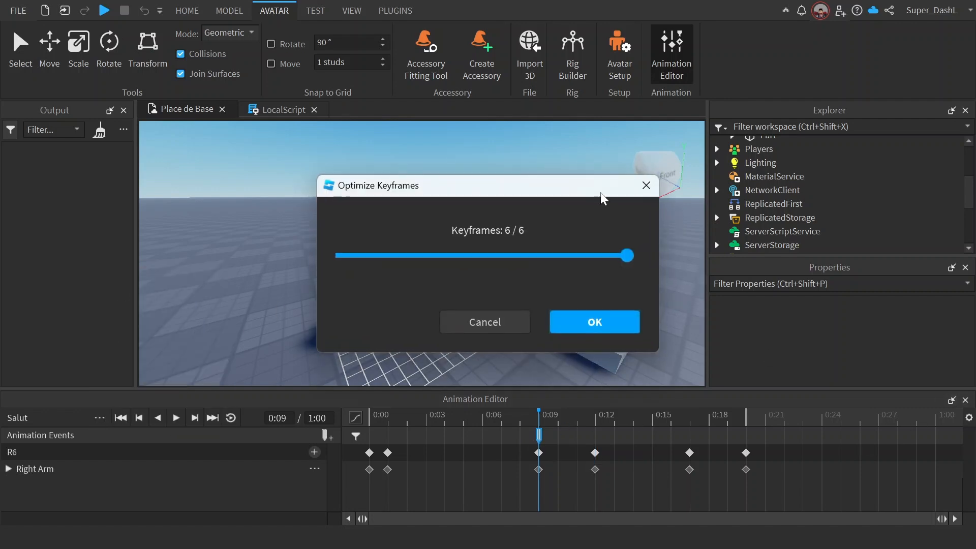
left_click(646, 185)
left_click(99, 420)
left_click(97, 420)
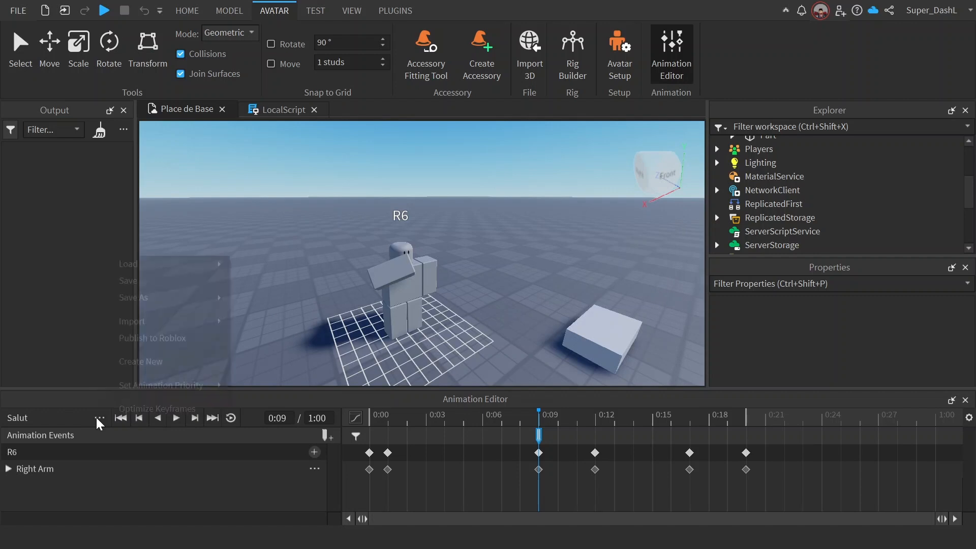
Step: Publish the Salut animation to Roblox as a development item and copy its new asset ID
left_click(97, 419)
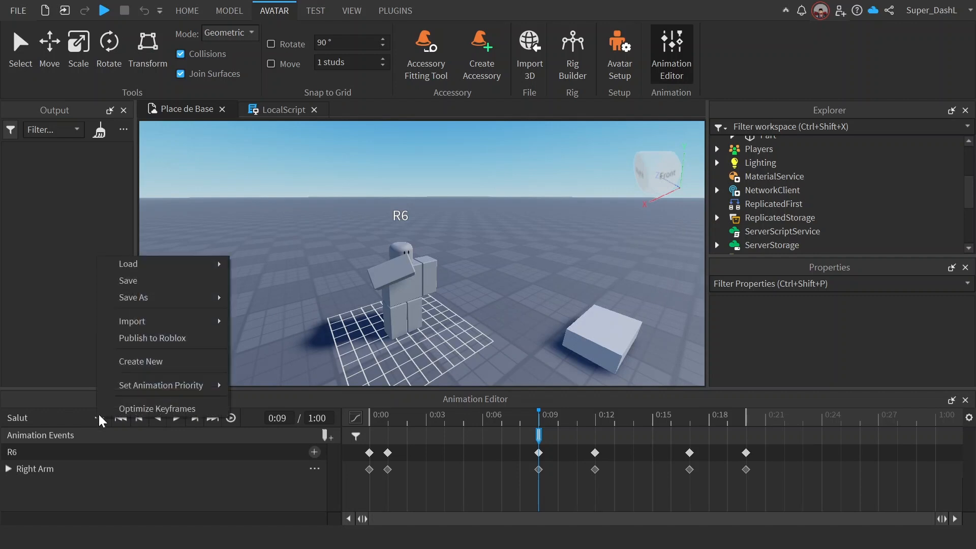
left_click(146, 344)
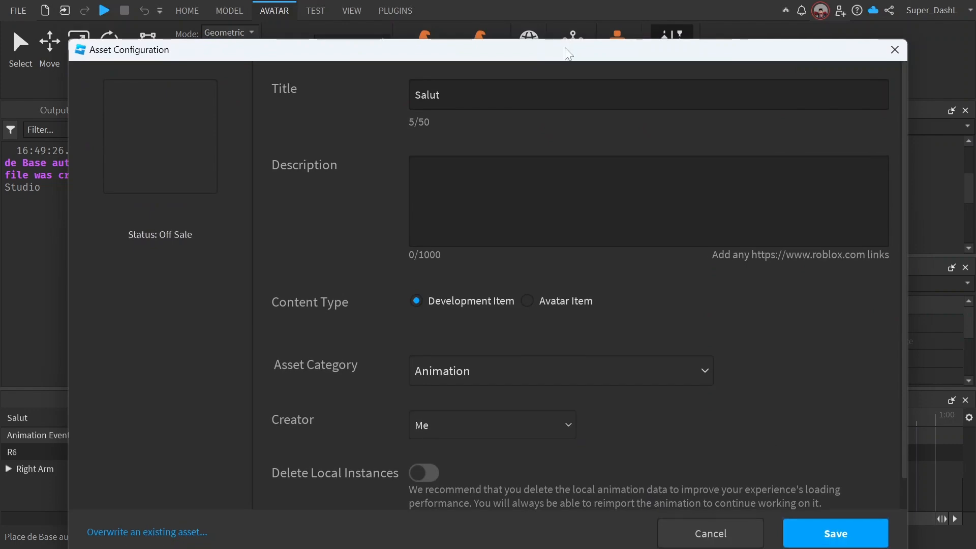
left_click(812, 500)
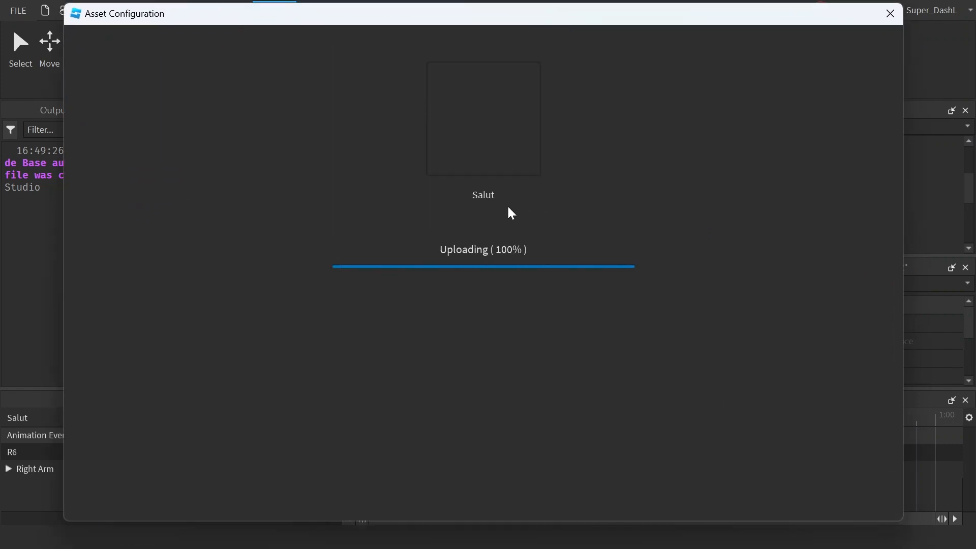
left_click(519, 218)
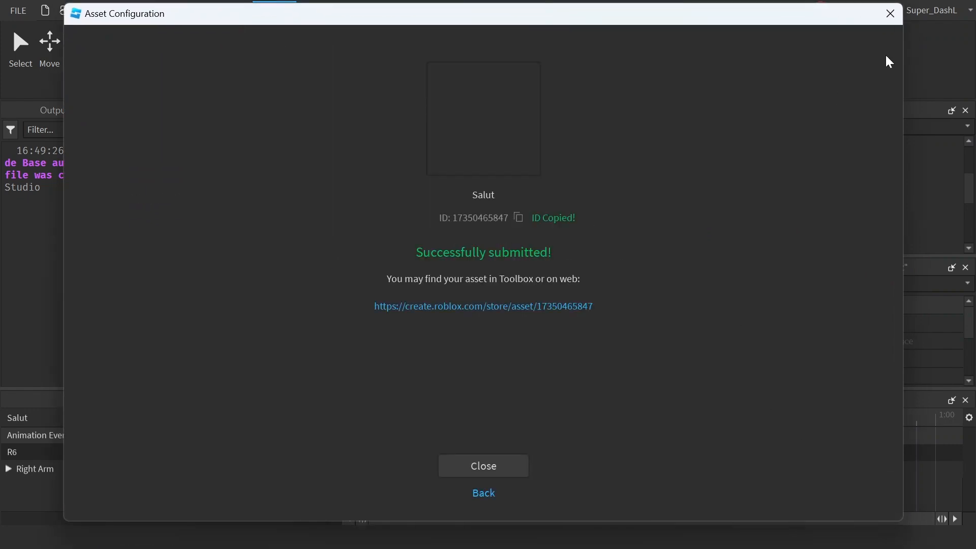
left_click(890, 13)
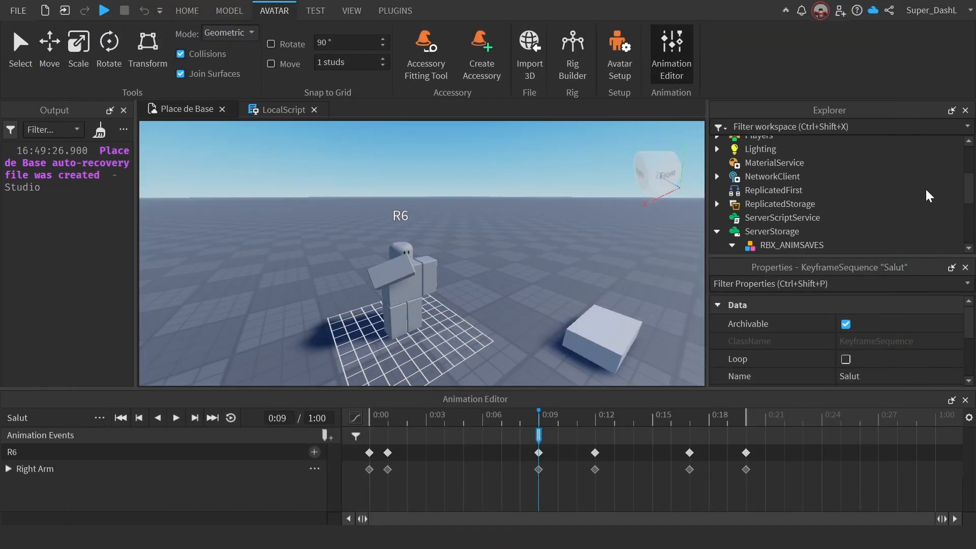
left_click(717, 204)
left_click(756, 218)
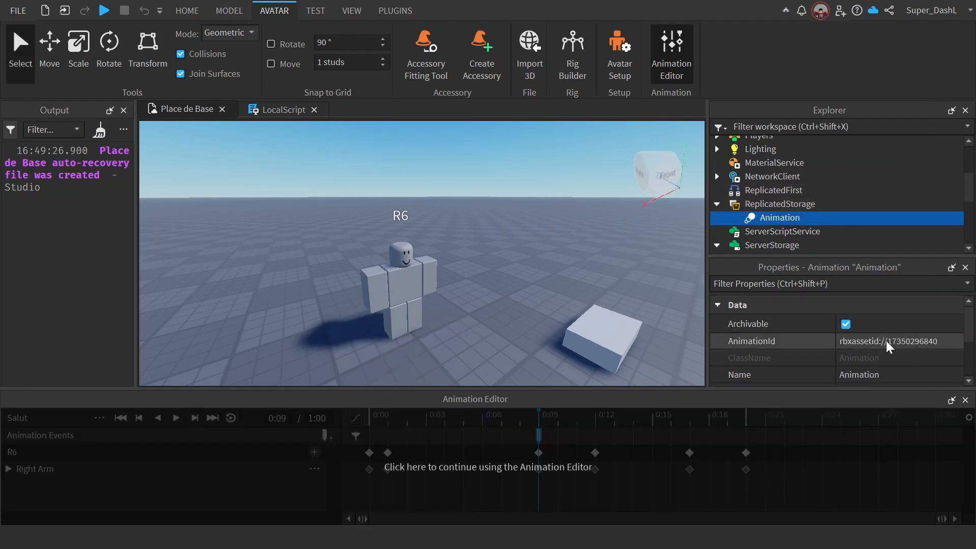
left_click(888, 343)
key("BackSpace")
key("ctrl+v")
key("Return")
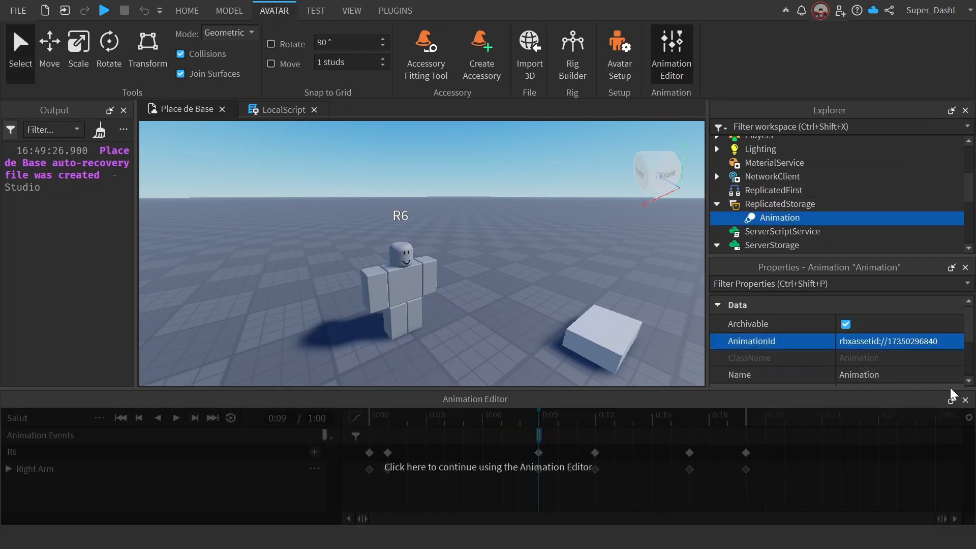
left_click(965, 400)
left_click(717, 203)
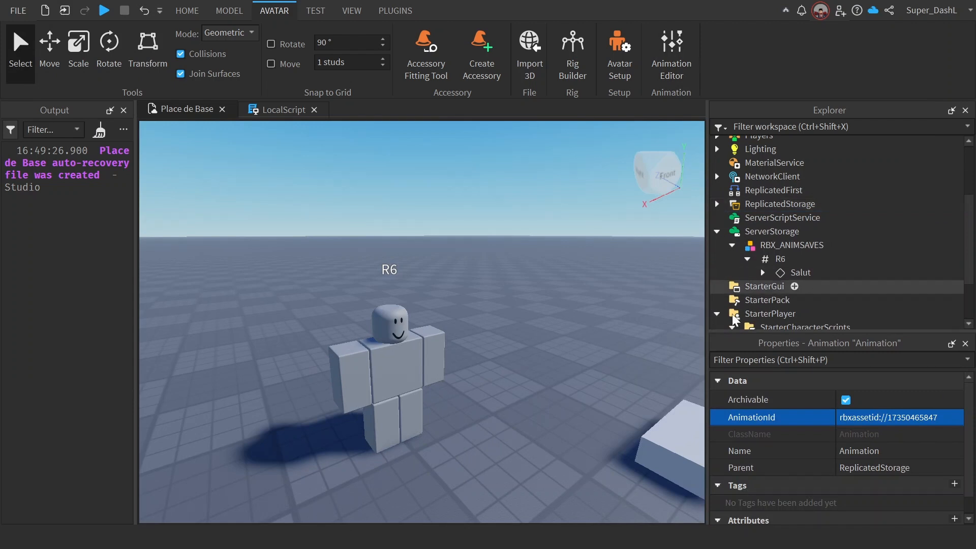
Step: Add a GetMarkerReachedSignal() call on Animation_Salut at line 15 of the LocalScript
left_click(285, 110)
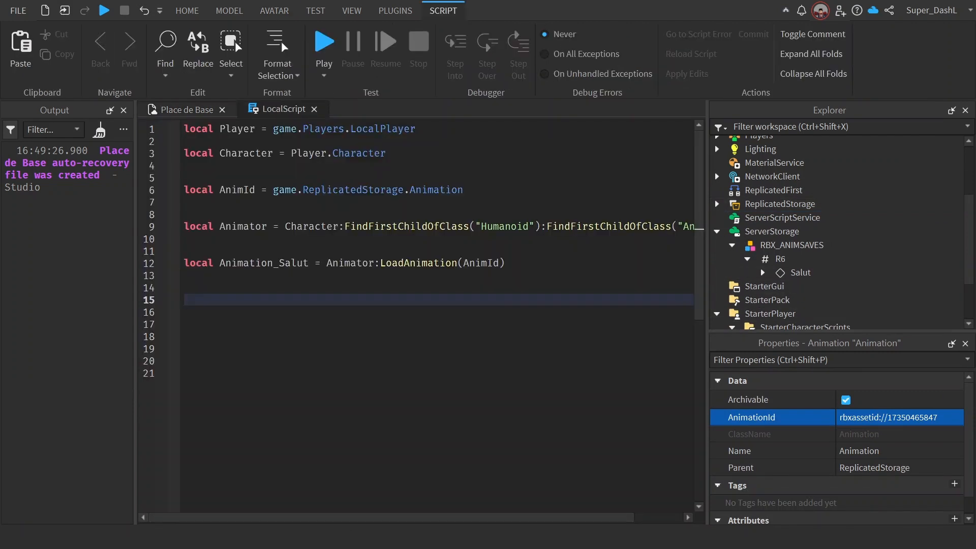
type("Ani")
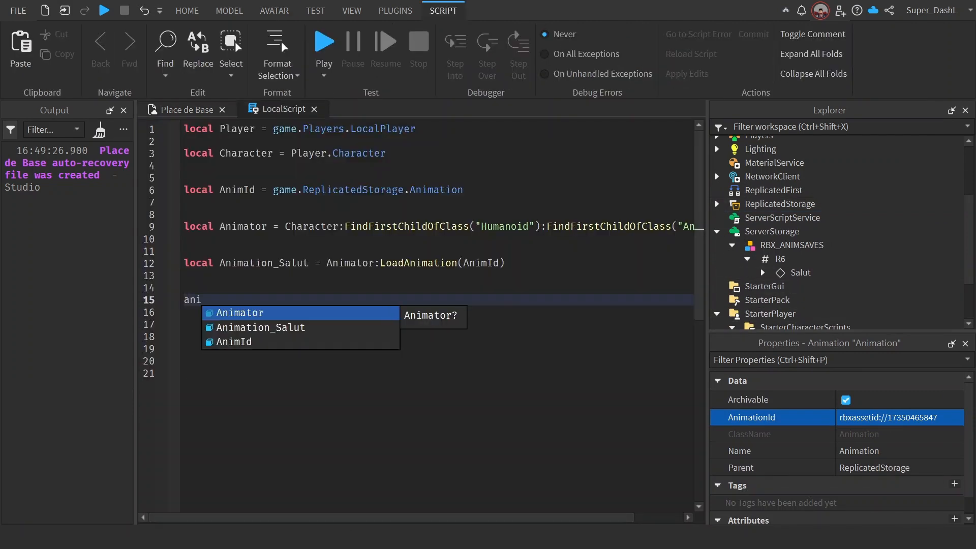
key("Down")
key("Tab")
type(":re")
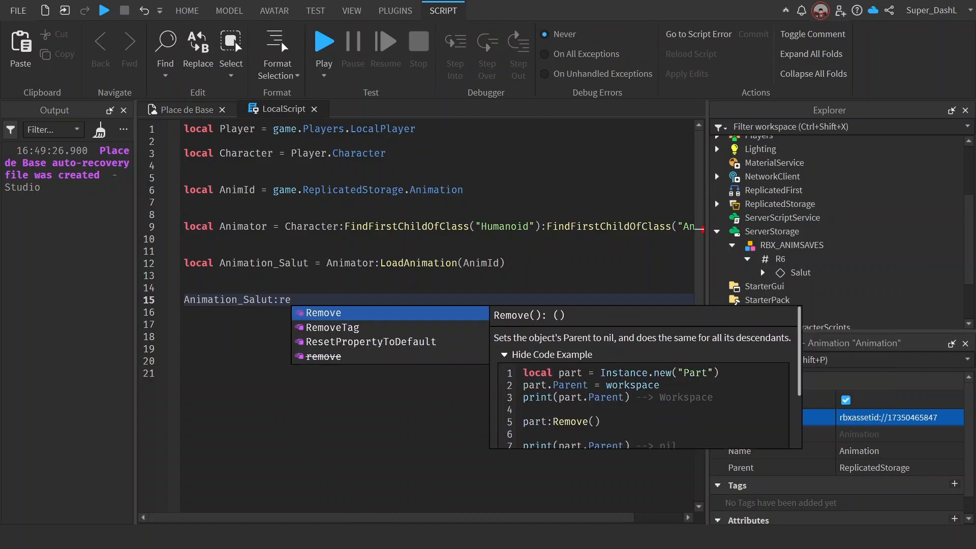
key("Down")
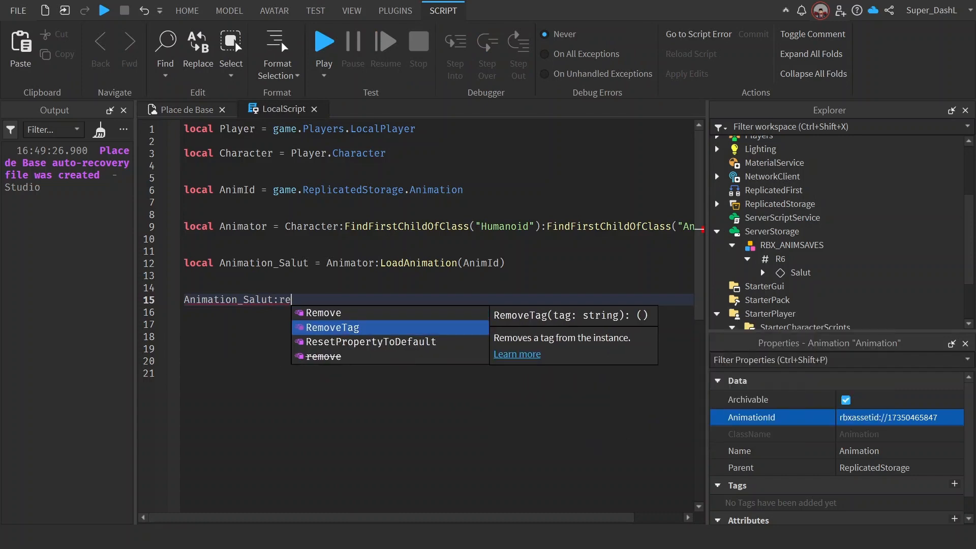
key("Up")
type("a")
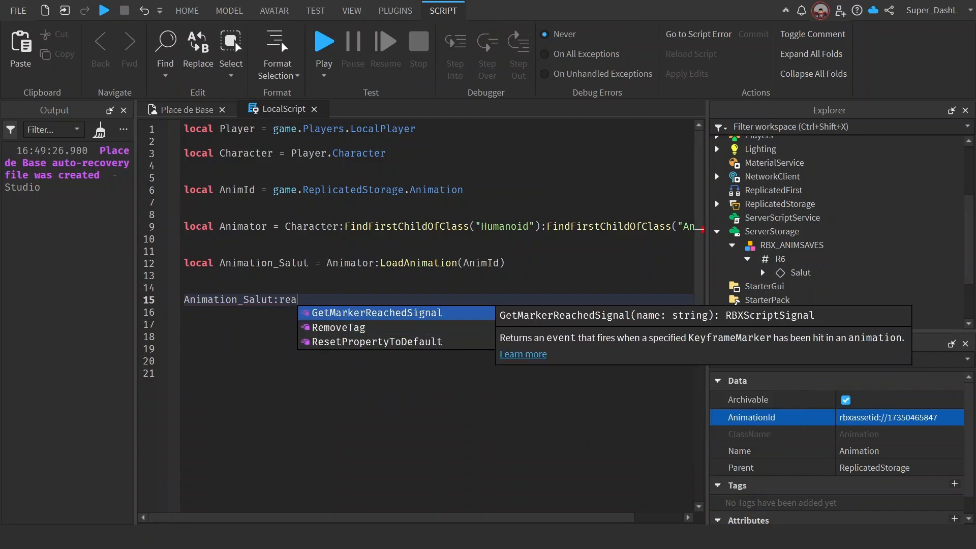
key("Tab")
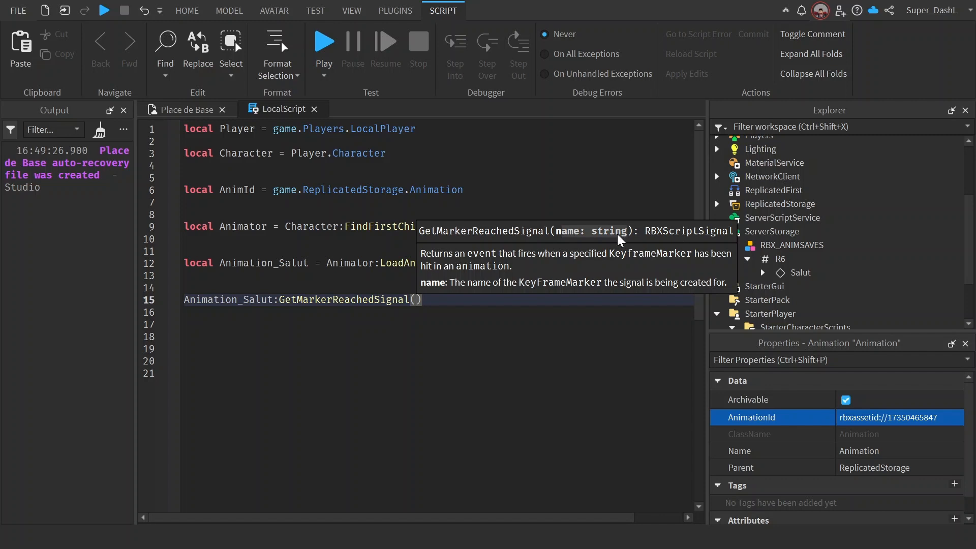
Step: Enter "Debut Animation" as the marker name argument of GetMarkerReachedSignal
type("\"")
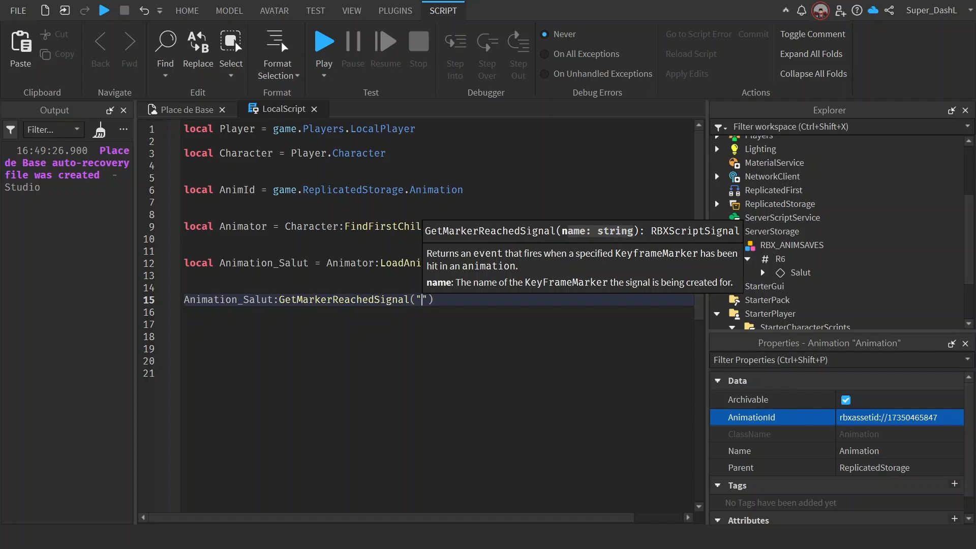
type("Debtu")
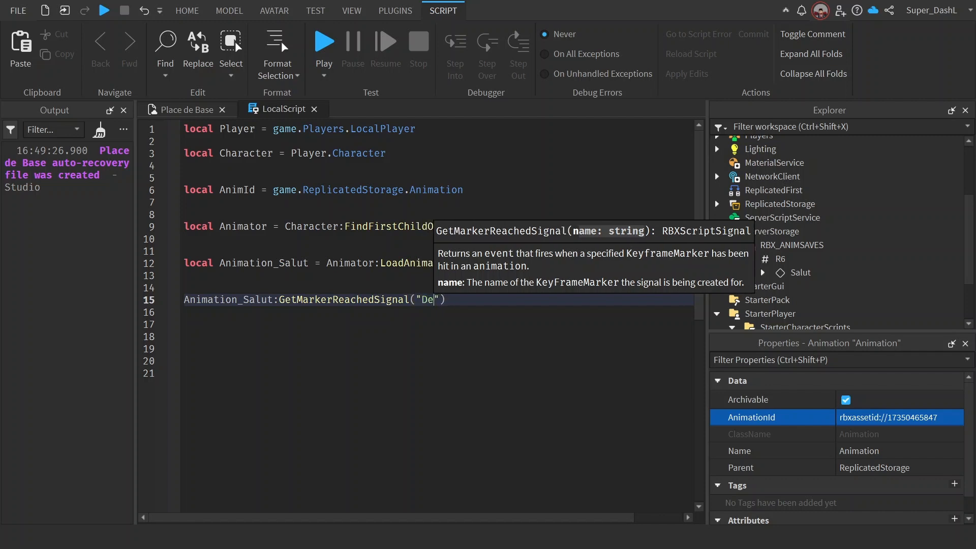
key("BackSpace")
key("BackSpace")
type("ut A")
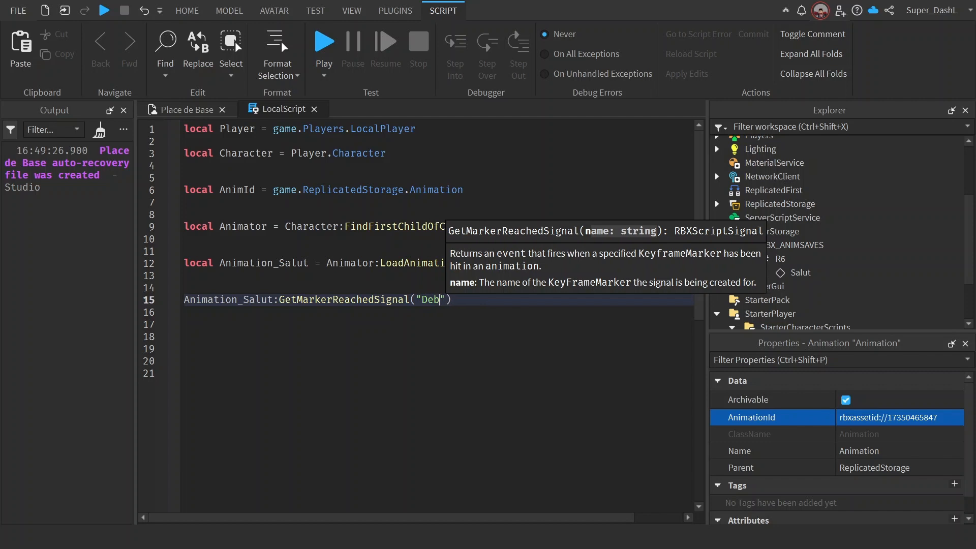
type("nimai")
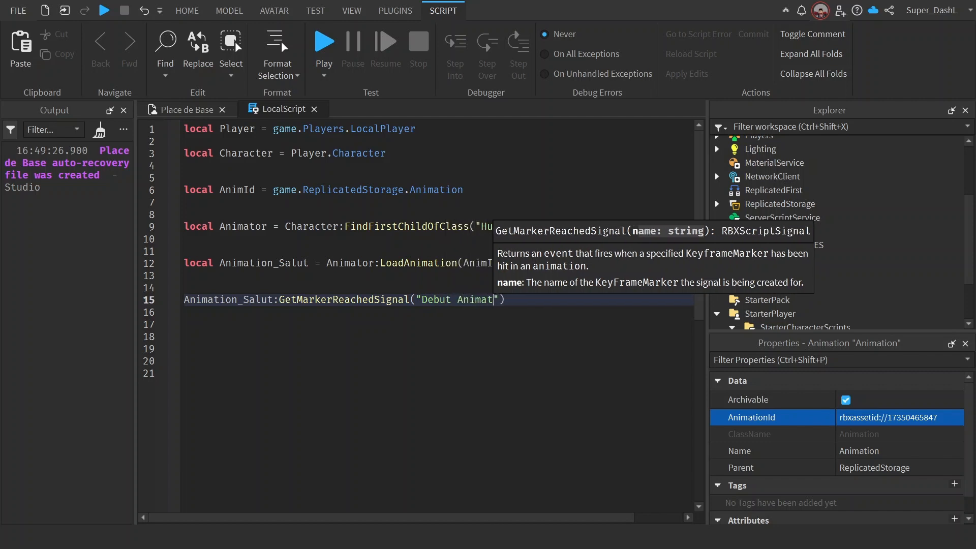
type("ion")
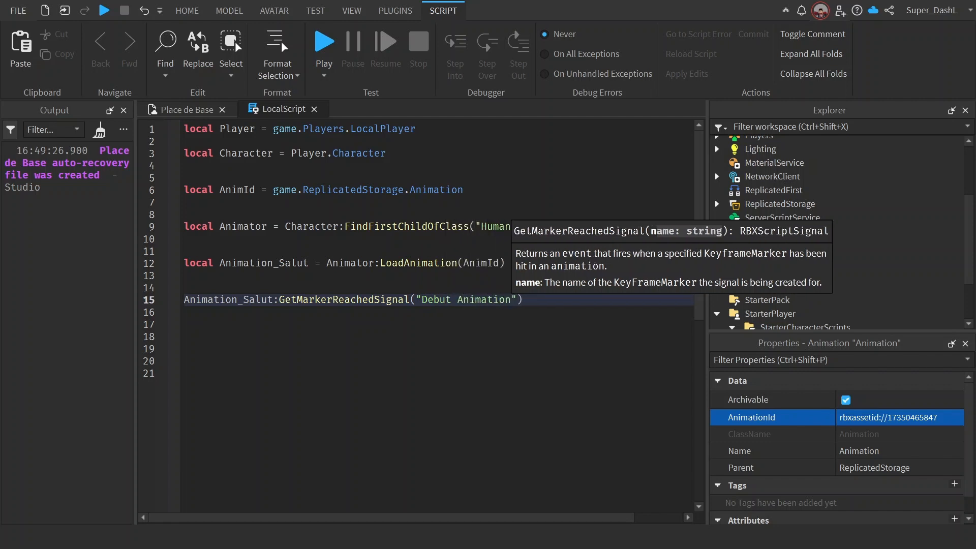
left_click(469, 299)
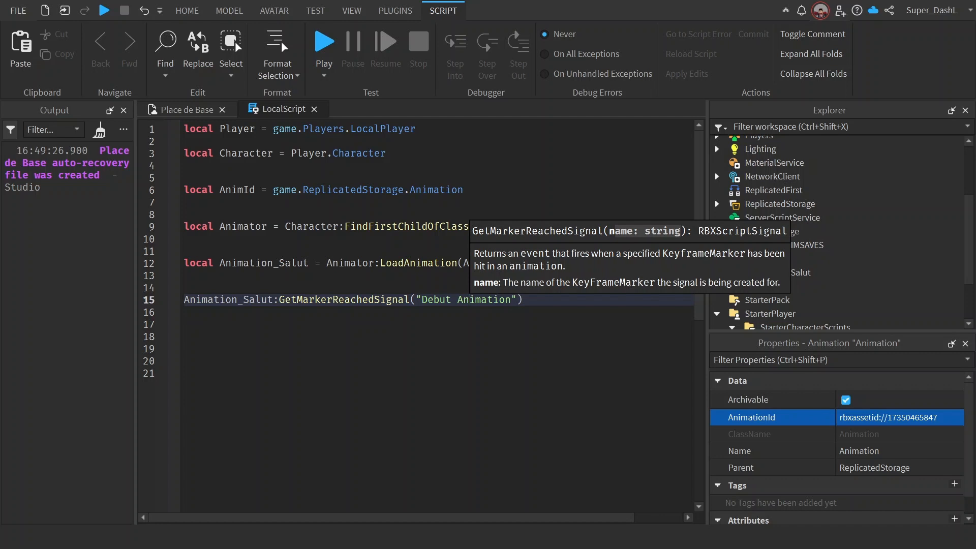
left_click(517, 299)
left_click(523, 300)
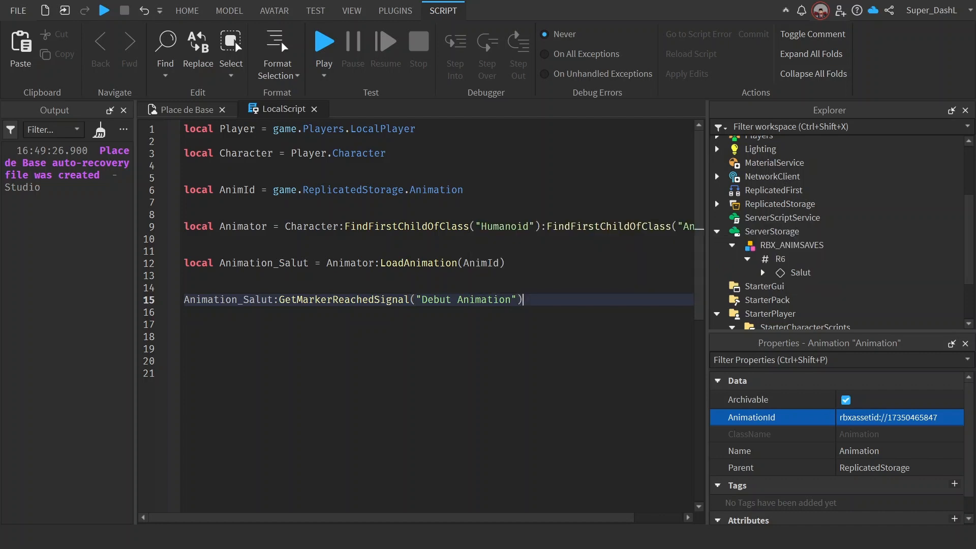
Step: Chain an empty :Connect() call onto the Debut Animation marker signal and add blank lines below it
type(":")
key("Tab")
type("(f")
key("End")
key("Return")
key("Return")
key("Return")
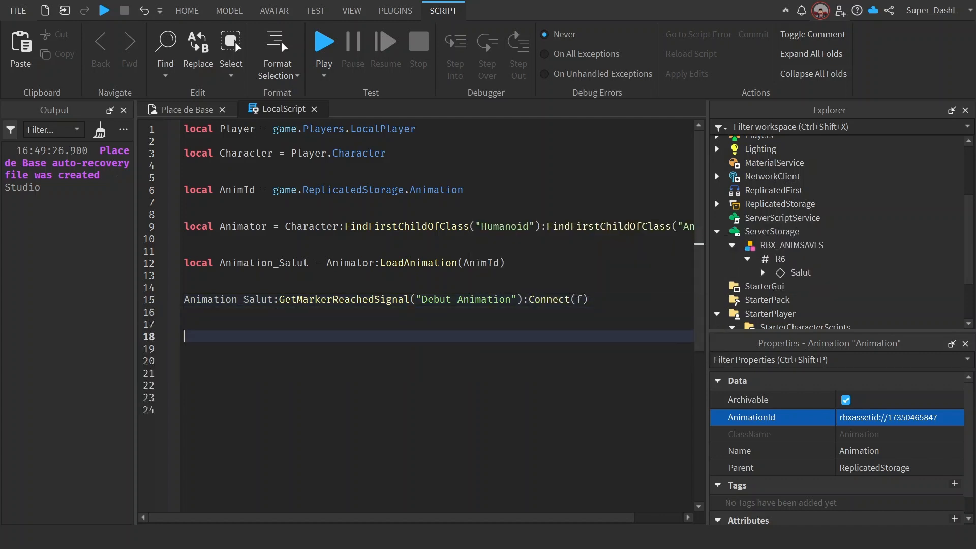
left_click(582, 299)
key("BackSpace")
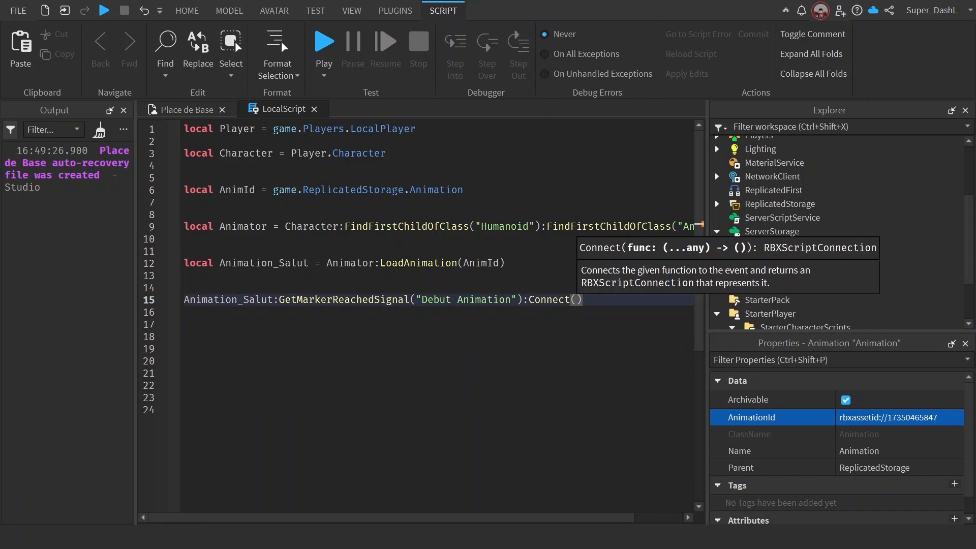
key("End")
key("Return")
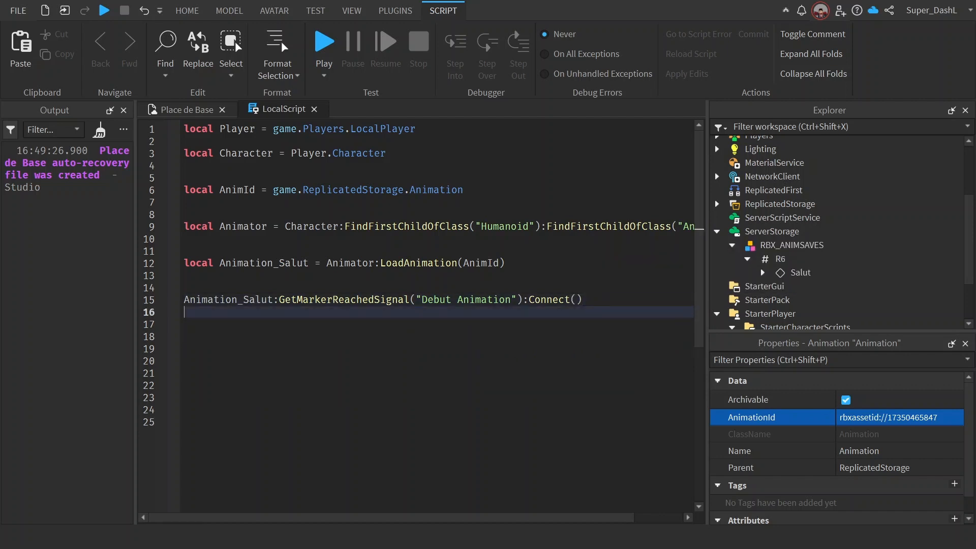
Step: Insert an anonymous function() block closed by end inside the Connect call, with blank lines in its body
left_click(576, 299)
type("function()")
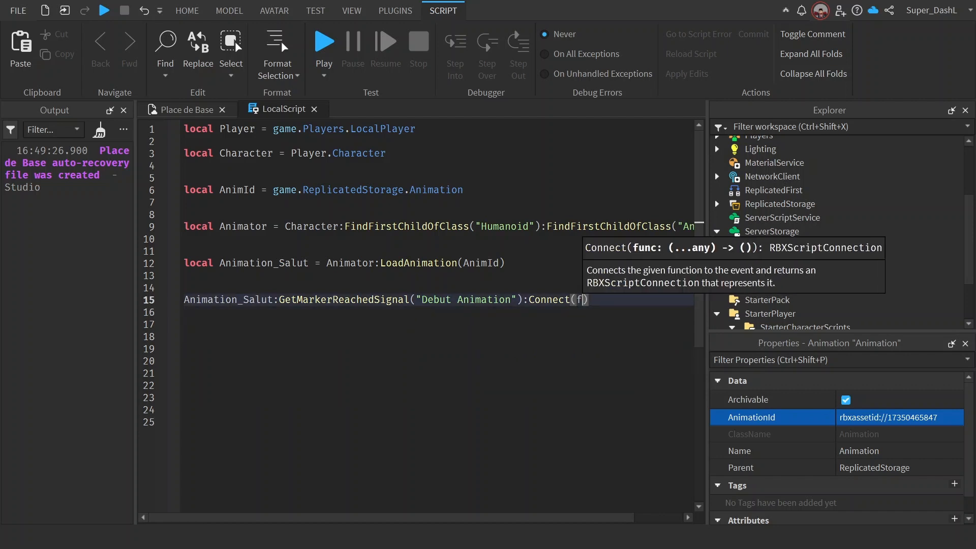
key("Return")
key("Return")
key("Return")
key("Return")
key("Return")
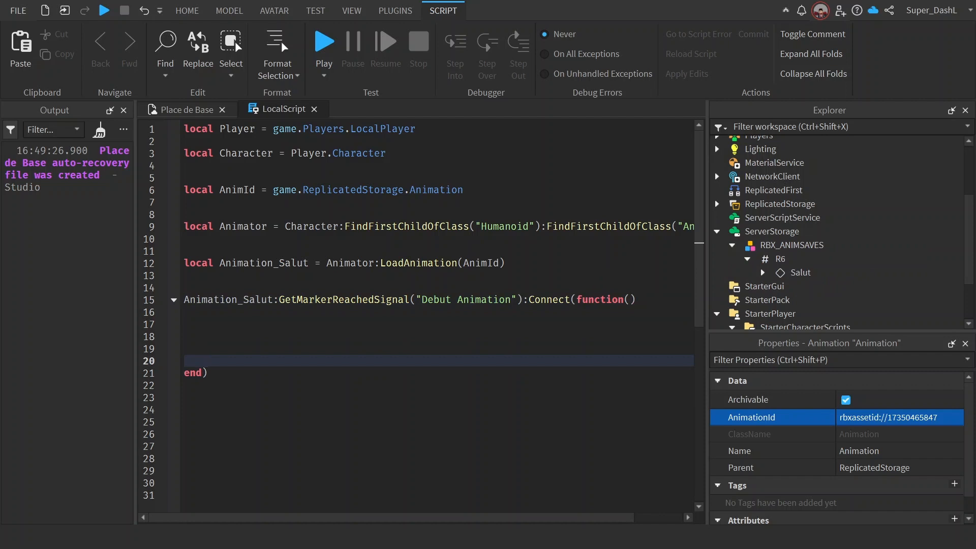
Step: Add print("Début d'animation") as the first line of the connected function's body at line 16
left_click(630, 300)
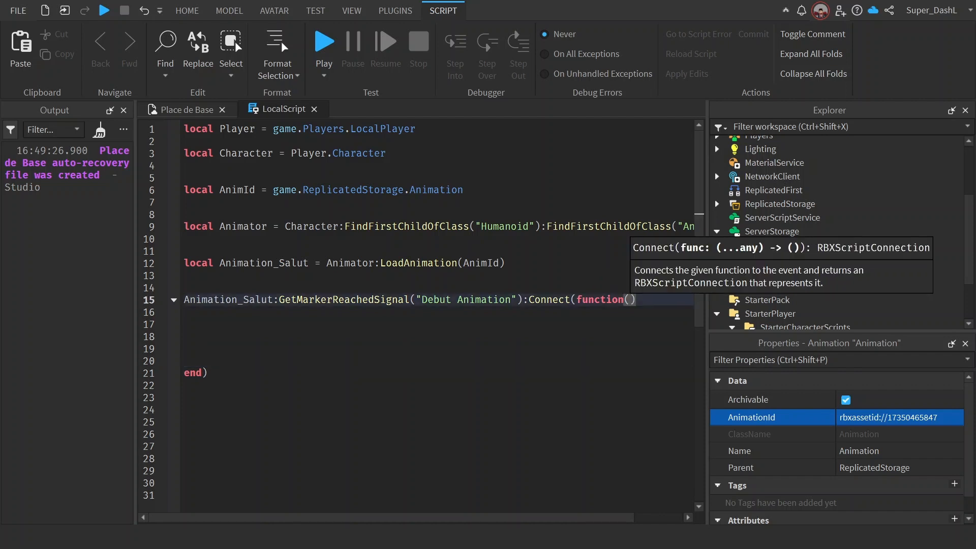
left_click(185, 325)
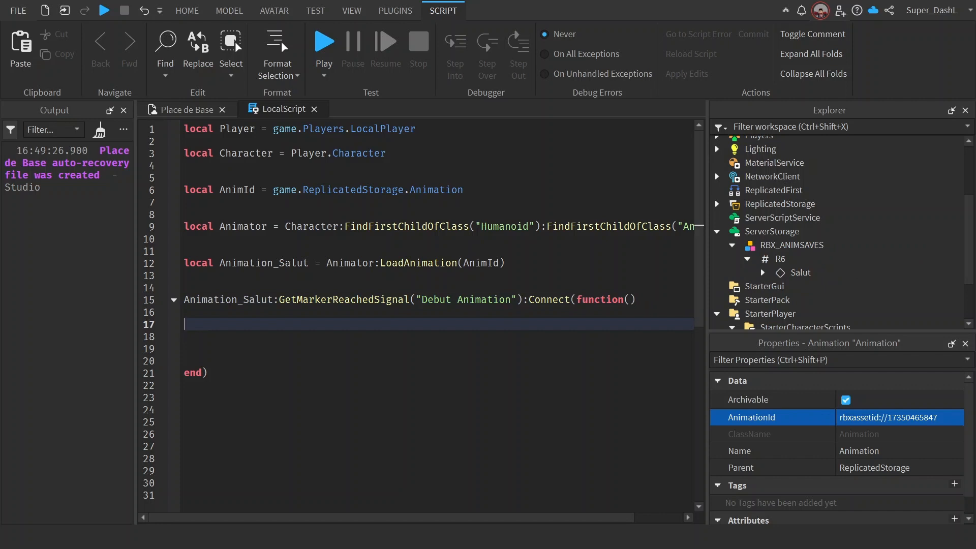
left_click(184, 312)
left_click_drag(185, 338, 185, 313)
left_click(185, 314)
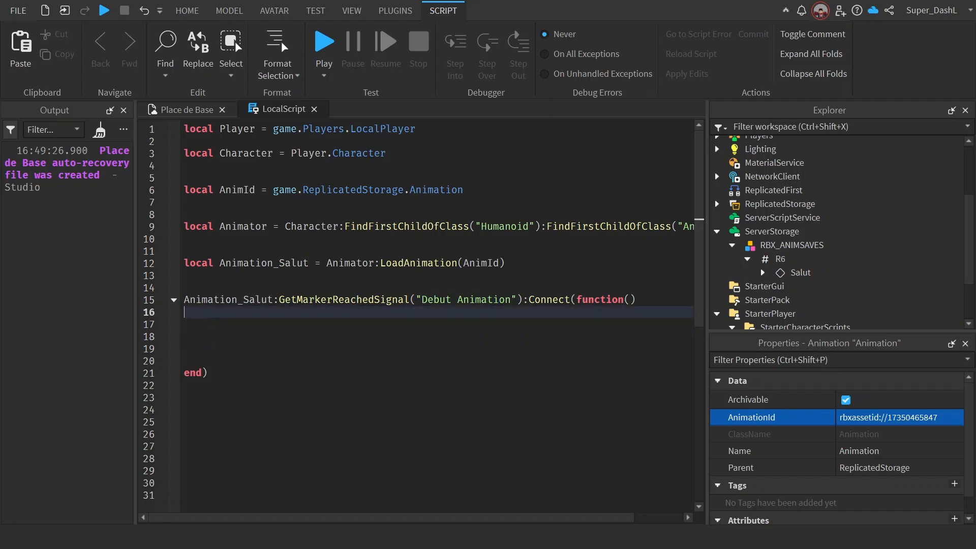
type("print(")
type("\"Début")
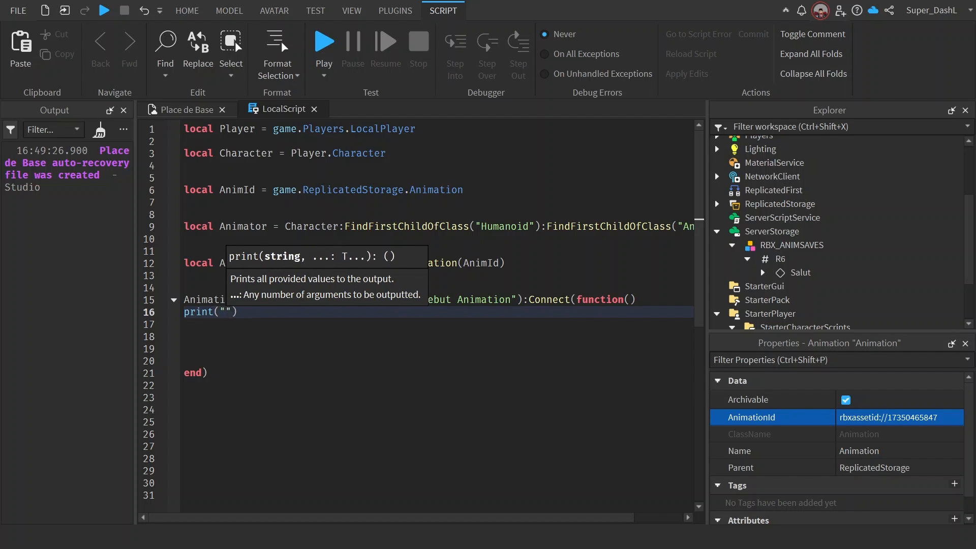
type(" d'anima")
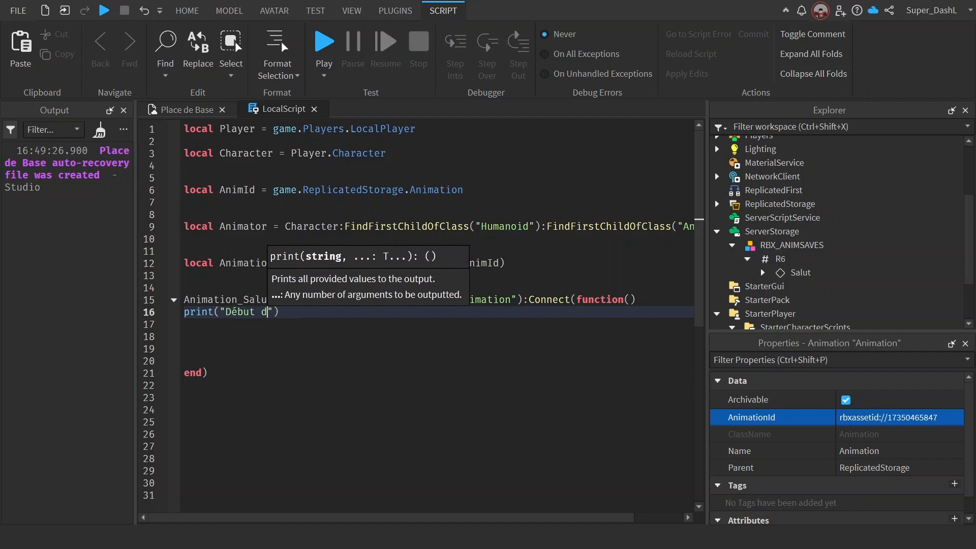
type("tion")
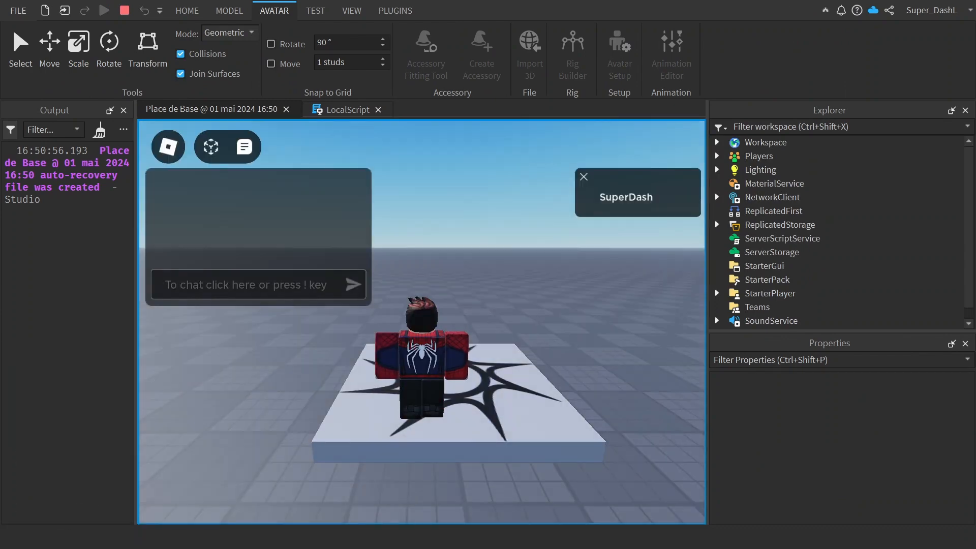
Step: Clear the output, hide the chat, and walk the avatar to the part beside the R6 rig in the playtest
left_click(105, 133)
left_click(243, 157)
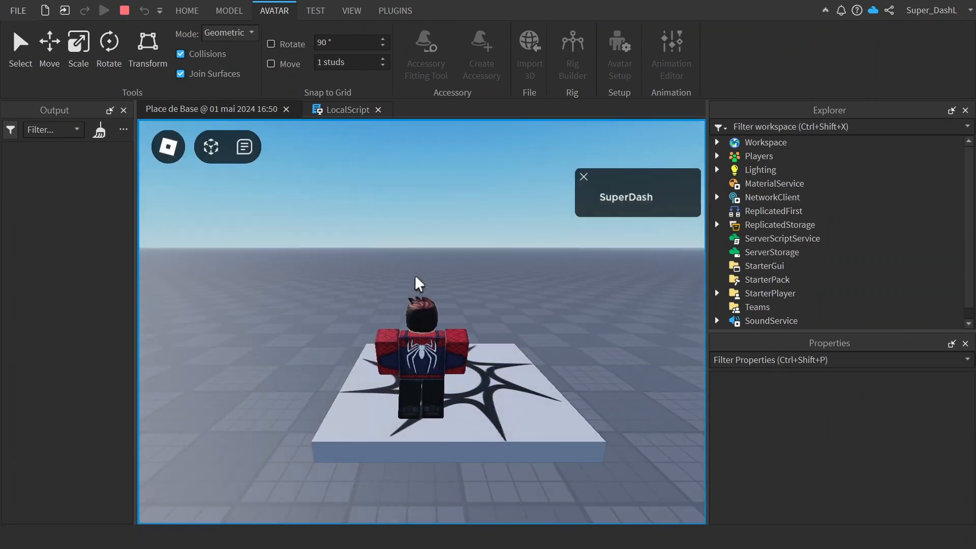
right_click_drag(415, 277, 415, 277)
key("d")
key("w")
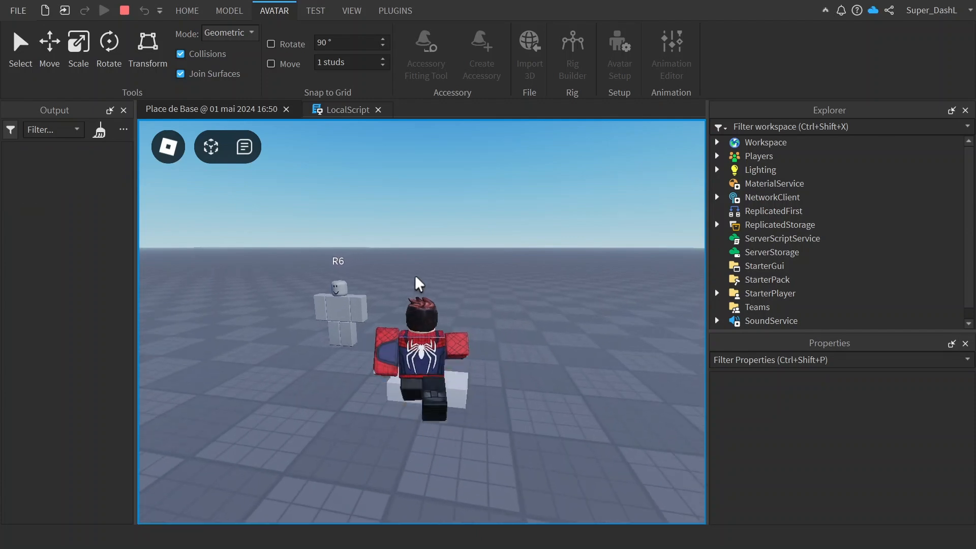
key("s")
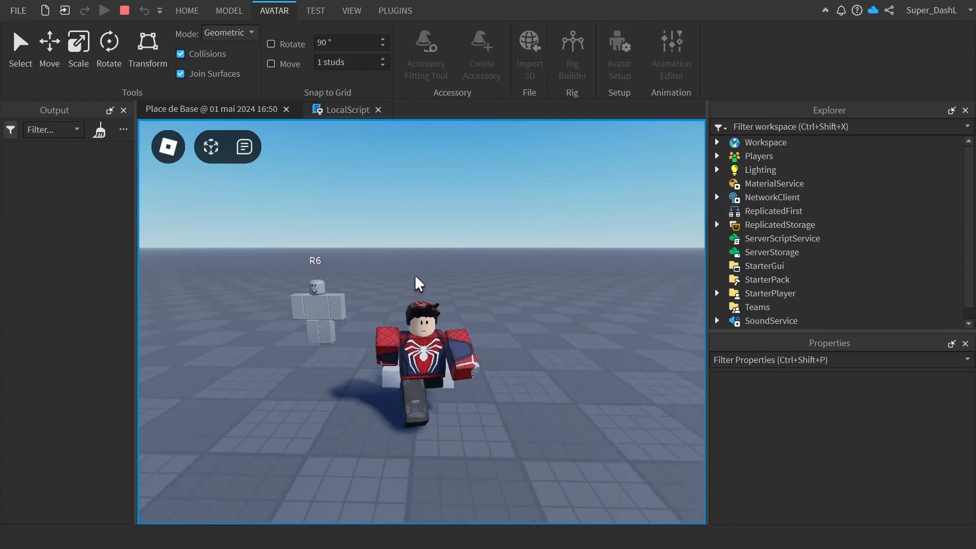
Step: Stop the playtest and return to the LocalScript code
left_click(321, 109)
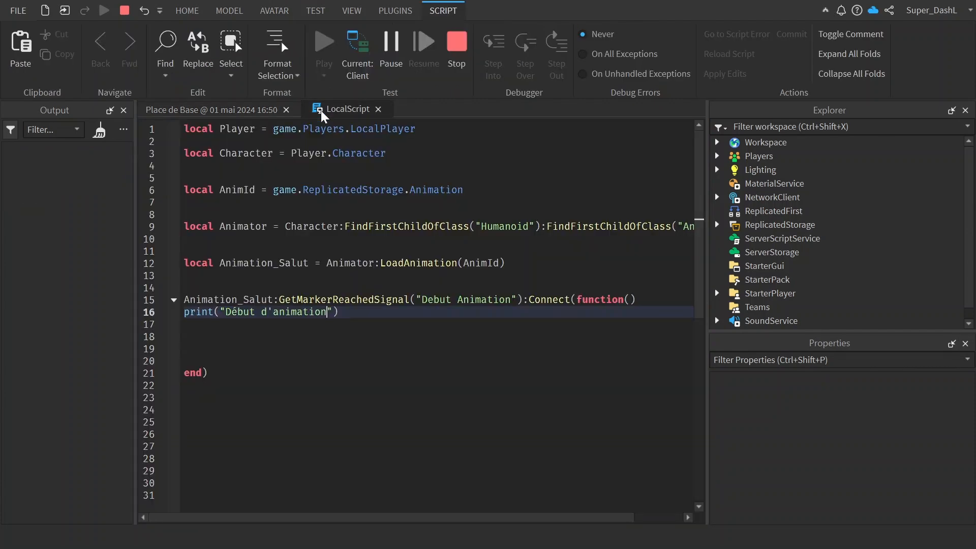
left_click(452, 70)
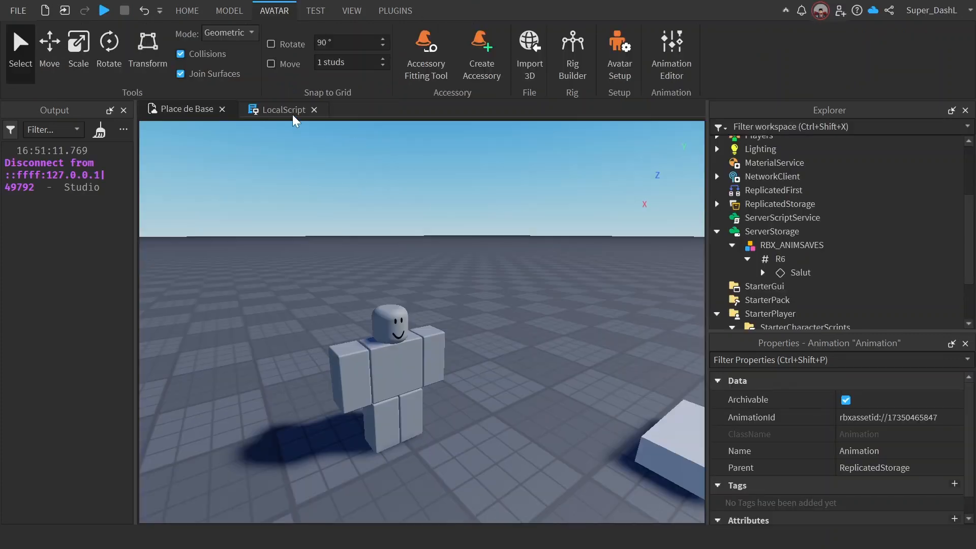
left_click(255, 107)
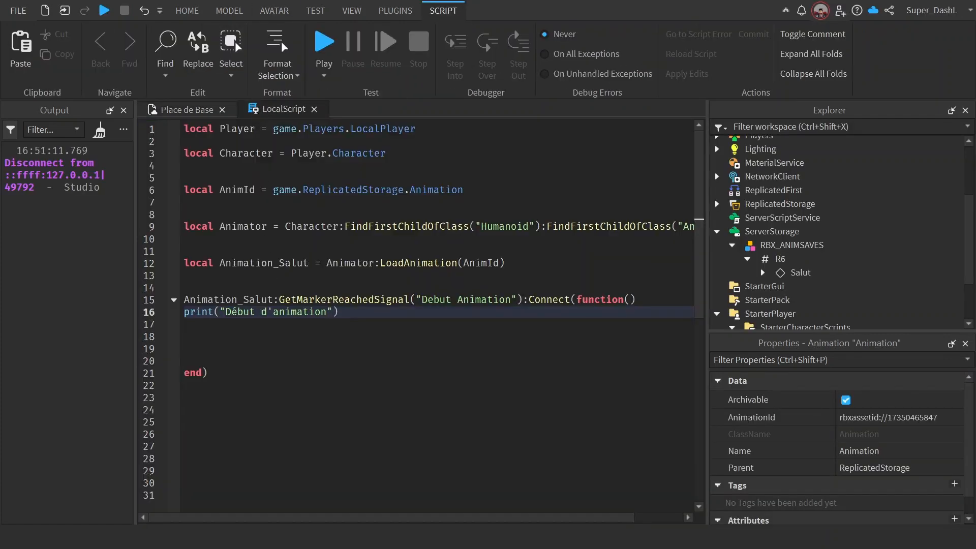
Step: Start a workspace.Part.Touched event reference on line 24, two blank lines below the marker function's end
left_click(209, 373)
key("Return")
key("Return")
key("Return")
type("workspace.")
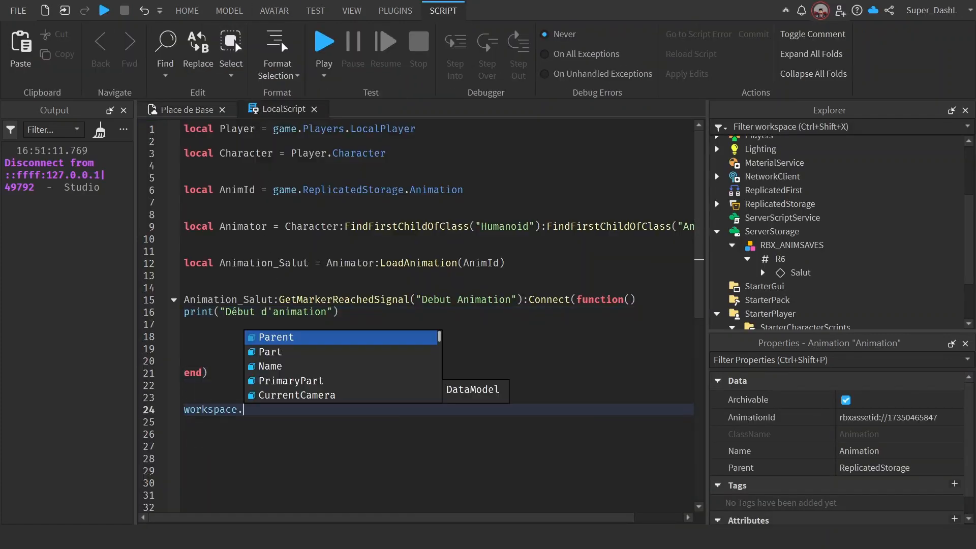
type("P")
key("Tab")
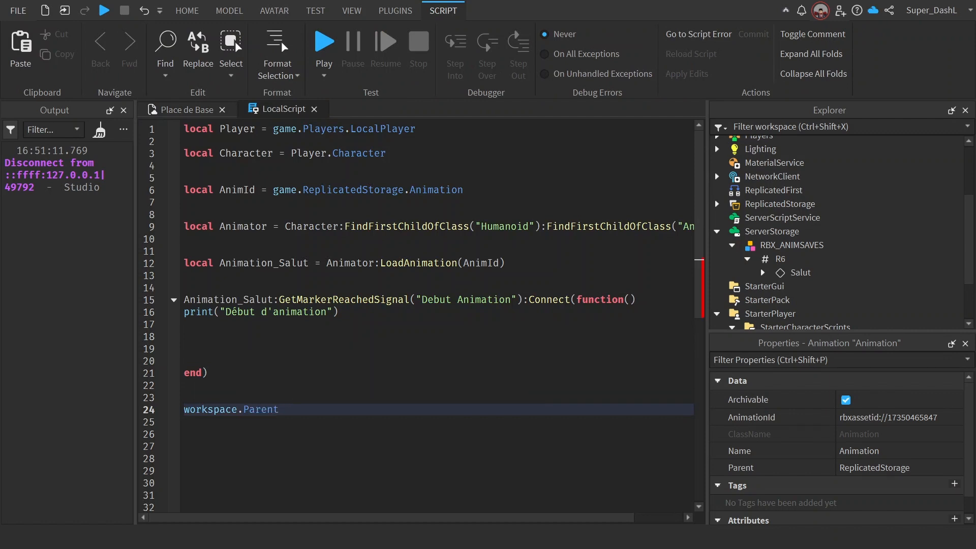
key("BackSpace")
key("BackSpace")
key("BackSpace")
key("BackSpace")
key("BackSpace")
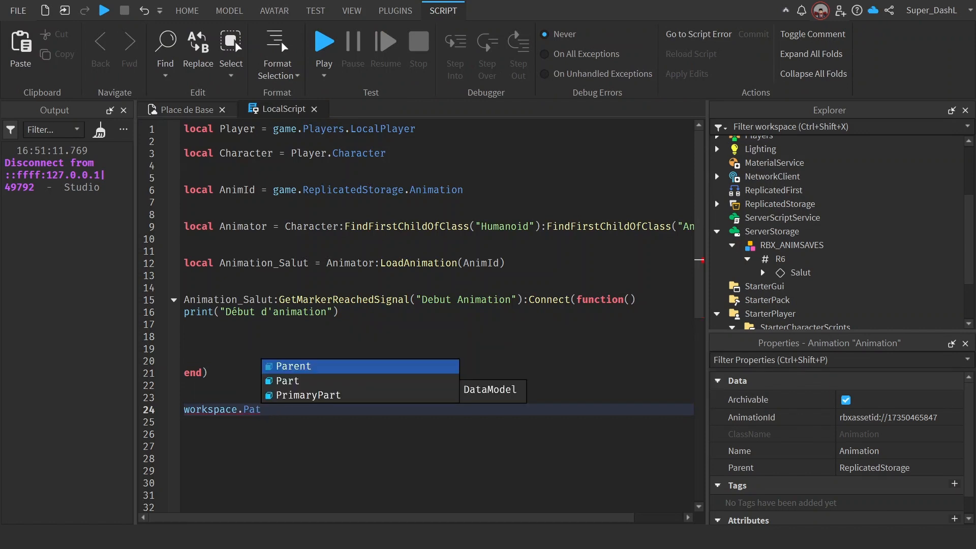
key("Down")
key("Tab")
type(".Touched:")
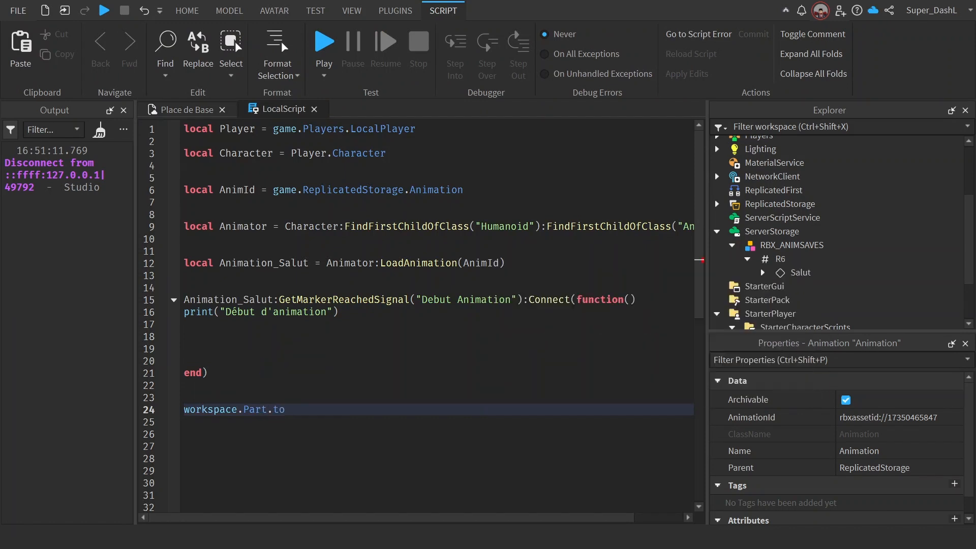
Step: Chain a :Connect() call with a function block onto the part's Touched event, leaving blank lines in its body
key("Tab")
type("function(")
key("Tab")
key("Return")
key("Return")
key("Return")
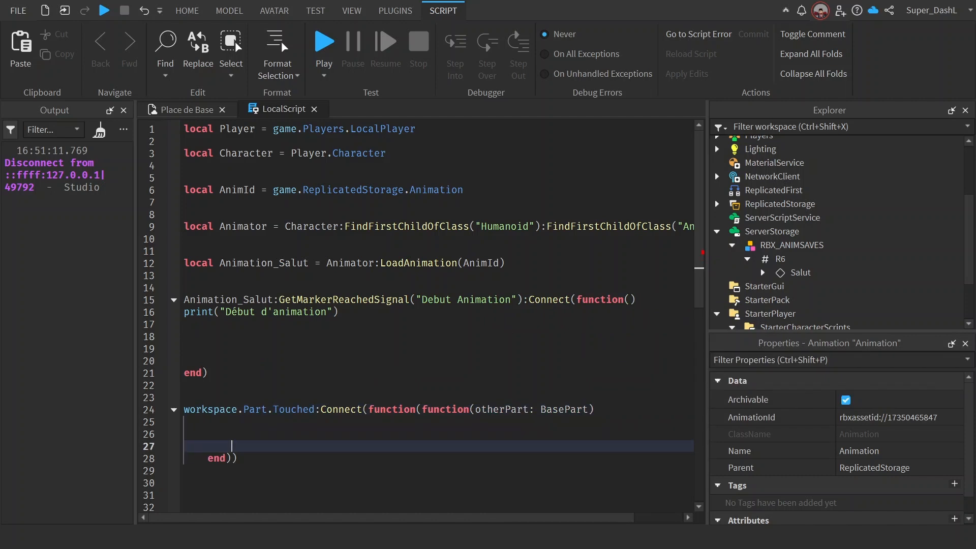
Step: Clean up the Touched connection to a single function() with no parameters, closed by an unindented end and one parenthesis
left_click(207, 459)
key("BackSpace")
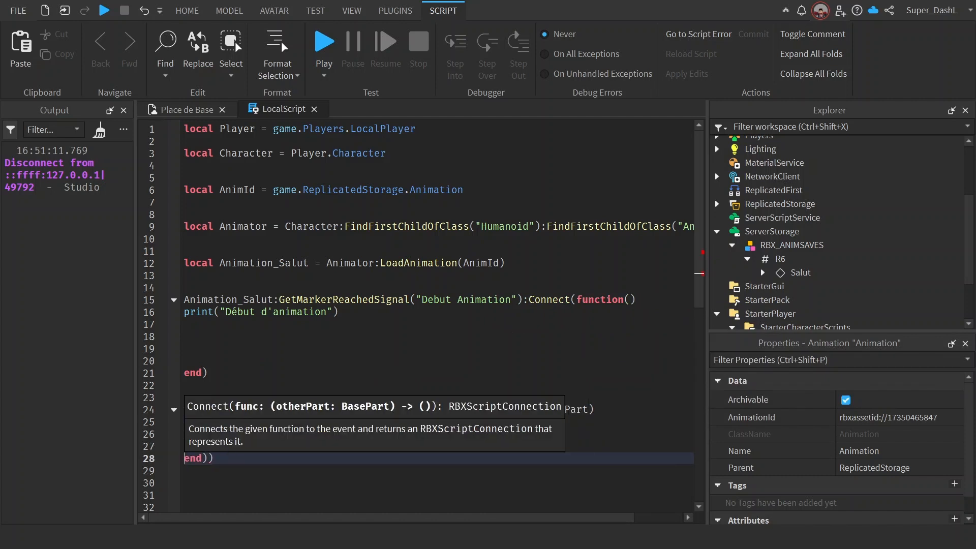
key("End")
key("BackSpace")
left_click_drag(594, 409, 422, 409)
type(")")
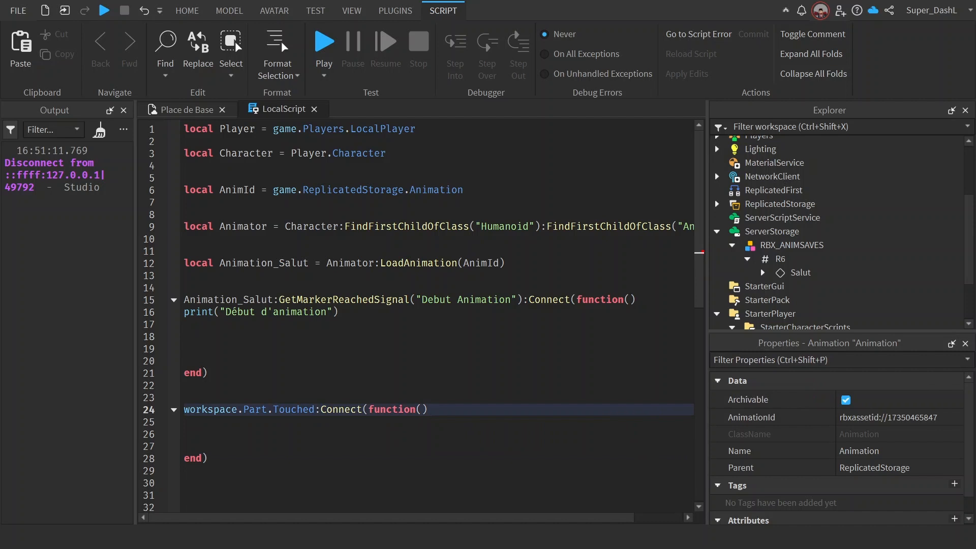
Step: Add the parameter hit to the Touched function and insert an extra blank line in its body
key("Left")
type("hit")
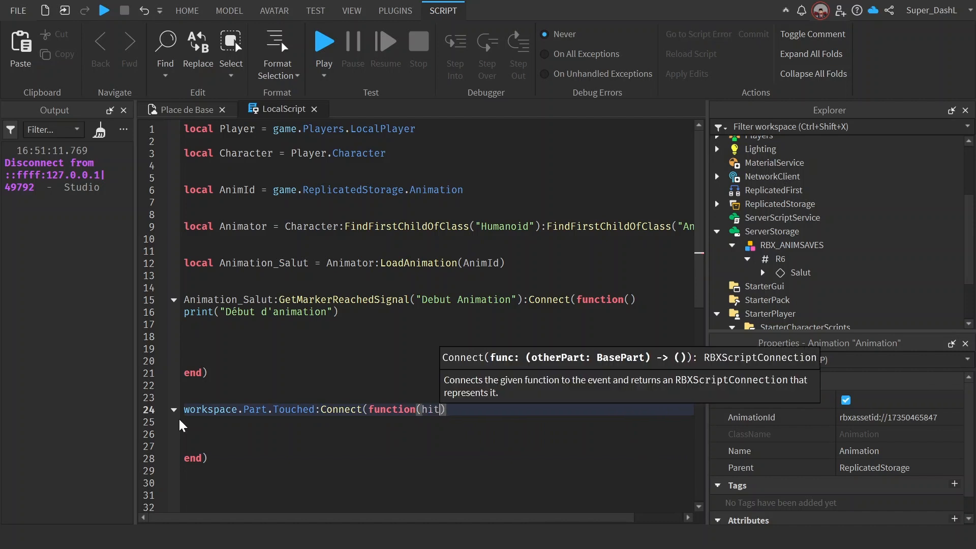
key("Down")
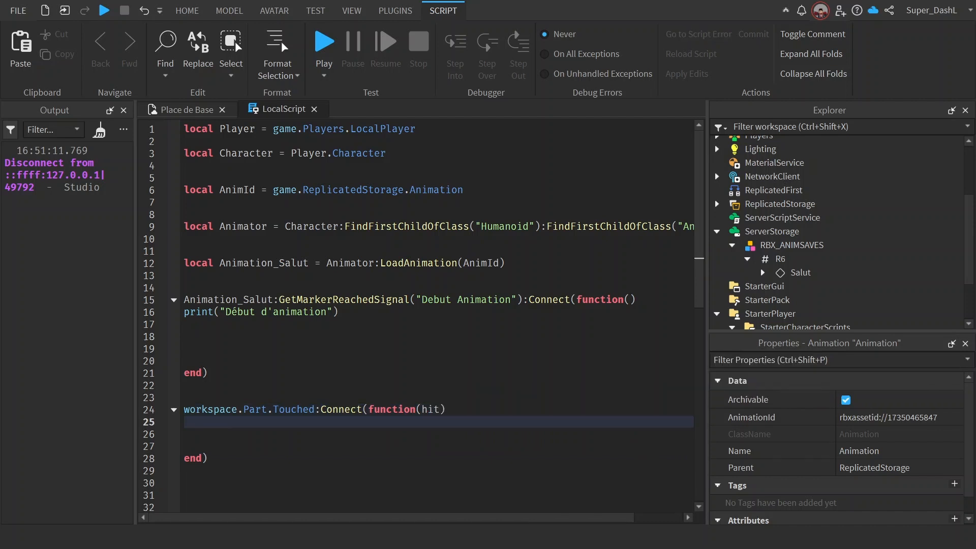
key("Return")
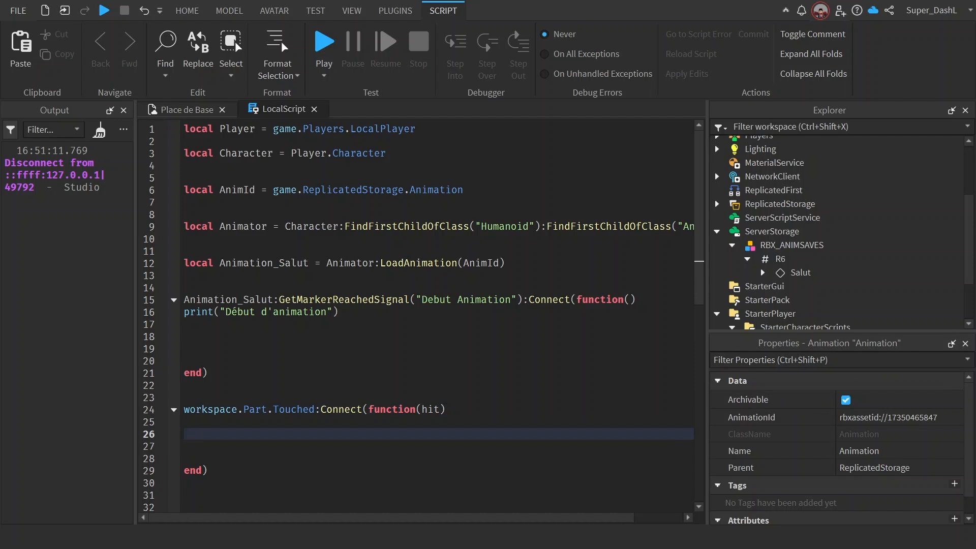
Step: Write the condition if hit.Parent:WaitForChild("Humanoid") then on line 26, opening an if block inside the Touched function
type("if hit.^print(")
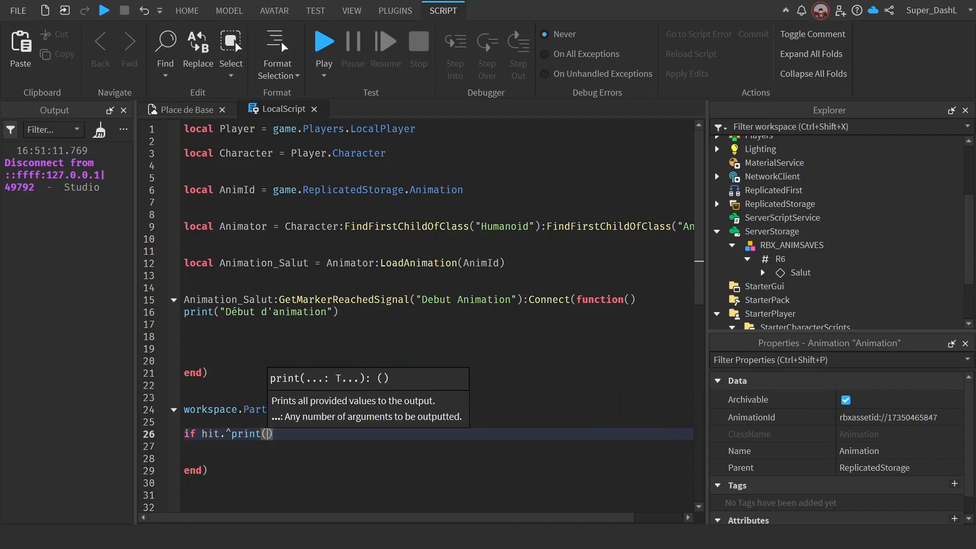
key("BackSpace")
key("BackSpace")
type("Parent")
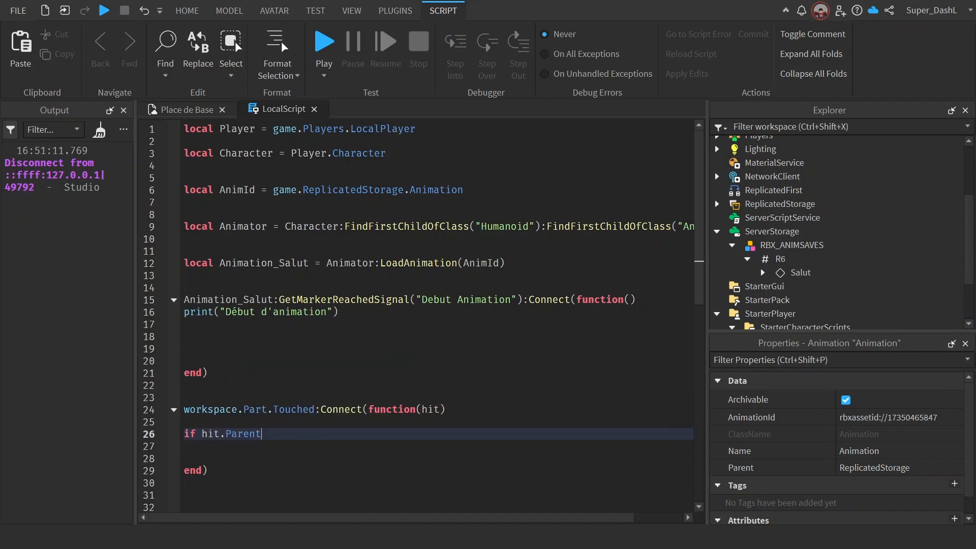
type(":w")
key("Tab")
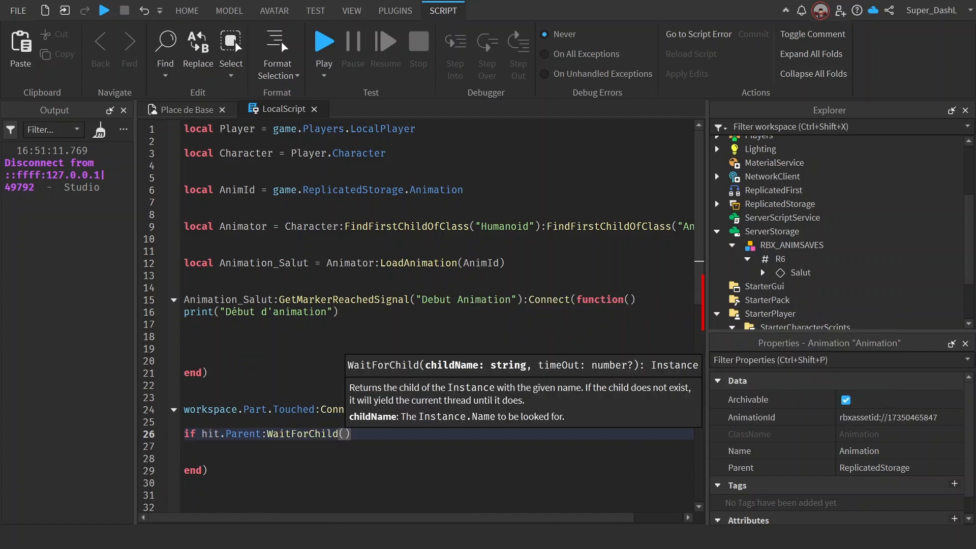
type("\"")
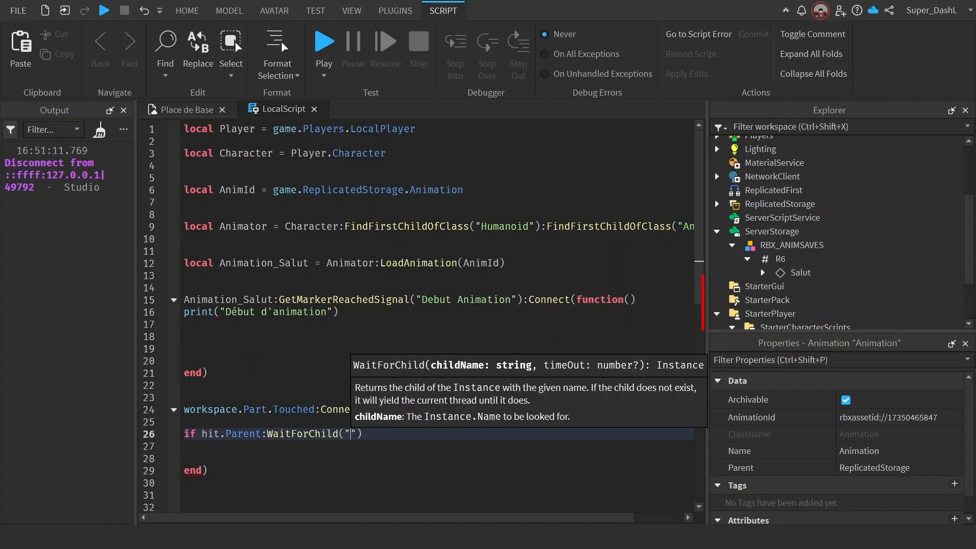
type("Humanoid\")")
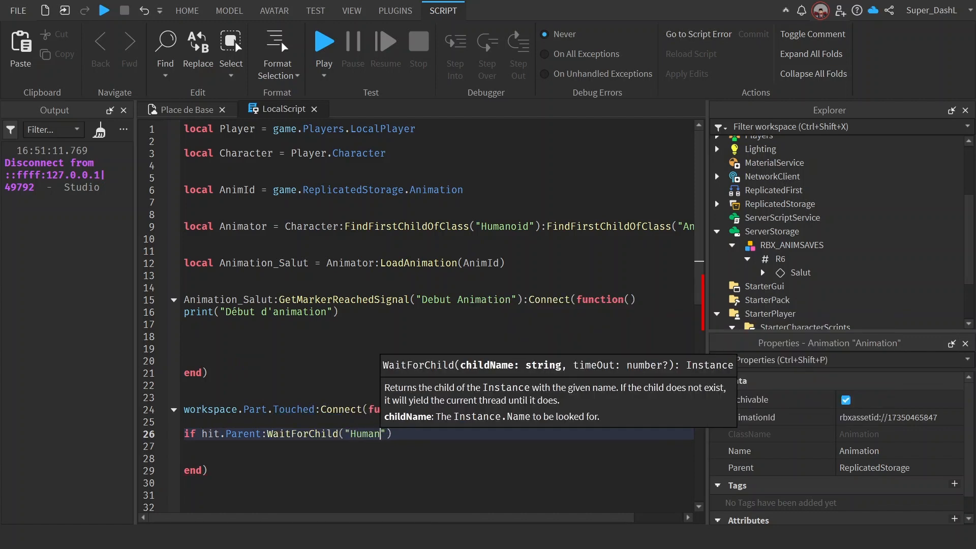
type(" then")
key("Return")
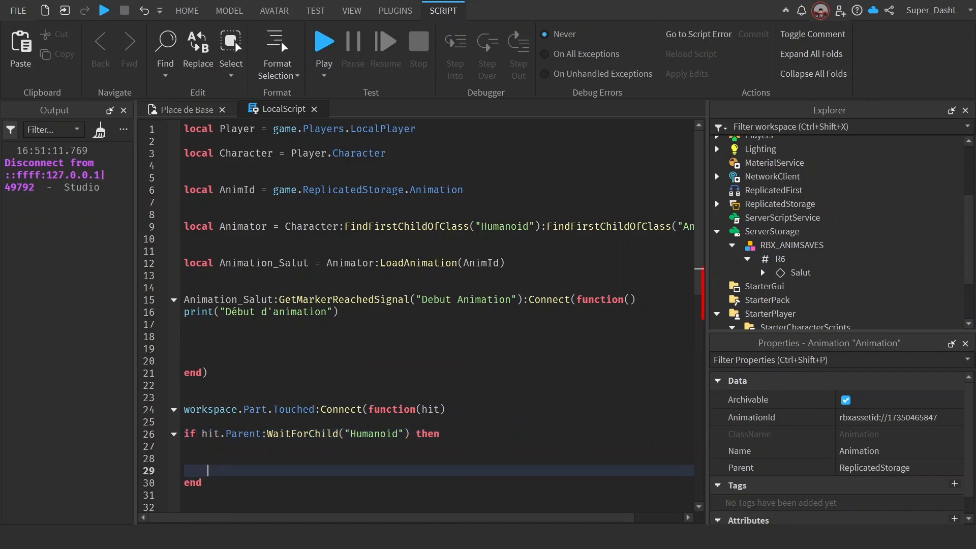
Step: Call Animation_Salut:Play() on line 28 inside the Humanoid check
type("an")
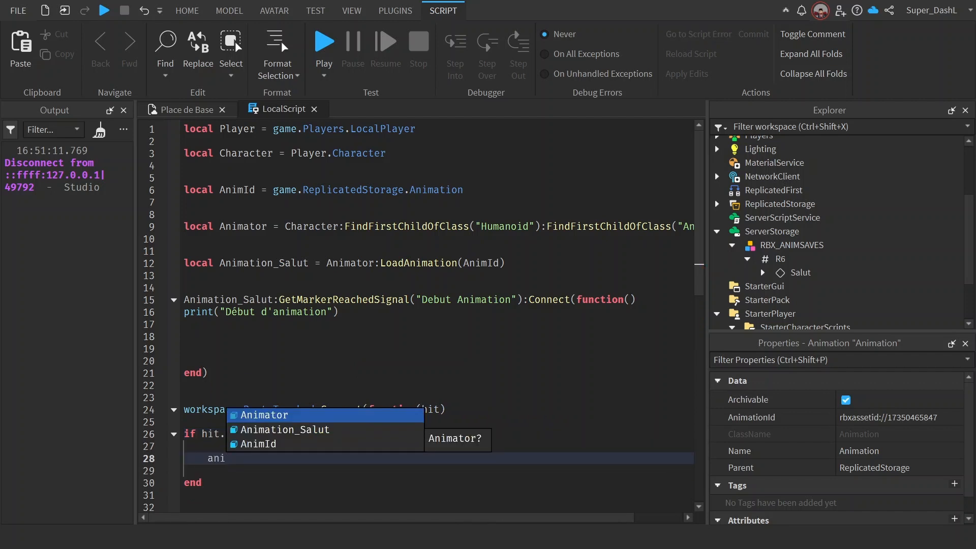
type("i")
key("Down")
key("Tab")
left_click(208, 446)
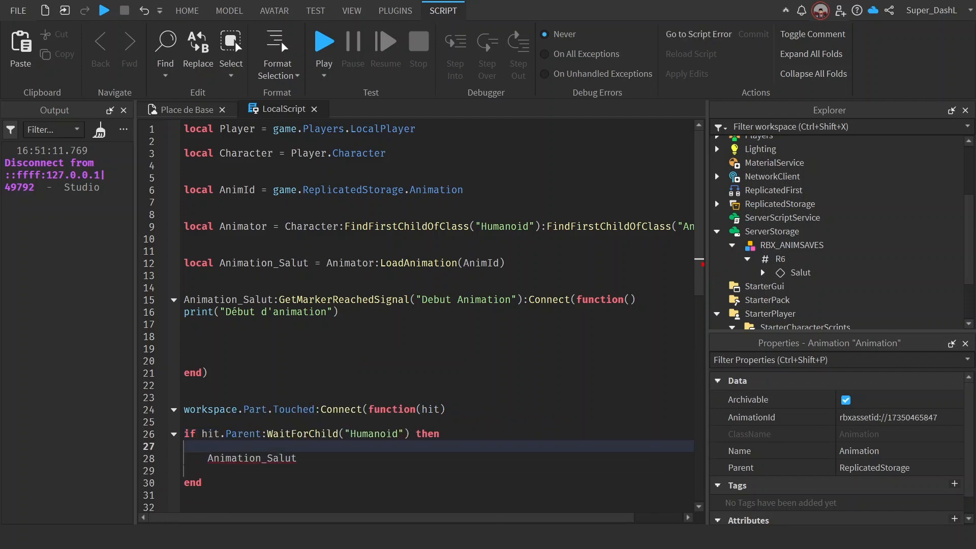
left_click(297, 459)
type(":")
key("Tab")
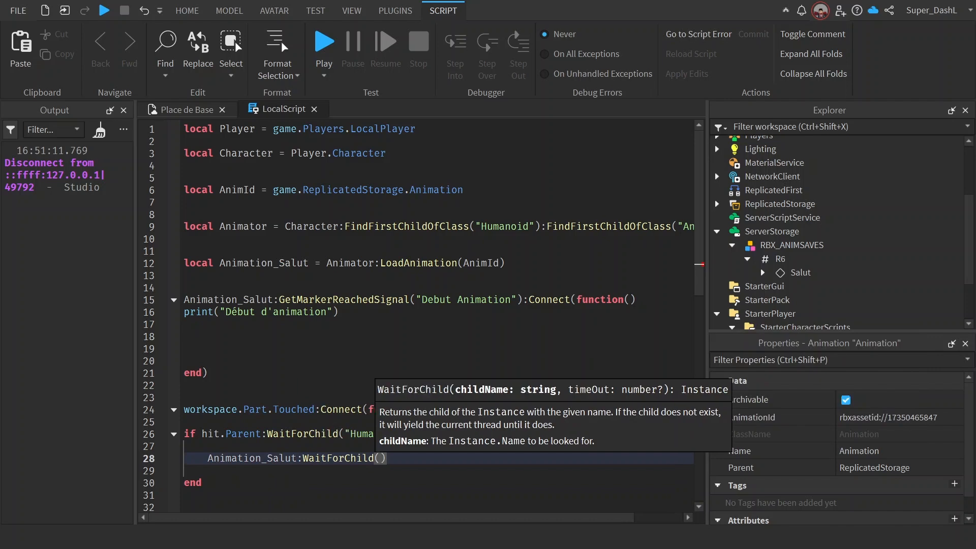
key("BackSpace")
key("BackSpace")
key("BackSpace")
type("Pl")
key("Tab")
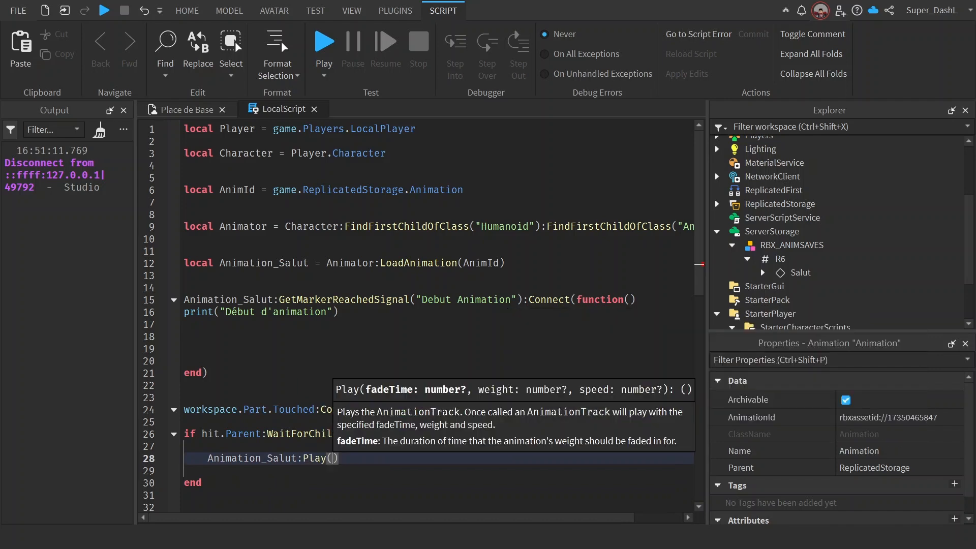
key("End")
key("Return")
type("Animation_Salut")
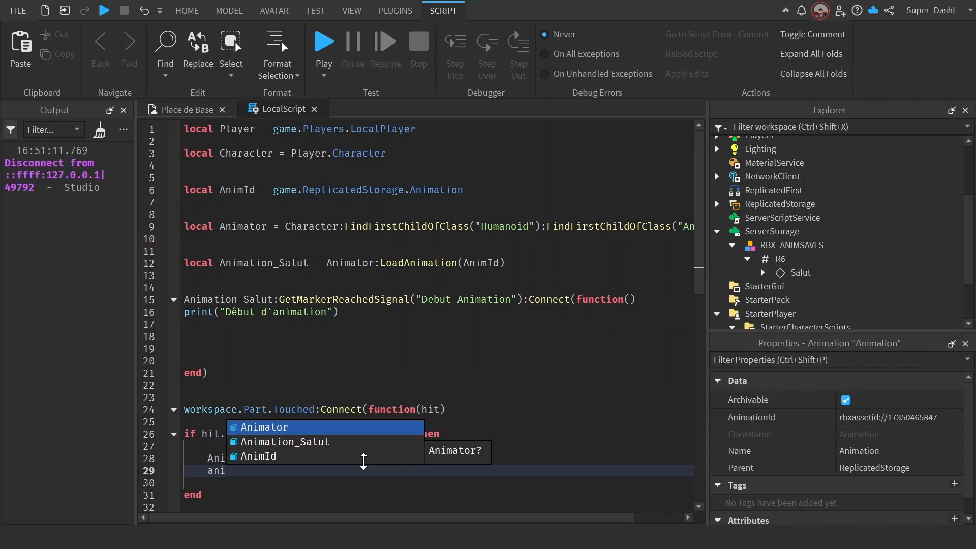
type(":sto")
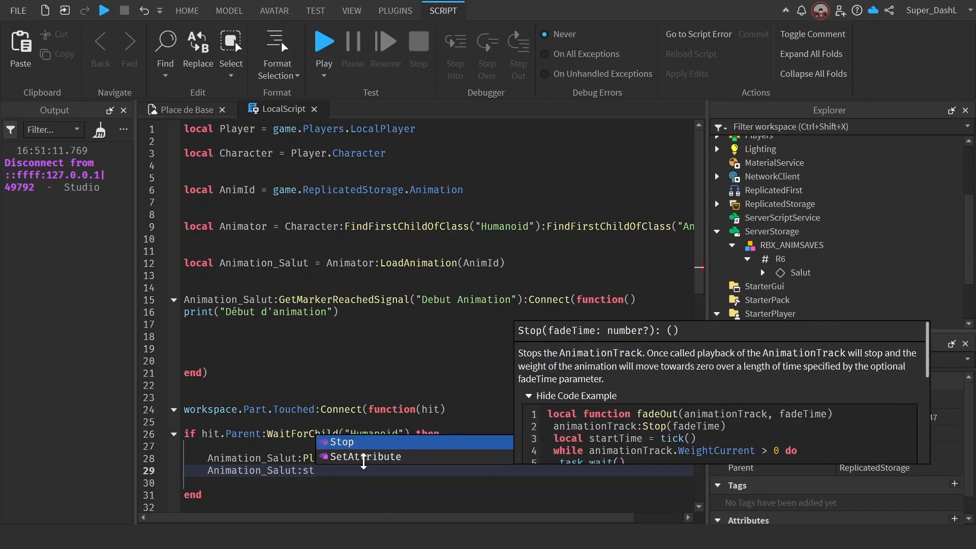
key("BackSpace")
key("BackSpace")
key("BackSpace")
key("BackSpace")
key("BackSpace")
key("BackSpace")
key("BackSpace")
key("BackSpace")
key("BackSpace")
key("BackSpace")
key("BackSpace")
key("BackSpace")
key("BackSpace")
key("BackSpace")
key("BackSpace")
key("BackSpace")
key("BackSpace")
key("BackSpace")
key("BackSpace")
key("BackSpace")
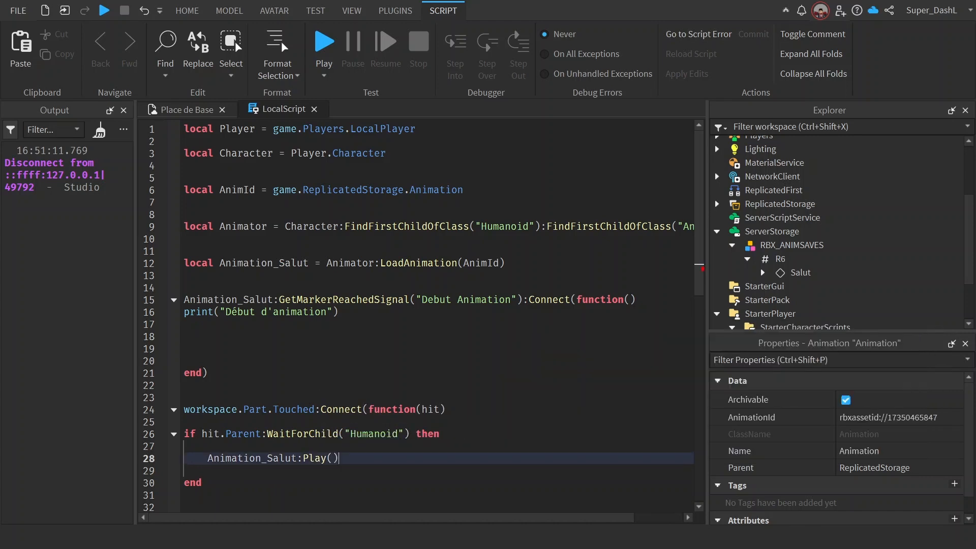
Step: Add the guard if Animation_Salut.IsPlaying == true then return end on line 27, above the Play call
left_click(184, 446)
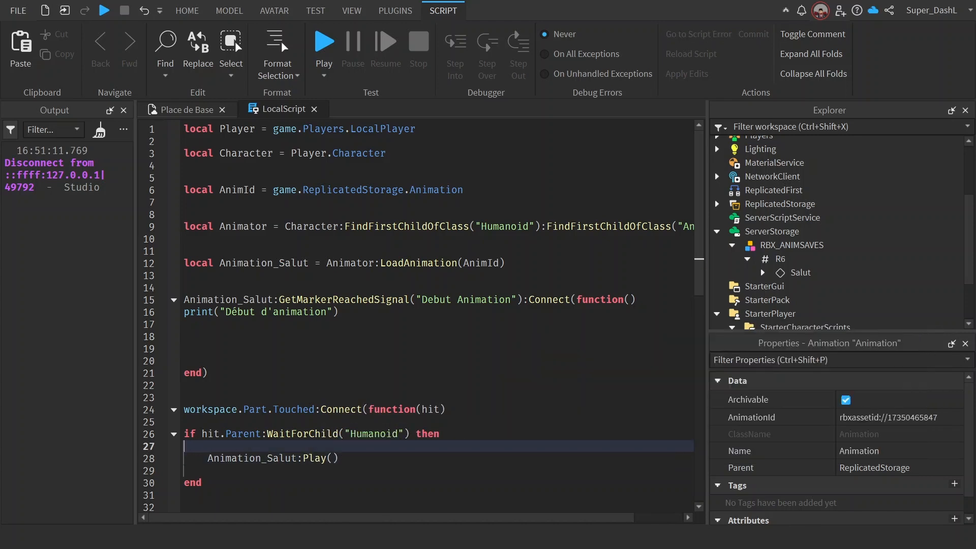
type("if animation_Salut.is")
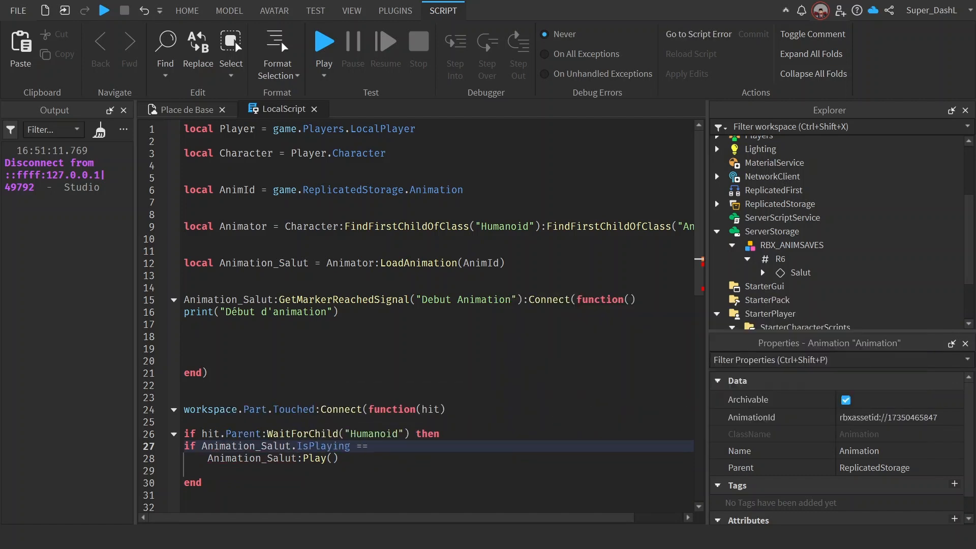
type(" true then return end")
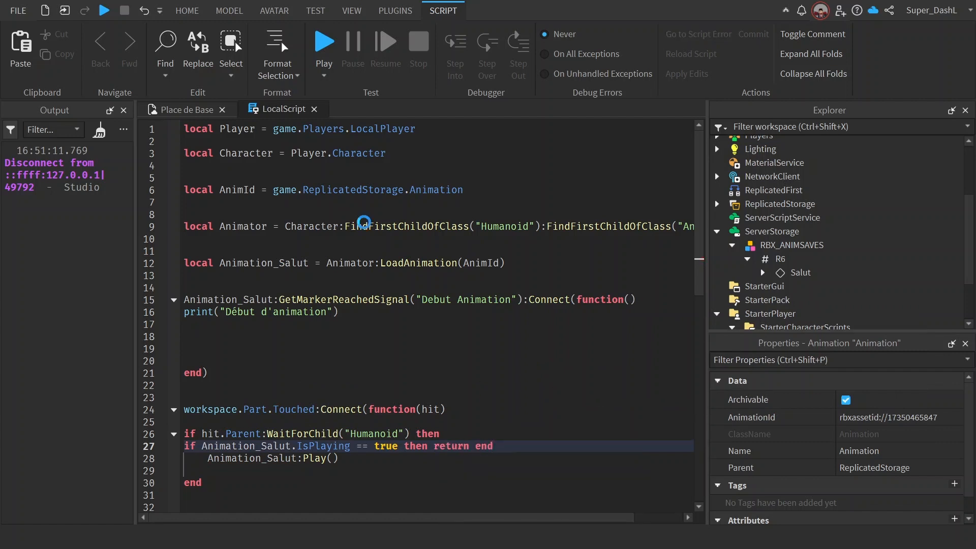
Step: Start a playtest and walk the avatar onto the part beside the R6 rig to test the Touched event
left_click(325, 42)
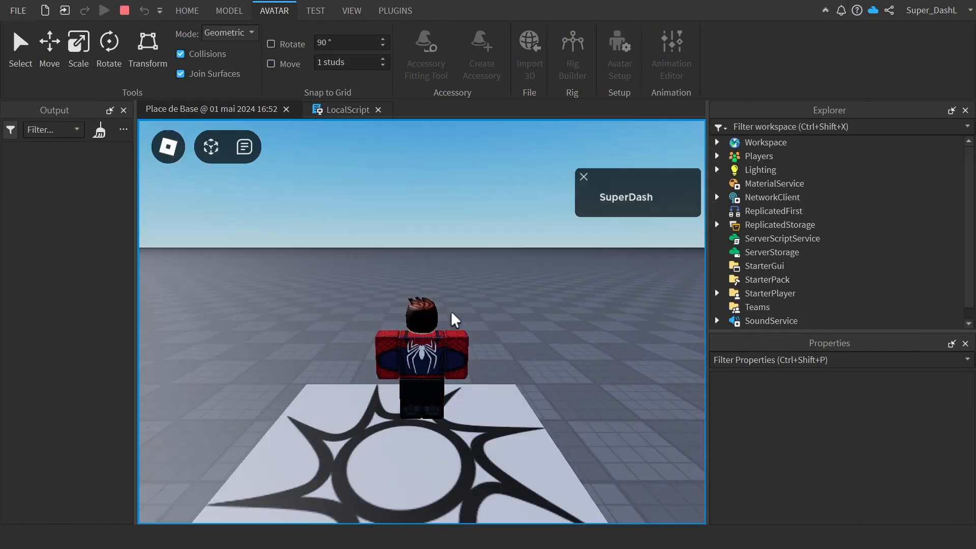
key("d")
key("s")
key("d")
key("w")
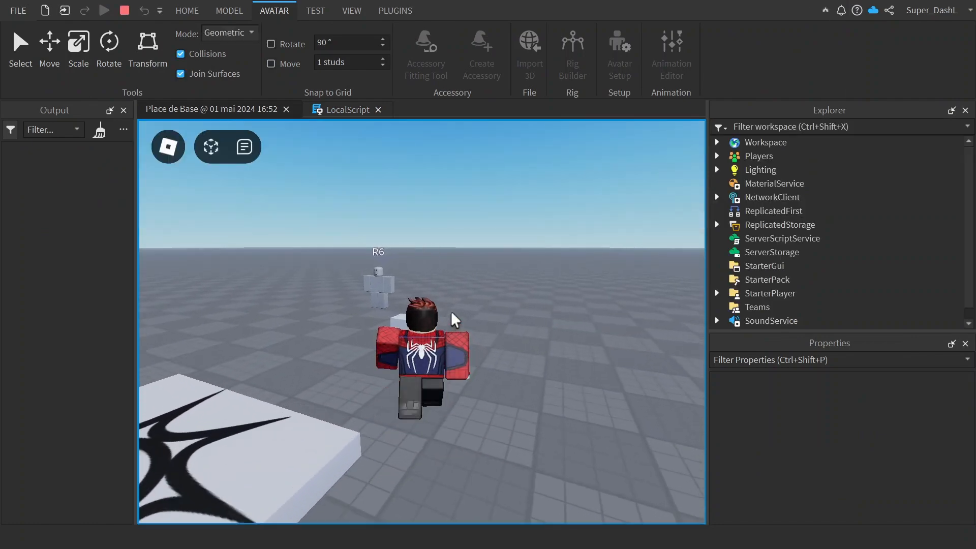
key("w")
key("a")
key("d")
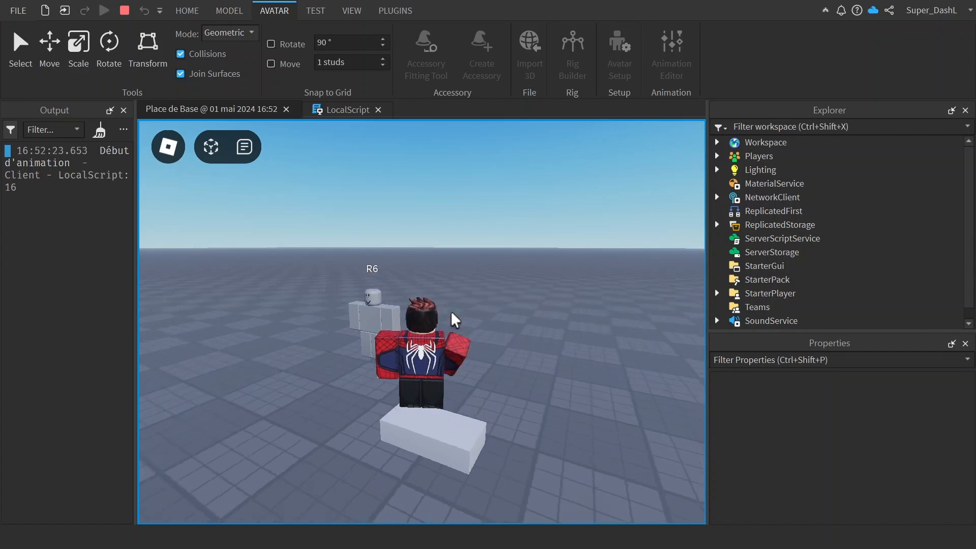
Step: Walk the avatar off the part and back onto it to retest the touch-triggered wave animation
key("a")
key("s")
key("d")
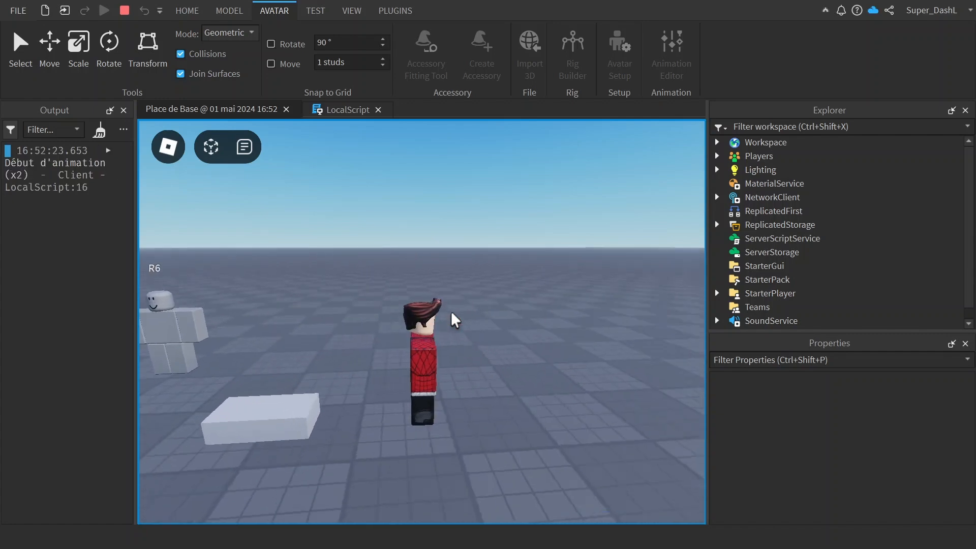
key("Right")
key("s")
key("Right")
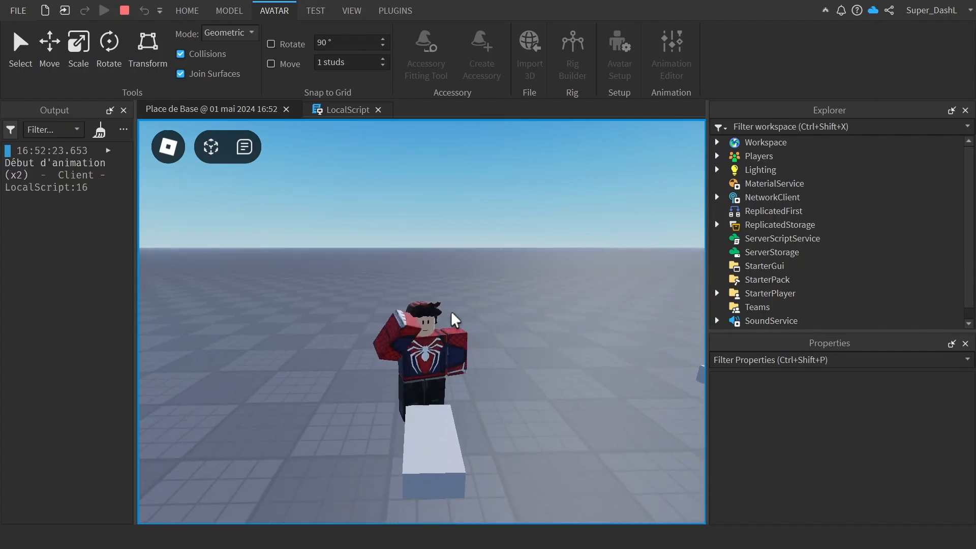
key("w")
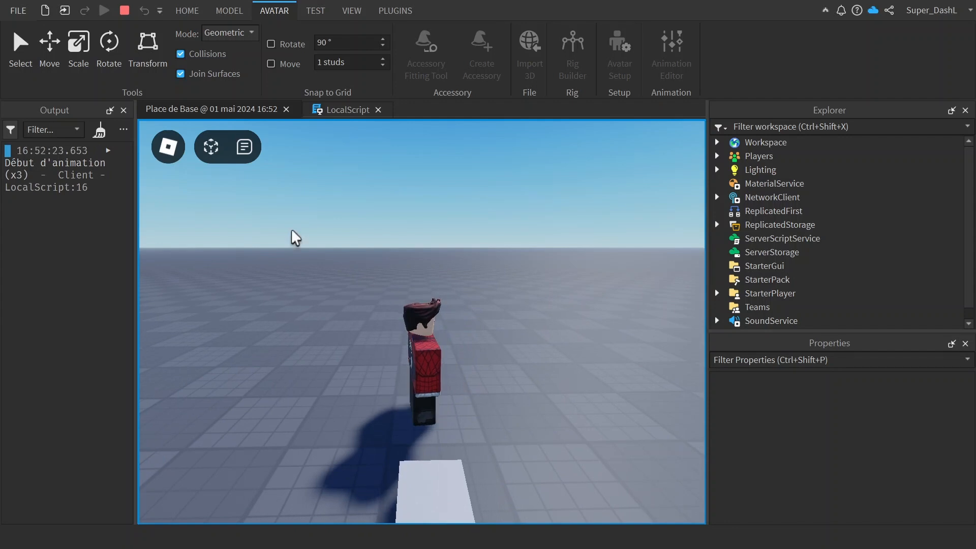
Step: Clear the Output log and walk the avatar against the part again to check the Debut event message
left_click(99, 129)
key("s")
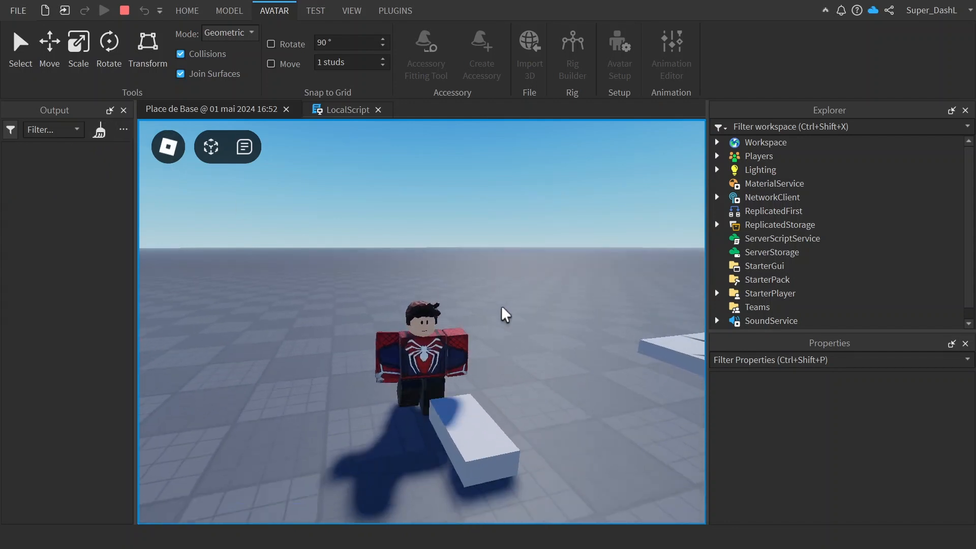
key("w")
key("s")
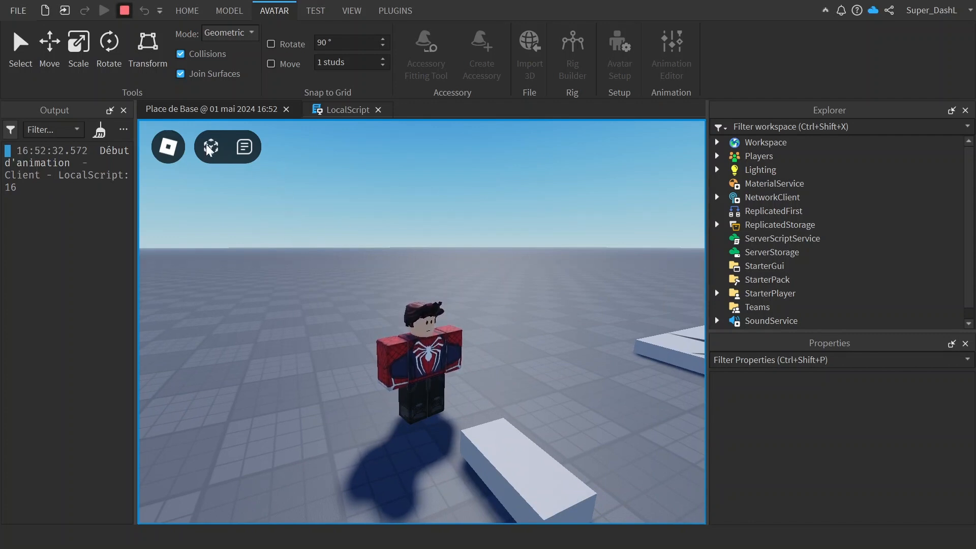
Step: Stop the playtest and close the LocalScript
key("shift+F5")
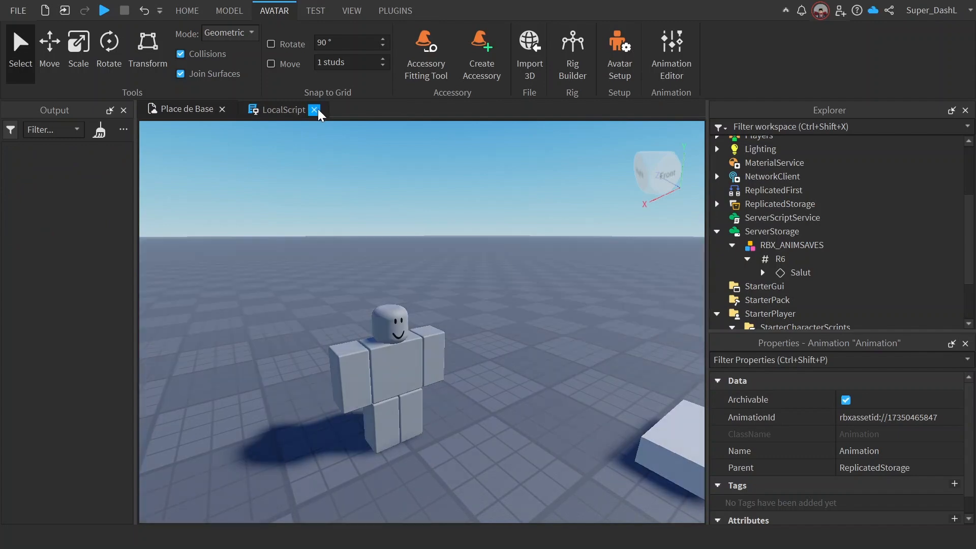
left_click(319, 110)
right_click_drag(527, 325, 526, 325)
scroll(527, 326, "down", 5)
scroll(526, 325, "up", 4)
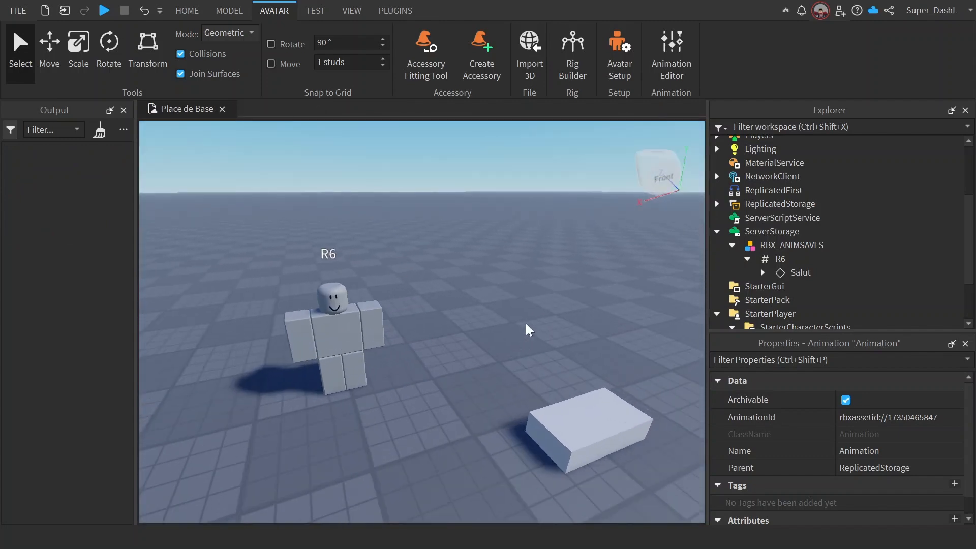
key("a")
key("d")
key("w")
key("s")
key("w")
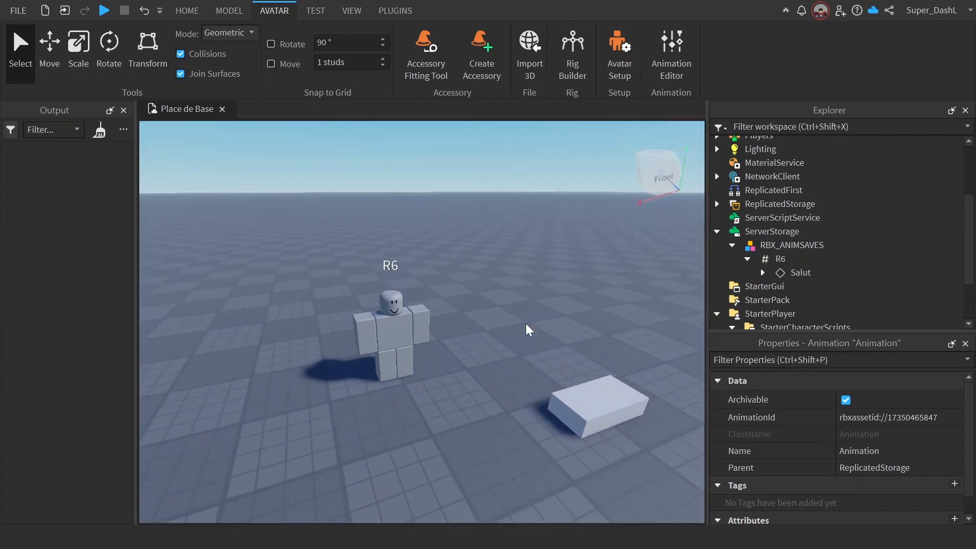
key("s")
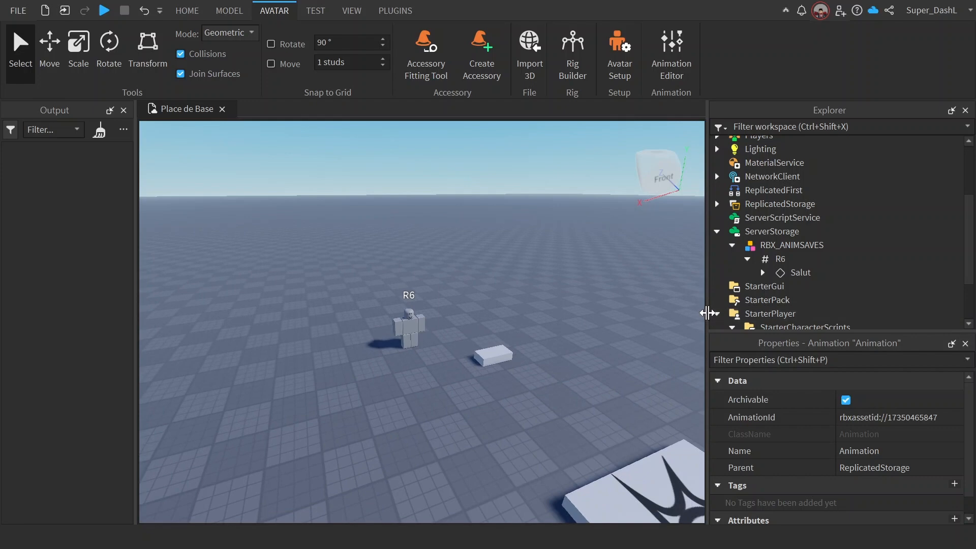
Step: Widen the viewport slightly and delete the Animation object from ReplicatedStorage
left_click_drag(707, 312, 715, 316)
scroll(722, 305, "up", 2)
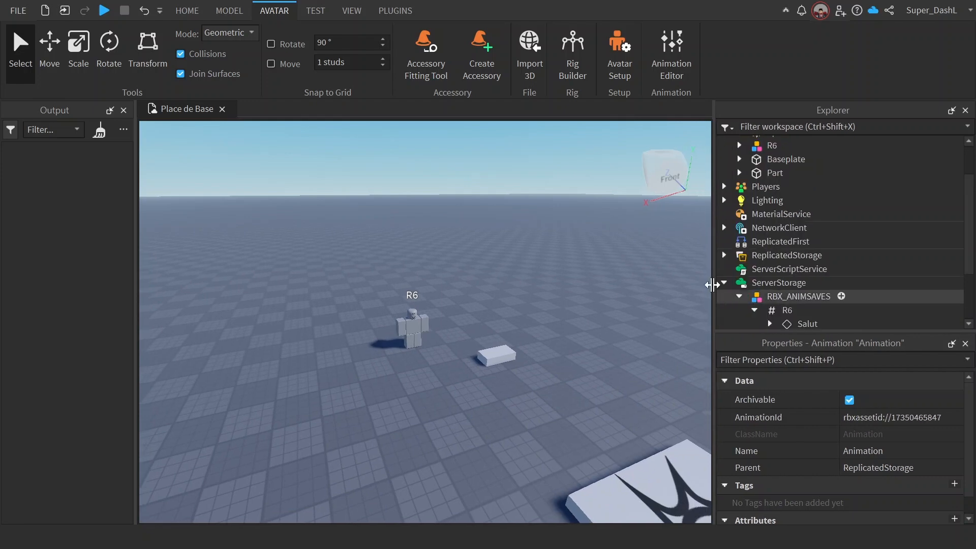
left_click(725, 256)
key("Delete")
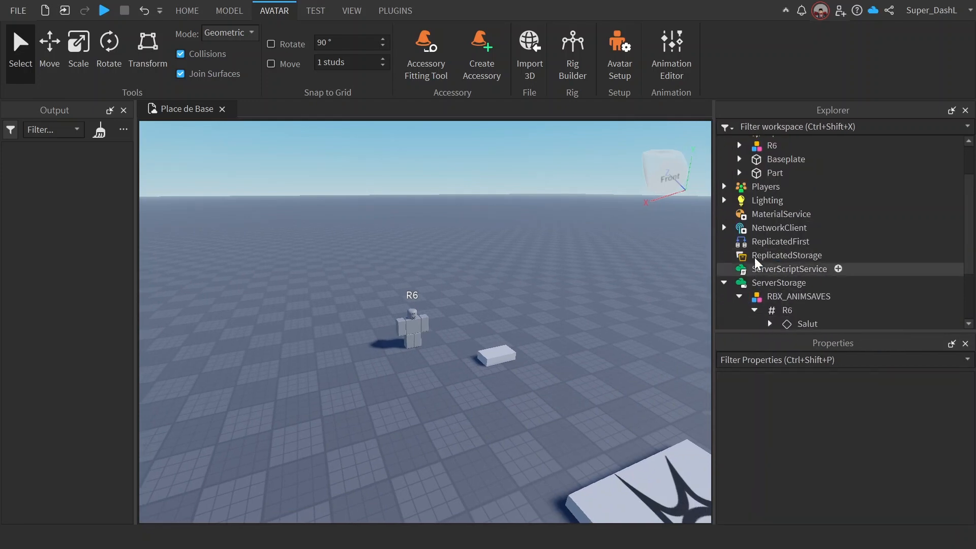